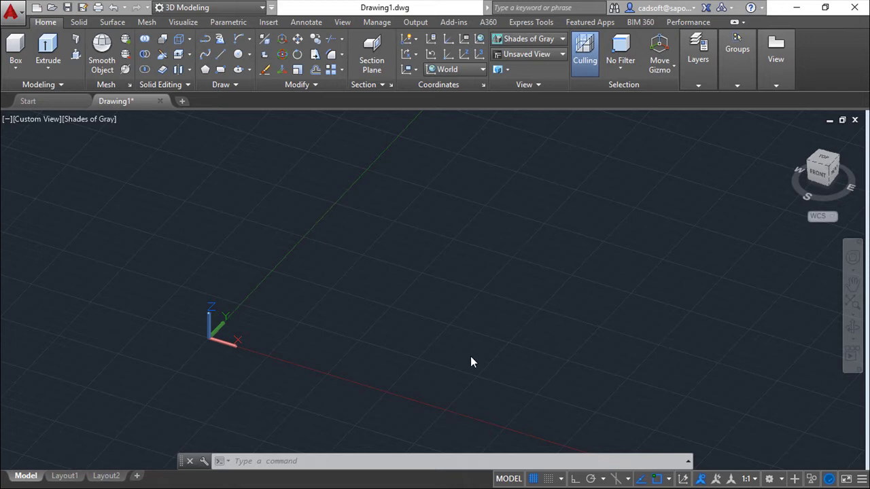
Step: Draw a 500 by 500 square rectangle
{"action": "scroll", "coordinate": [471, 361], "scroll_direction": "down", "scroll_amount": 2}
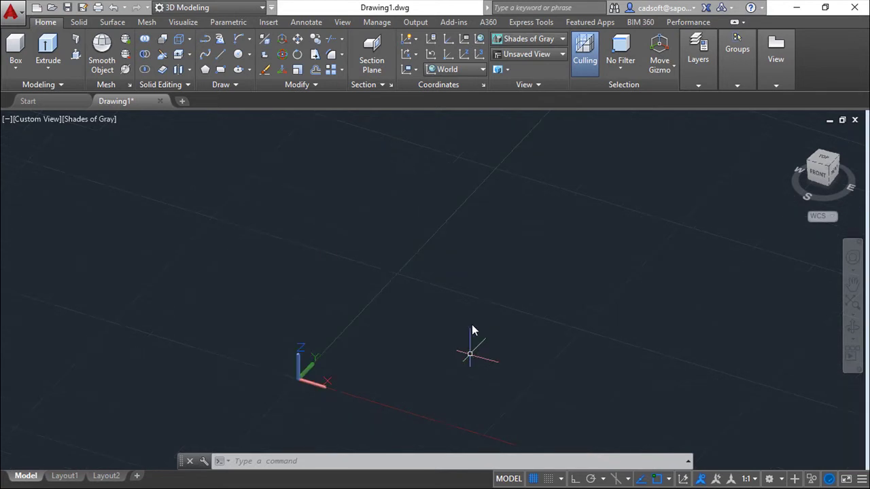
{"action": "middle_click_drag", "start_coordinate": [451, 373], "coordinate": [335, 326]}
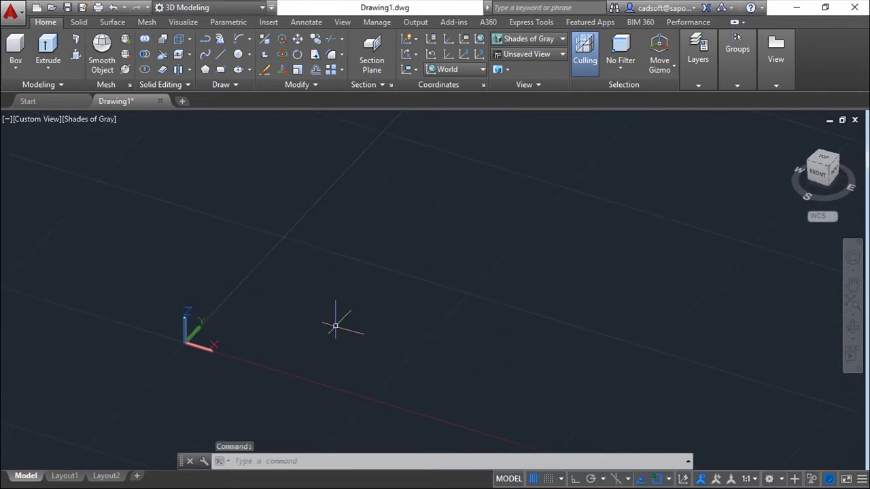
{"action": "left_click", "coordinate": [221, 70]}
{"action": "left_click", "coordinate": [345, 322]}
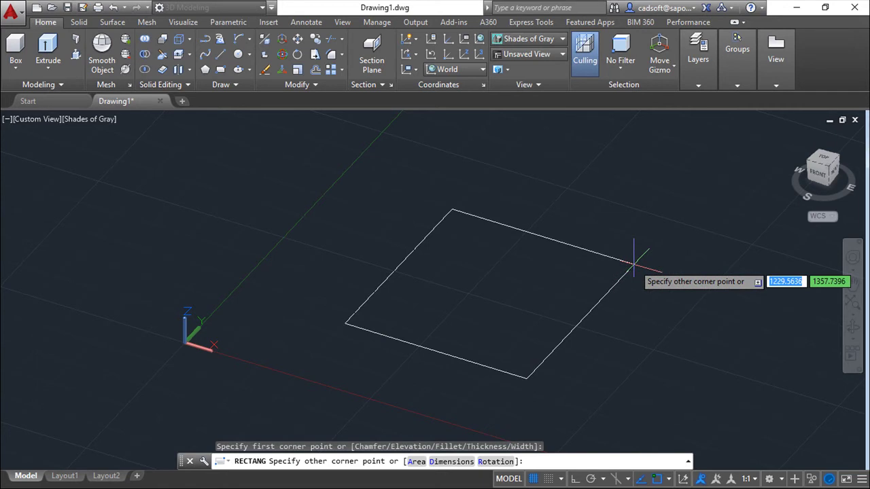
{"action": "type", "text": "@"}
{"action": "type", "text": "500"}
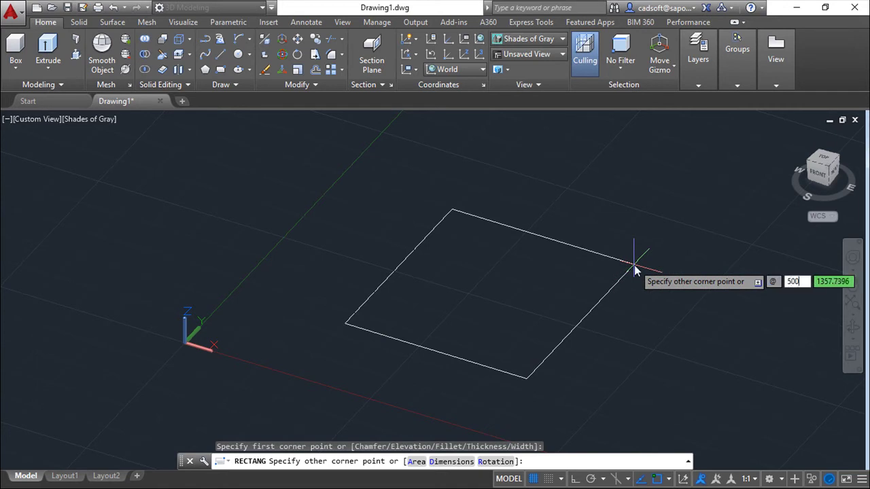
{"action": "key", "text": "Tab"}
{"action": "type", "text": "500"}
{"action": "key", "text": "Return"}
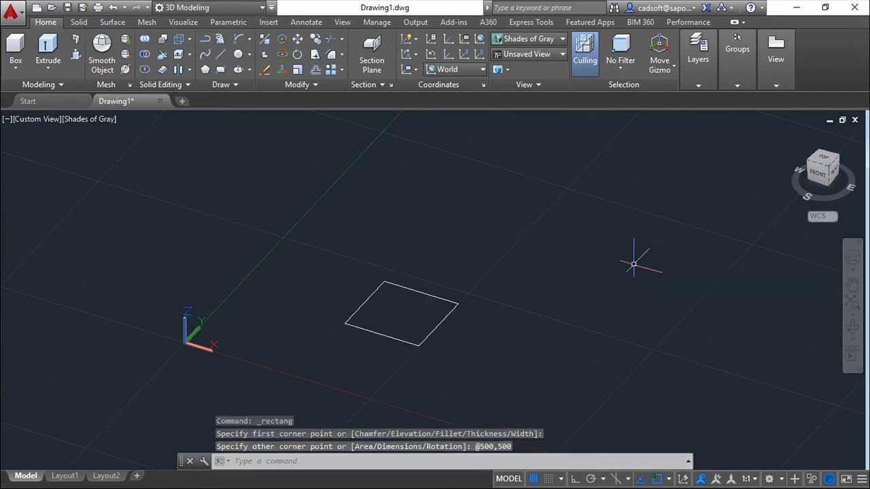
{"action": "scroll", "coordinate": [484, 308], "scroll_direction": "up", "scroll_amount": 3}
{"action": "middle_click_drag", "start_coordinate": [446, 340], "coordinate": [499, 295]}
Step: Offset the square 100 units outward to create a larger copy
{"action": "key", "text": "Escape"}
{"action": "key", "text": "Escape"}
{"action": "key", "text": "Escape"}
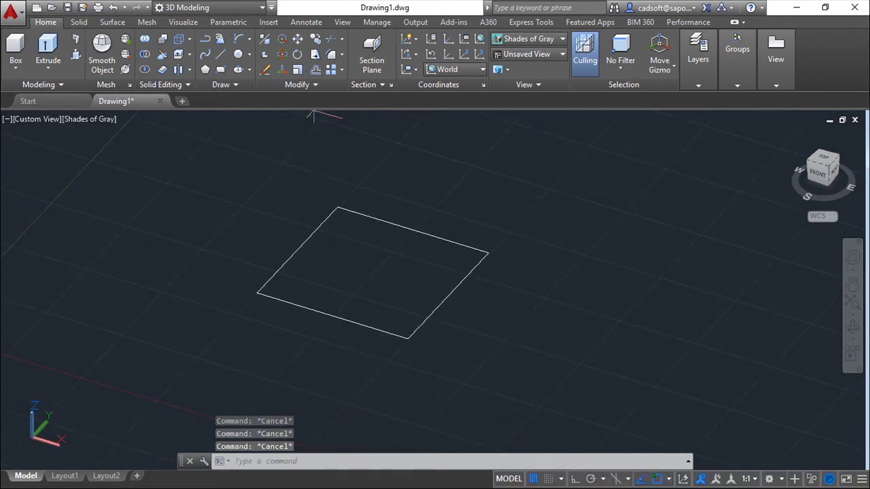
{"action": "type", "text": "o"}
{"action": "key", "text": "Return"}
{"action": "key", "text": "Return"}
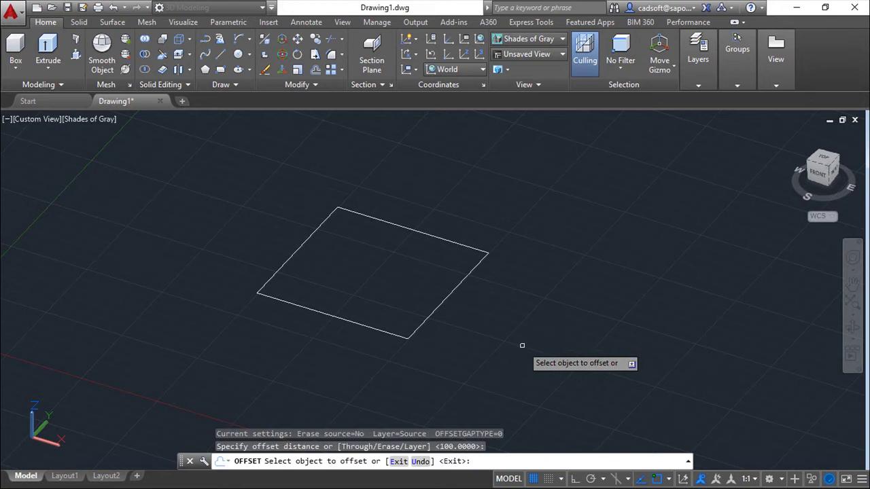
{"action": "left_click", "coordinate": [432, 312]}
{"action": "left_click", "coordinate": [530, 367]}
{"action": "key", "text": "Escape"}
{"action": "key", "text": "Escape"}
{"action": "key", "text": "Escape"}
Step: Move the outer square straight up by @0,0,760
{"action": "scroll", "coordinate": [526, 372], "scroll_direction": "down", "scroll_amount": 2}
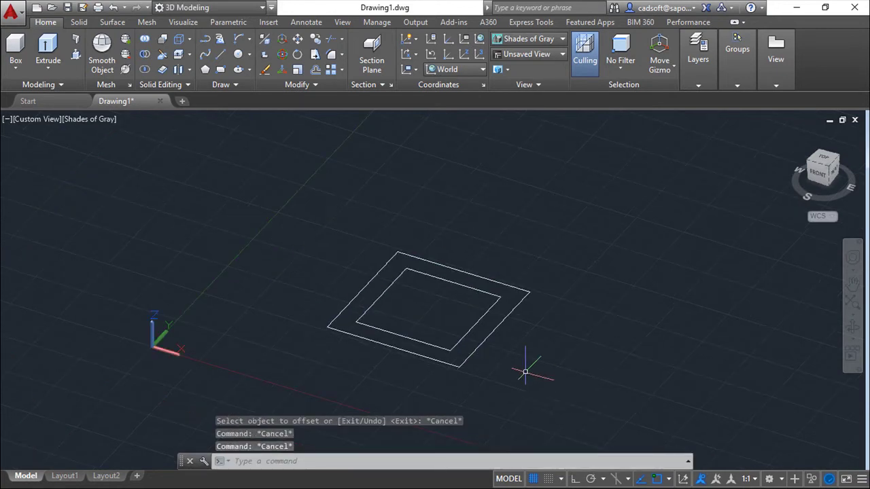
{"action": "mouse_move", "coordinate": [525, 371]}
{"action": "middle_mouse_down", "text": "shift"}
{"action": "mouse_move", "coordinate": [540, 376]}
{"action": "mouse_move", "coordinate": [534, 363]}
{"action": "mouse_move", "coordinate": [525, 372]}
{"action": "middle_mouse_up", "text": "shift"}
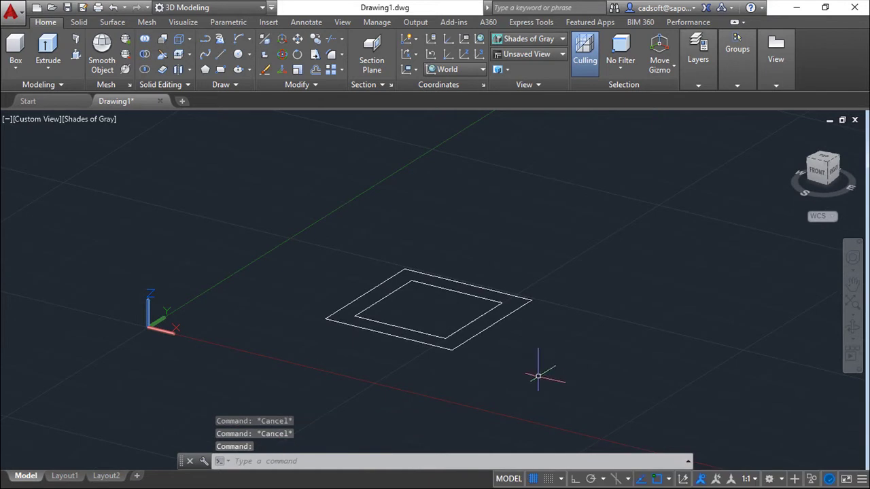
{"action": "middle_click_drag", "start_coordinate": [548, 369], "coordinate": [541, 375], "text": "shift"}
{"action": "key", "text": "Escape"}
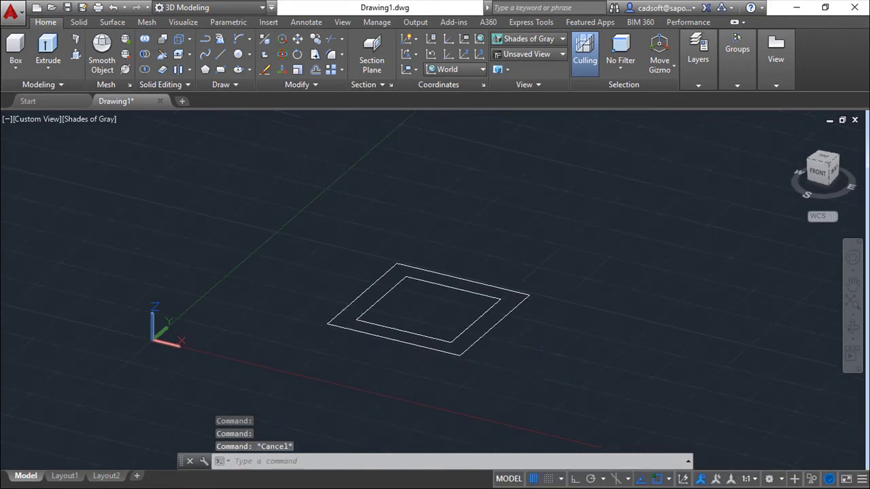
{"action": "key", "text": "Escape"}
{"action": "type", "text": "mov"}
{"action": "key", "text": "Return"}
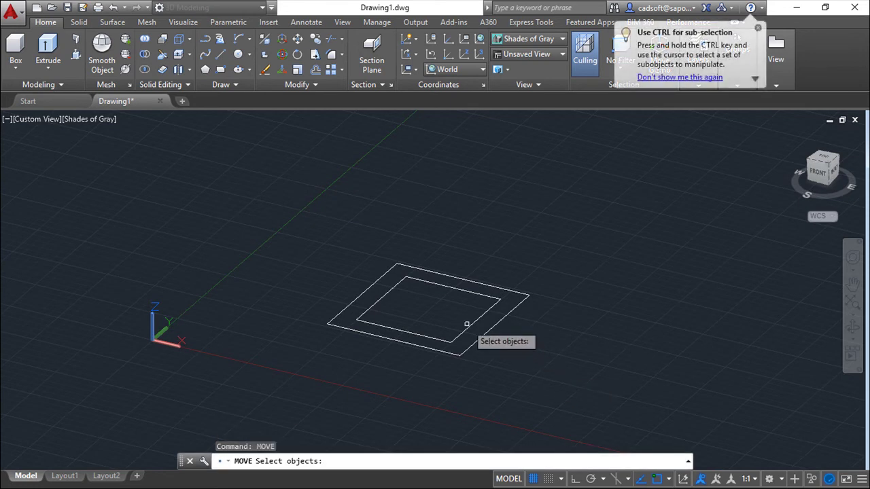
{"action": "left_click", "coordinate": [484, 337]}
{"action": "key", "text": "Return"}
{"action": "left_click", "coordinate": [550, 392]}
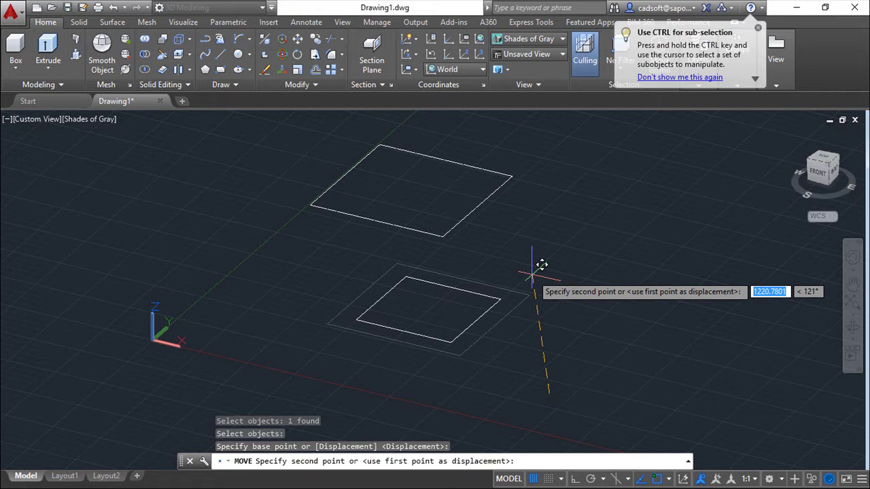
{"action": "type", "text": "@0,0,"}
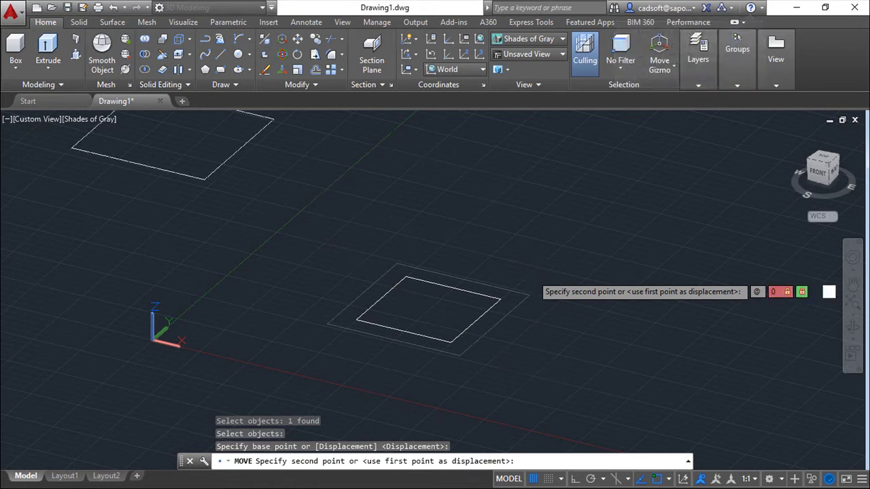
{"action": "type", "text": "760"}
{"action": "key", "text": "Return"}
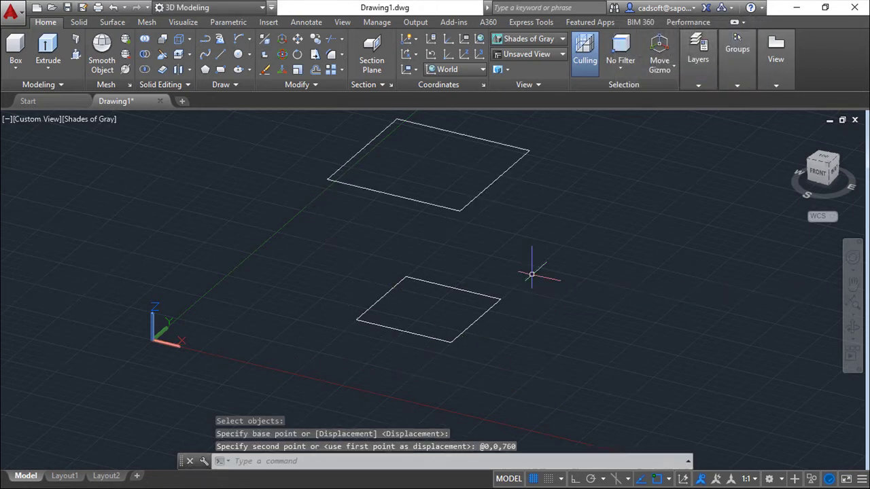
{"action": "middle_click_drag", "start_coordinate": [541, 316], "coordinate": [507, 317], "text": "shift"}
{"action": "middle_click_drag", "start_coordinate": [550, 291], "coordinate": [540, 318], "text": "shift"}
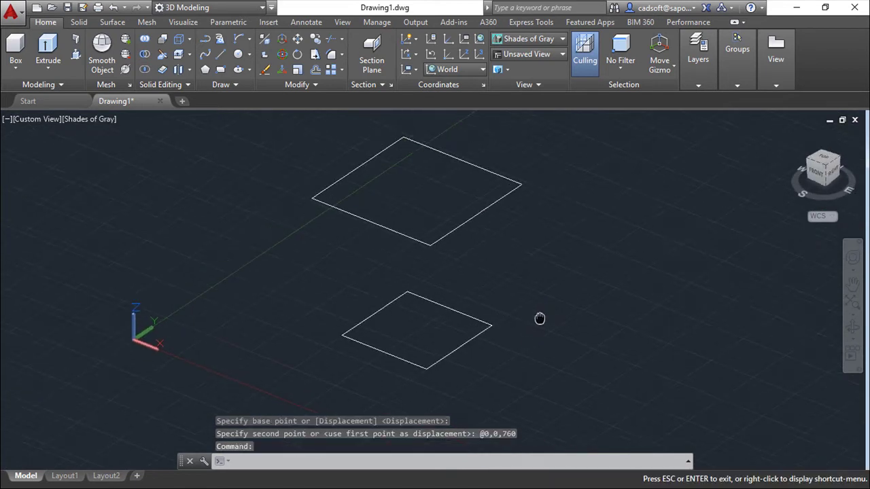
Step: Draw lines joining the front and right corners of the raised square to the lower square
{"action": "left_click", "coordinate": [220, 53]}
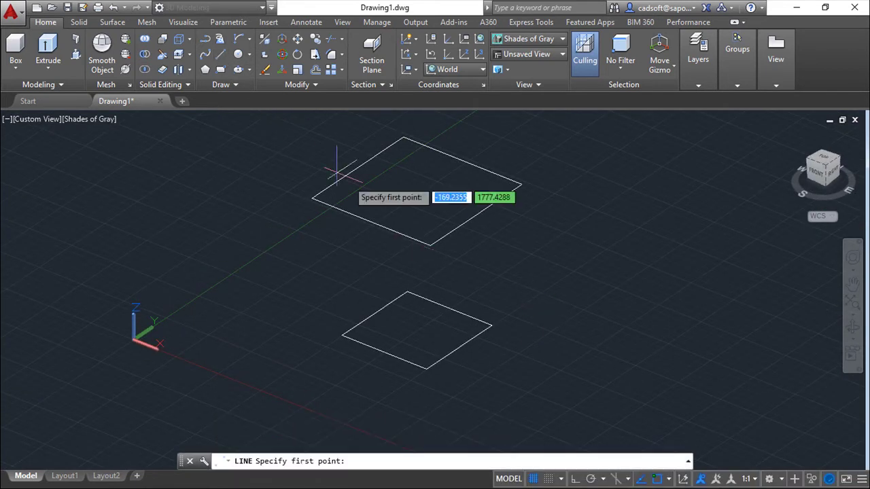
{"action": "left_click", "coordinate": [430, 244]}
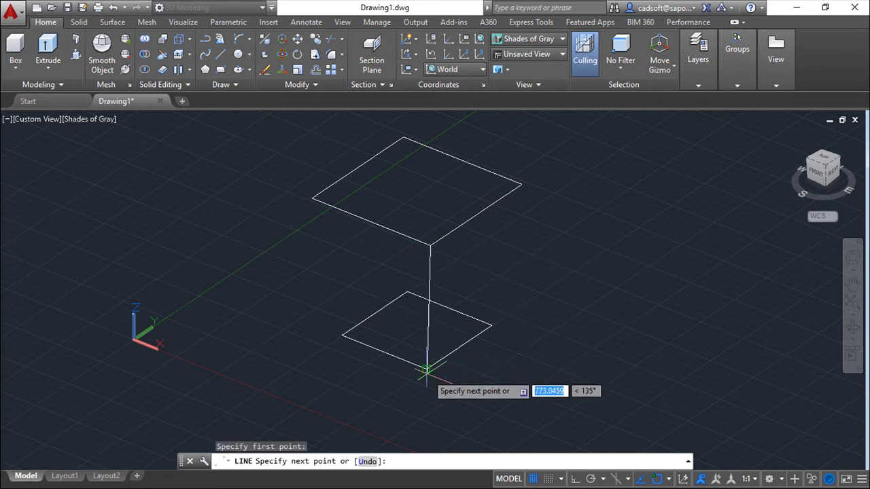
{"action": "left_click", "coordinate": [426, 369]}
{"action": "key", "text": "Return"}
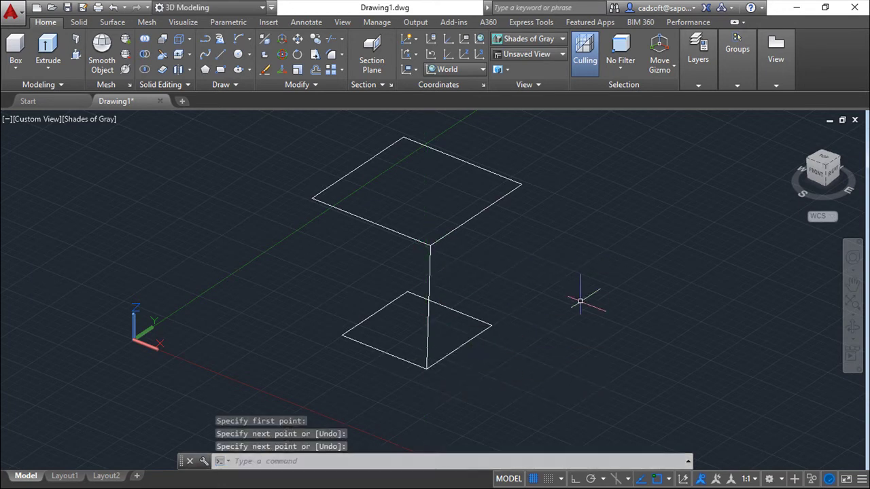
{"action": "key", "text": "Return"}
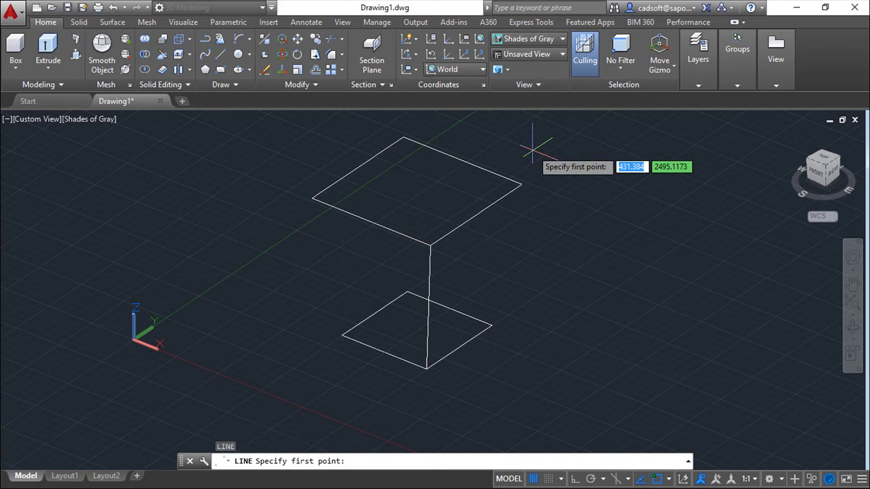
{"action": "left_click", "coordinate": [522, 184]}
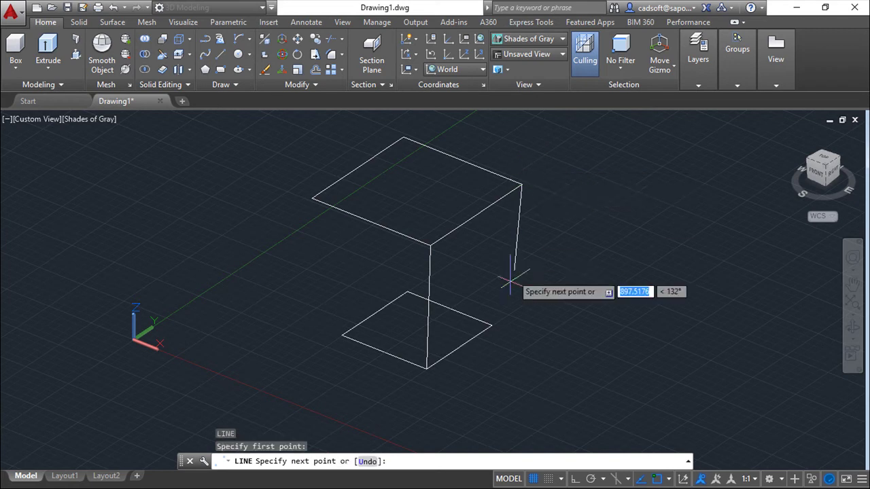
{"action": "left_click", "coordinate": [492, 325]}
{"action": "key", "text": "Return"}
{"action": "key", "text": "Return"}
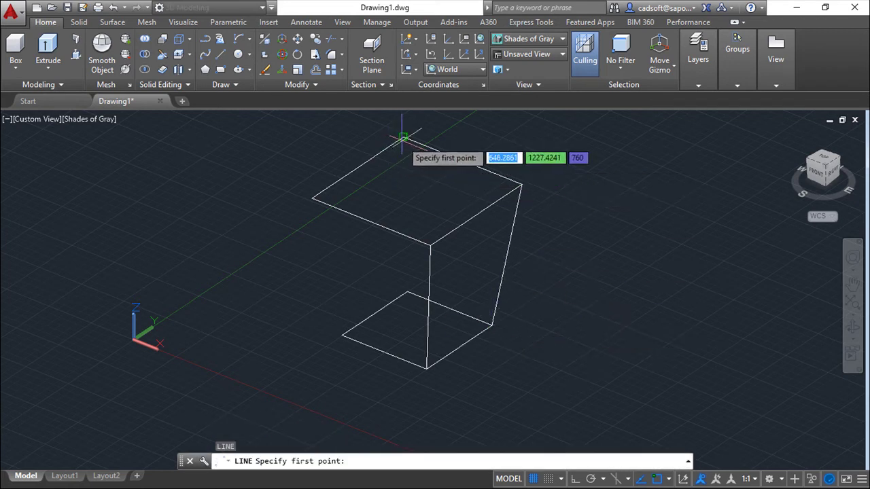
Step: Join the back and left corners of the two squares with lines
{"action": "left_click", "coordinate": [403, 138]}
{"action": "left_click", "coordinate": [407, 292]}
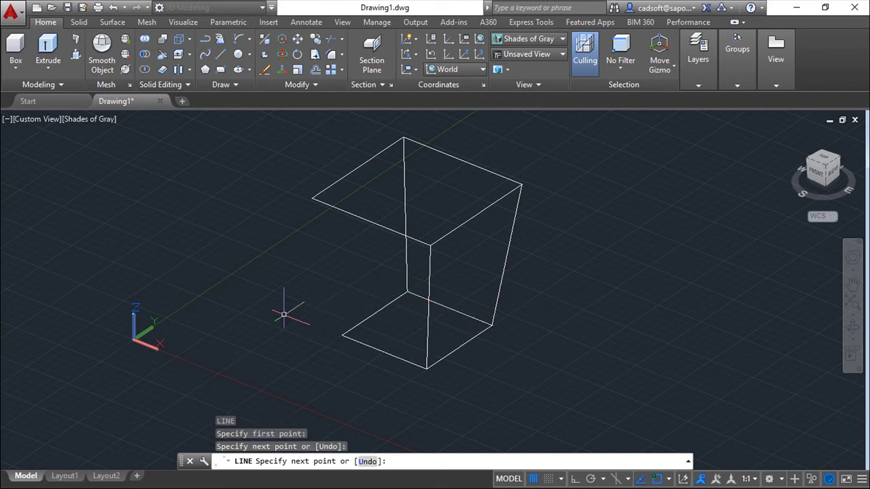
{"action": "key", "text": "Return"}
{"action": "key", "text": "Return"}
{"action": "left_click", "coordinate": [312, 199]}
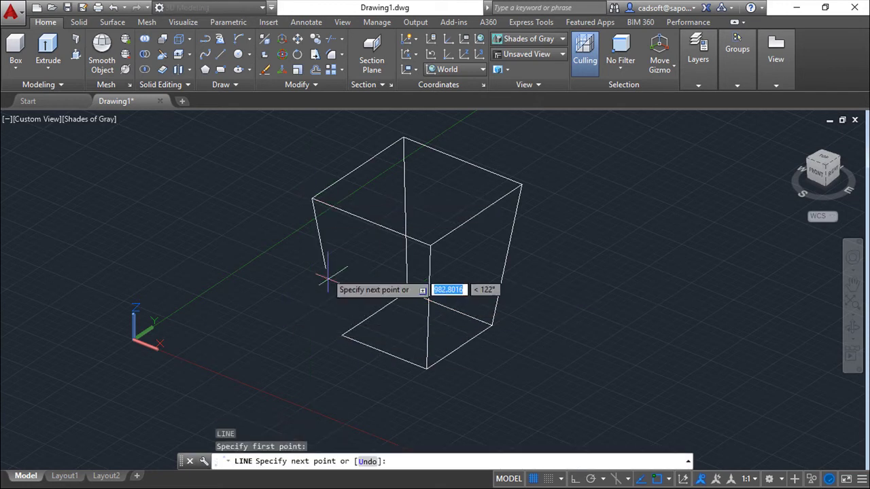
{"action": "left_click", "coordinate": [341, 336]}
{"action": "key", "text": "Return"}
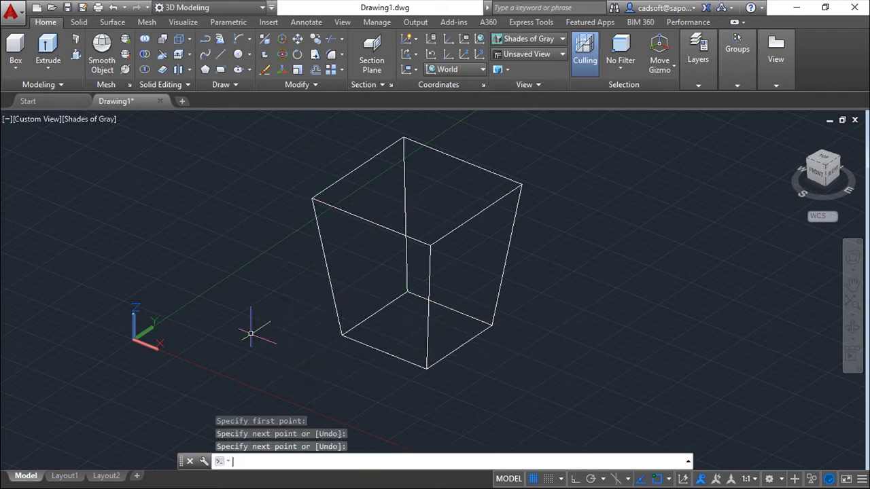
{"action": "mouse_move", "coordinate": [252, 339]}
{"action": "middle_mouse_down", "text": "shift"}
{"action": "mouse_move", "coordinate": [313, 353]}
{"action": "mouse_move", "coordinate": [238, 347]}
{"action": "mouse_move", "coordinate": [266, 345]}
{"action": "middle_mouse_up", "text": "shift"}
{"action": "scroll", "coordinate": [267, 345], "scroll_direction": "up", "scroll_amount": 2}
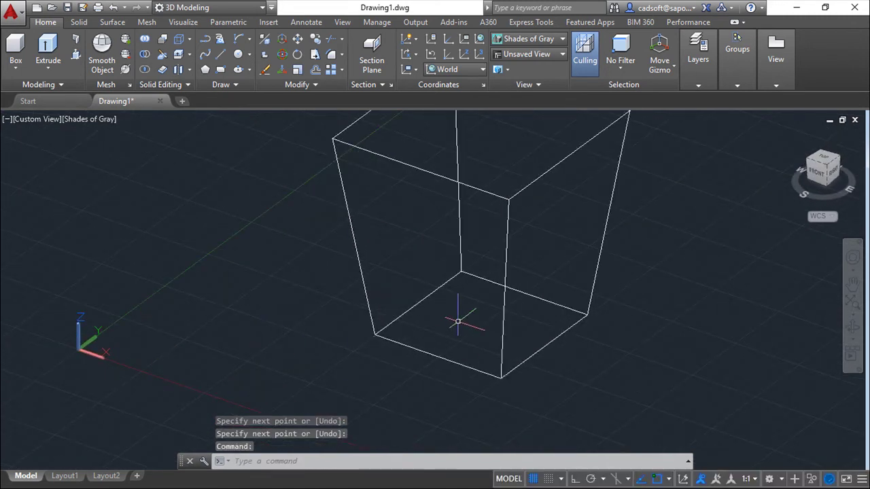
{"action": "middle_click_drag", "start_coordinate": [460, 320], "coordinate": [403, 385]}
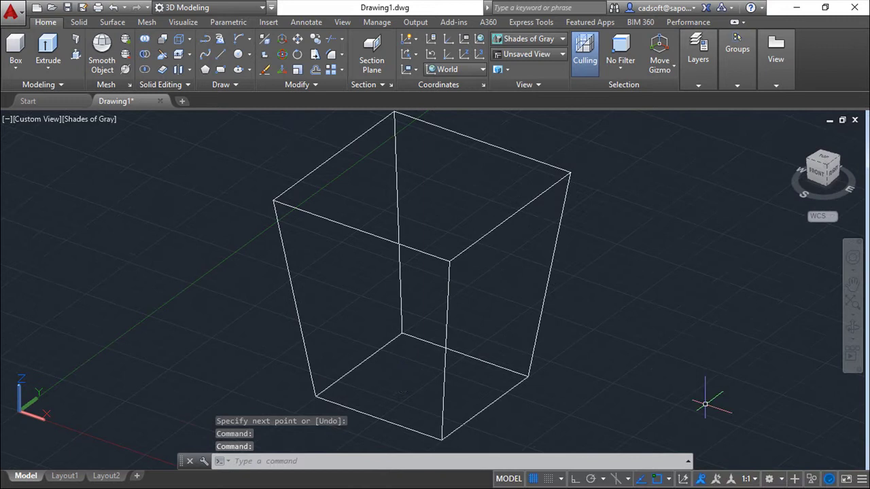
{"action": "key", "text": "Escape"}
{"action": "key", "text": "Escape"}
{"action": "key", "text": "Escape"}
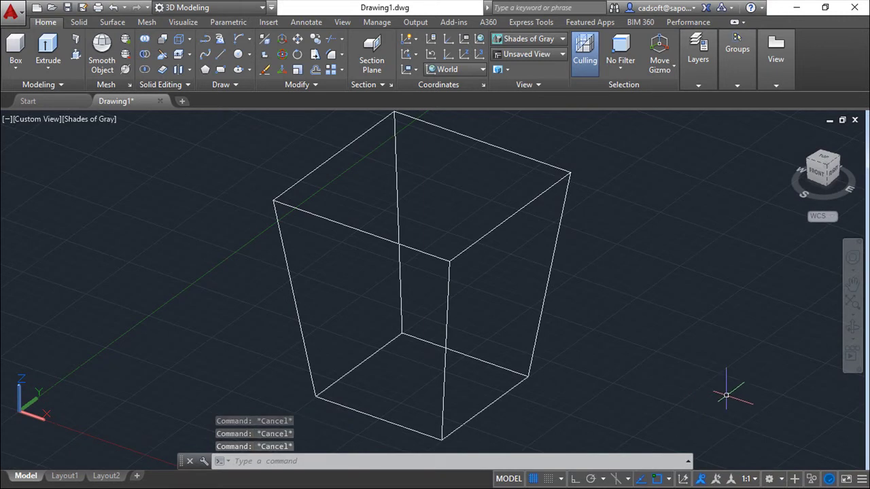
Step: Draw a 3D polyline from the top corner through three bottom corners and back
{"action": "type", "text": "3dpoly"}
{"action": "key", "text": "Return"}
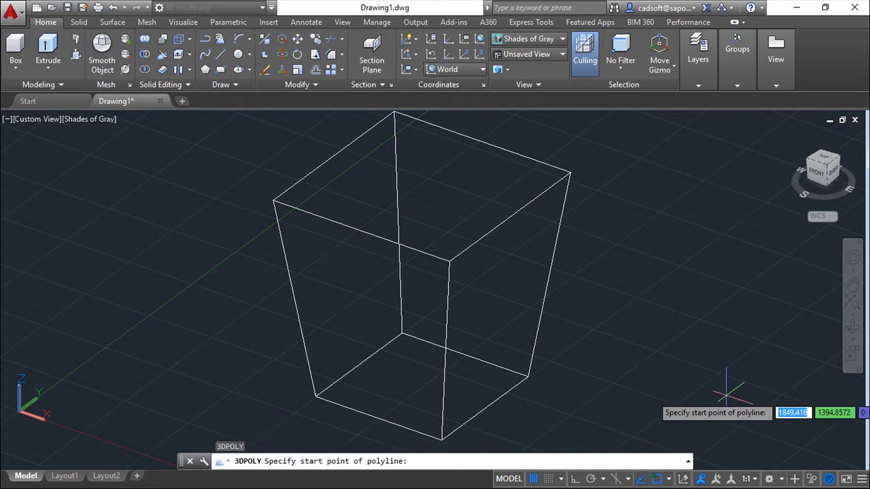
{"action": "middle_click_drag", "start_coordinate": [463, 217], "coordinate": [457, 226]}
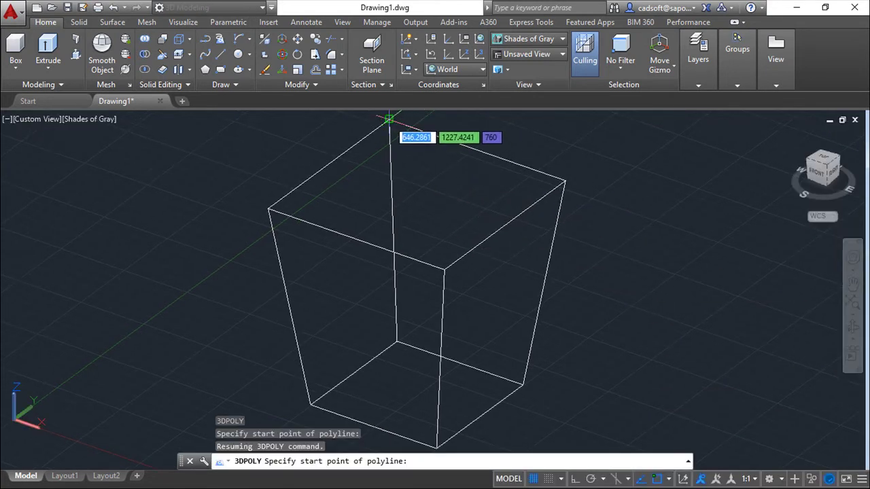
{"action": "left_click", "coordinate": [389, 123]}
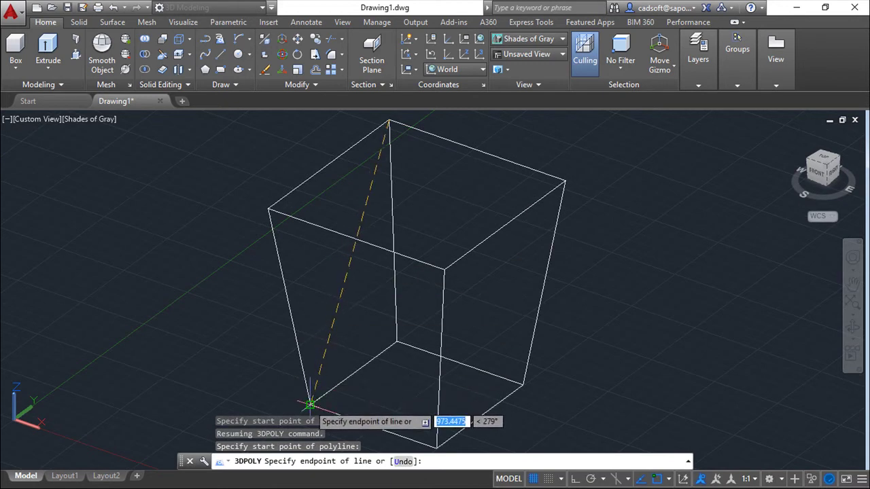
{"action": "left_click", "coordinate": [312, 401]}
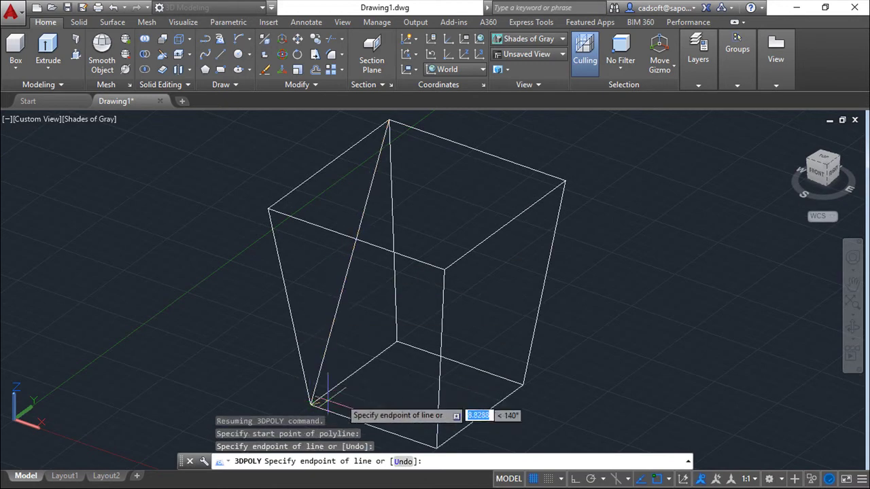
{"action": "left_click", "coordinate": [441, 360]}
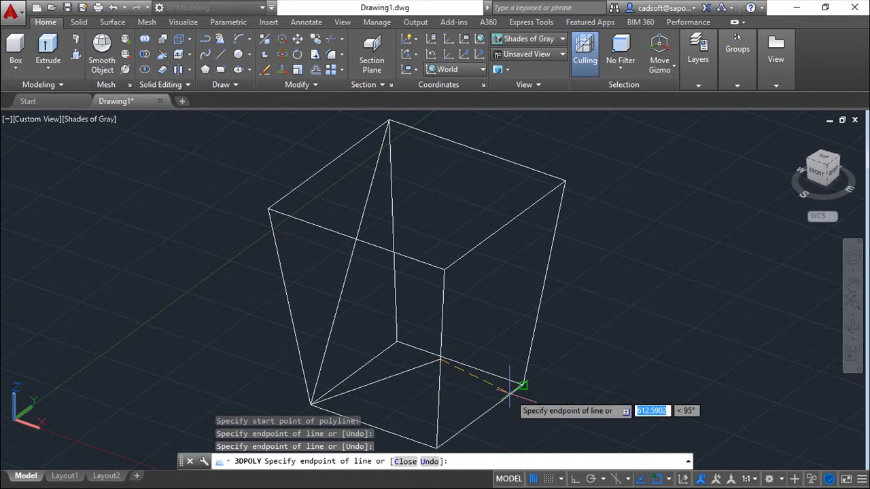
{"action": "left_click", "coordinate": [522, 386]}
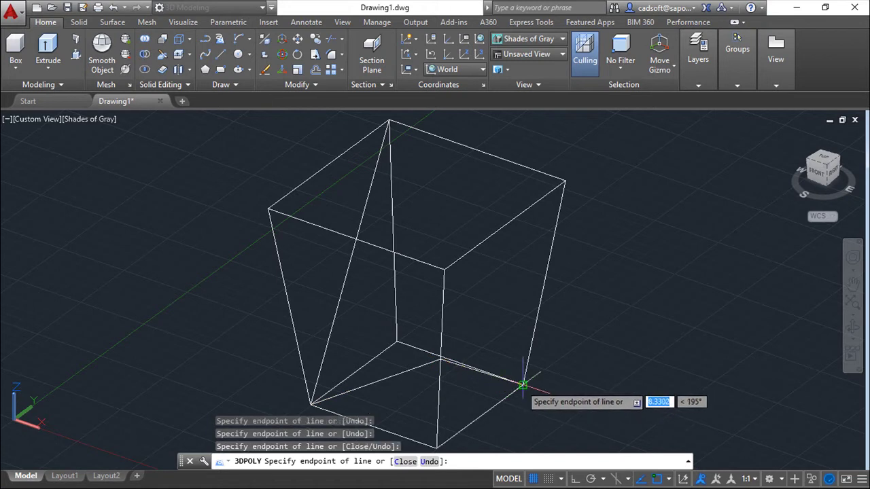
{"action": "left_click", "coordinate": [389, 121]}
{"action": "key", "text": "Return"}
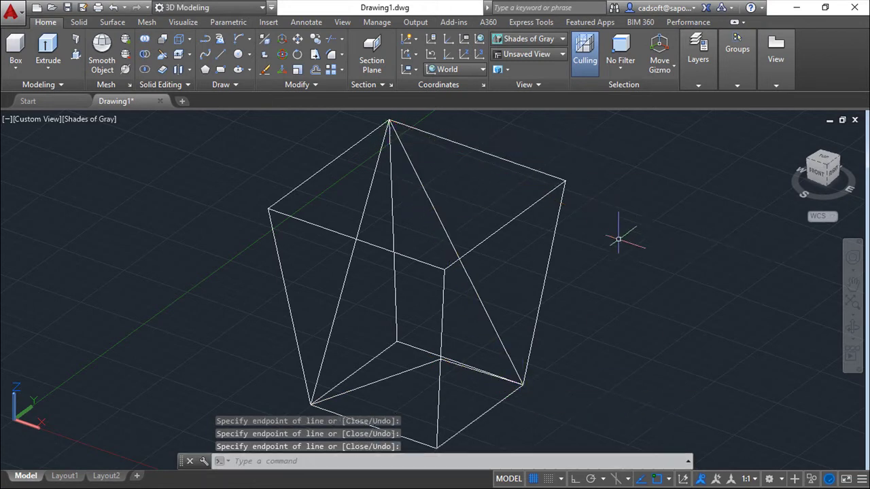
Step: Set the 3D polyline's color to Red in Properties
{"action": "type", "text": "propert"}
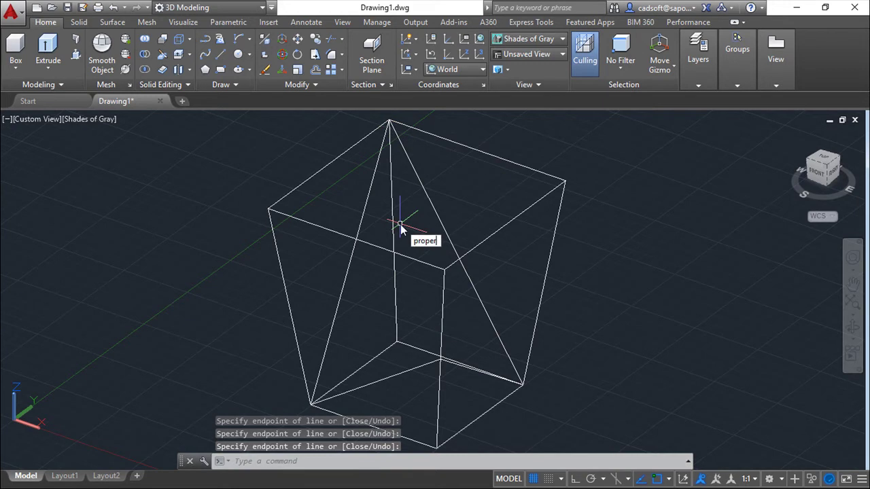
{"action": "key", "text": "Return"}
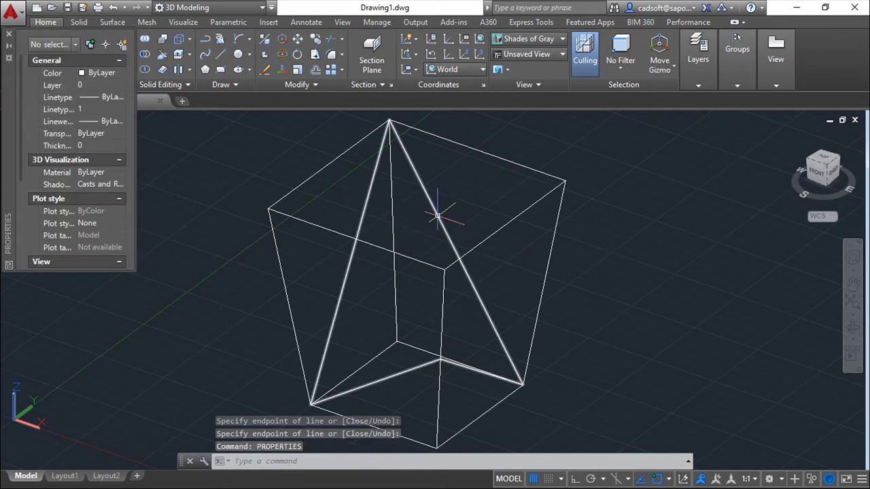
{"action": "left_click", "coordinate": [437, 215]}
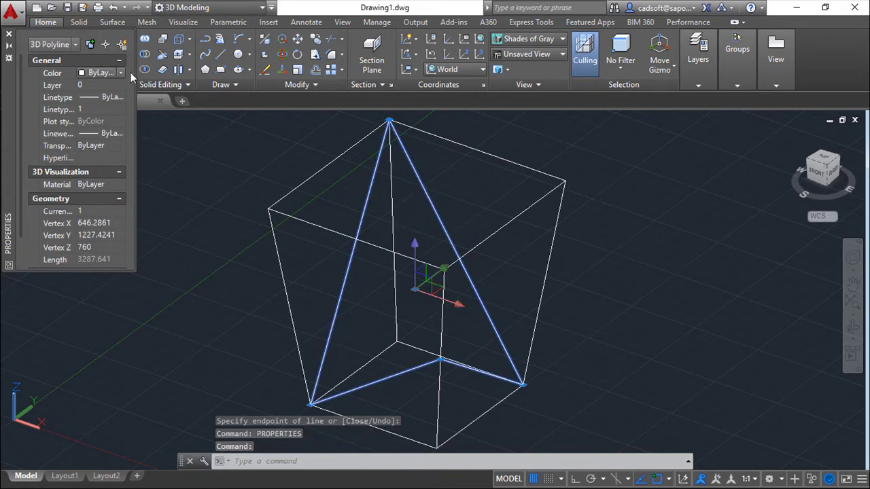
{"action": "left_click", "coordinate": [120, 73]}
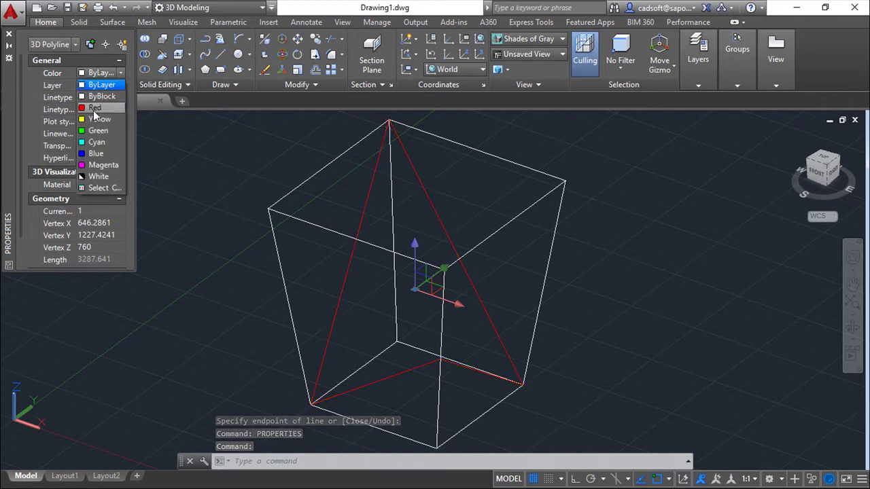
{"action": "left_click", "coordinate": [97, 107]}
{"action": "key", "text": "Escape"}
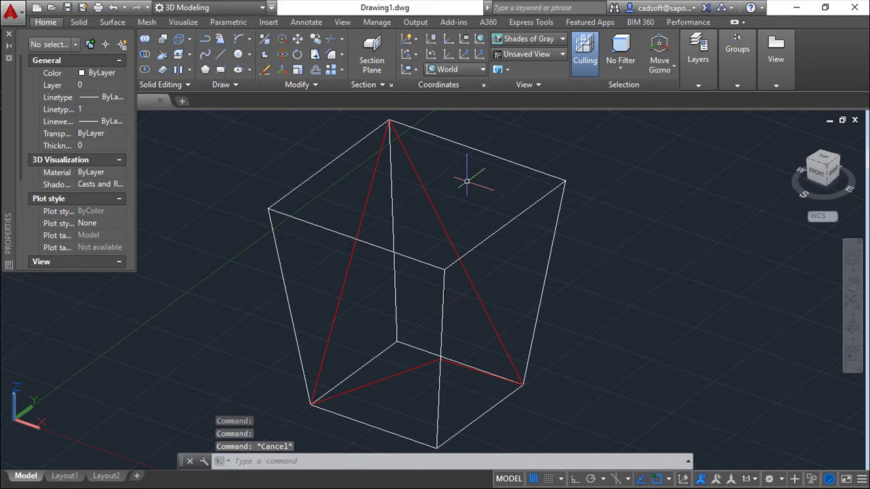
Step: Draw a 3D polyline loop from the top-right corner through three lower points and back
{"action": "type", "text": "3dpoly"}
{"action": "key", "text": "Return"}
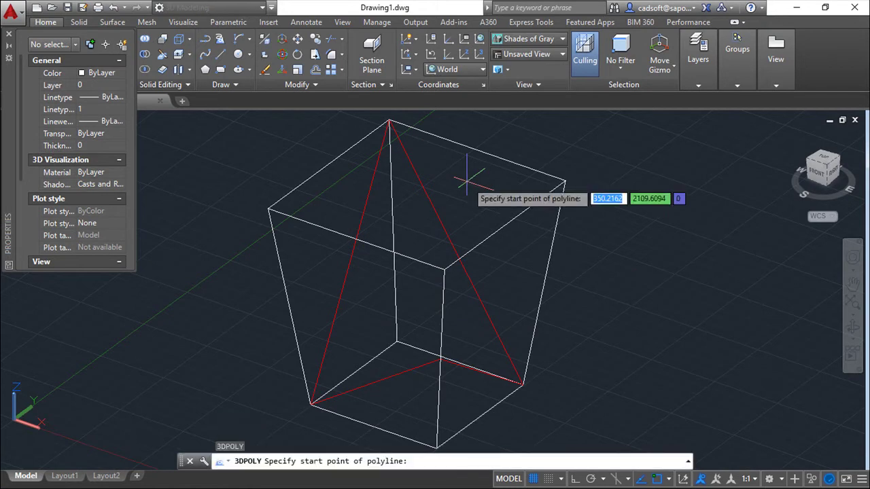
{"action": "left_click", "coordinate": [565, 181]}
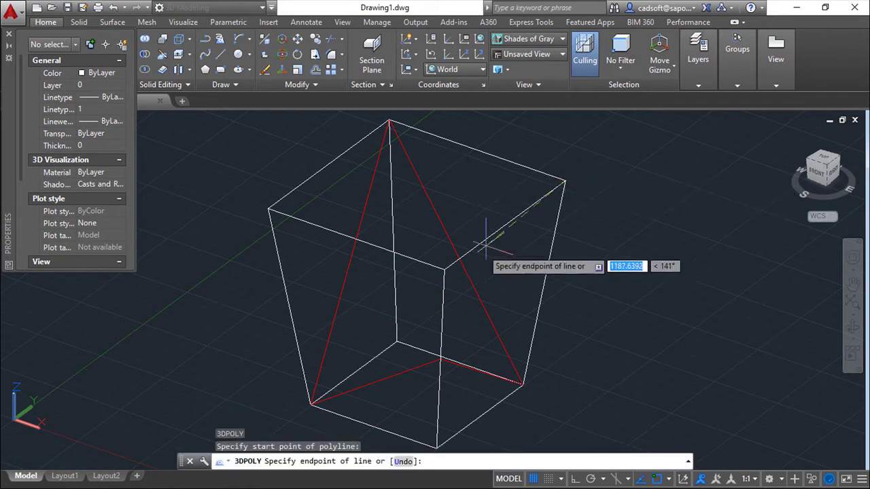
{"action": "left_click", "coordinate": [397, 338]}
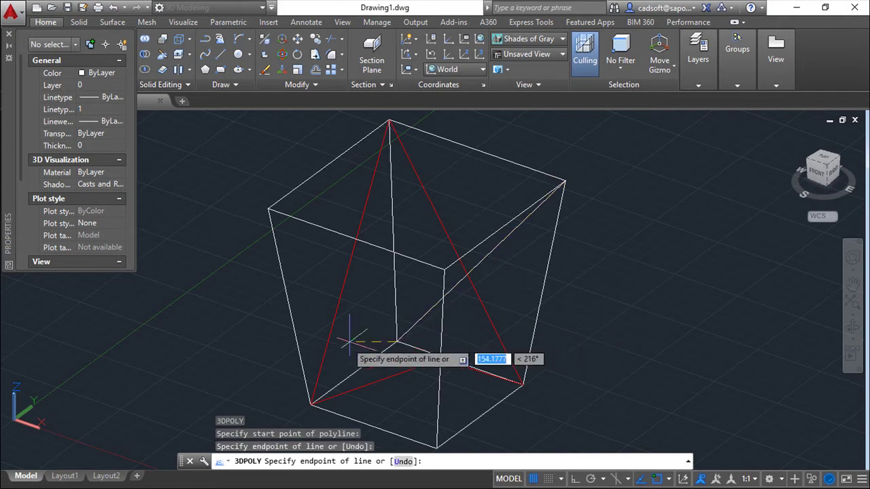
{"action": "left_click", "coordinate": [289, 308]}
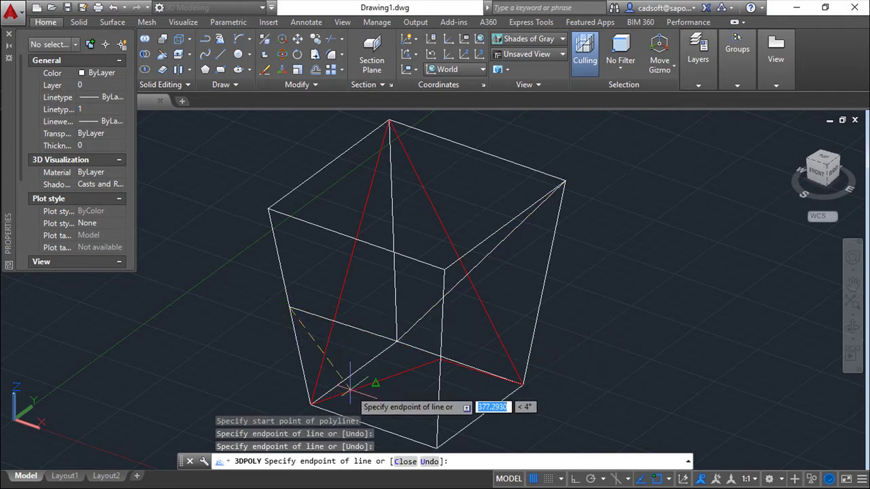
{"action": "left_click", "coordinate": [436, 447]}
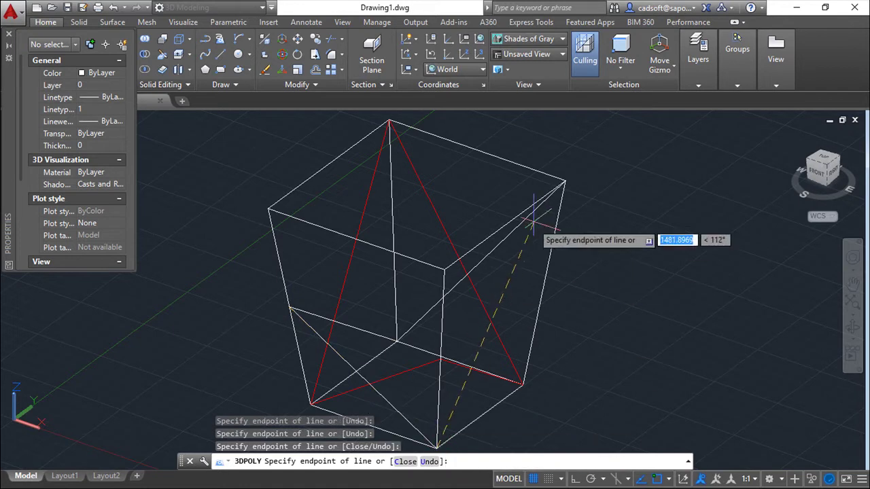
{"action": "left_click", "coordinate": [564, 182]}
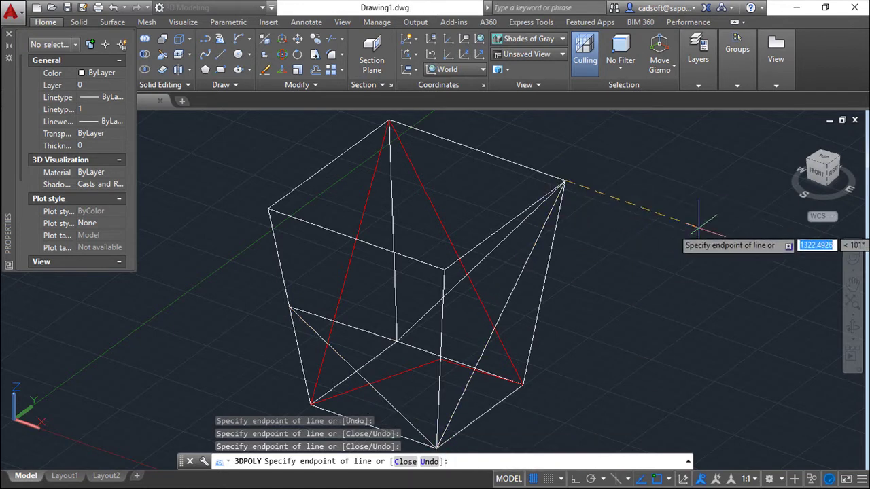
{"action": "key", "text": "Escape"}
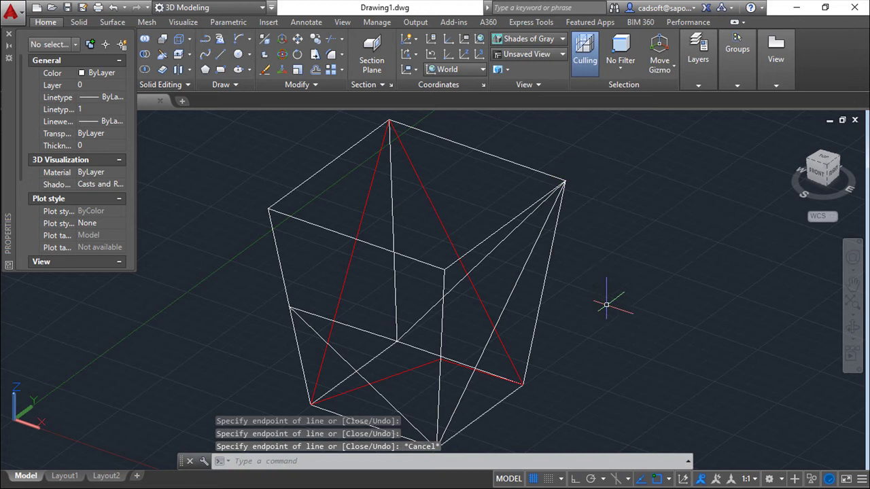
{"action": "middle_click_drag", "start_coordinate": [607, 305], "coordinate": [620, 332], "text": "shift"}
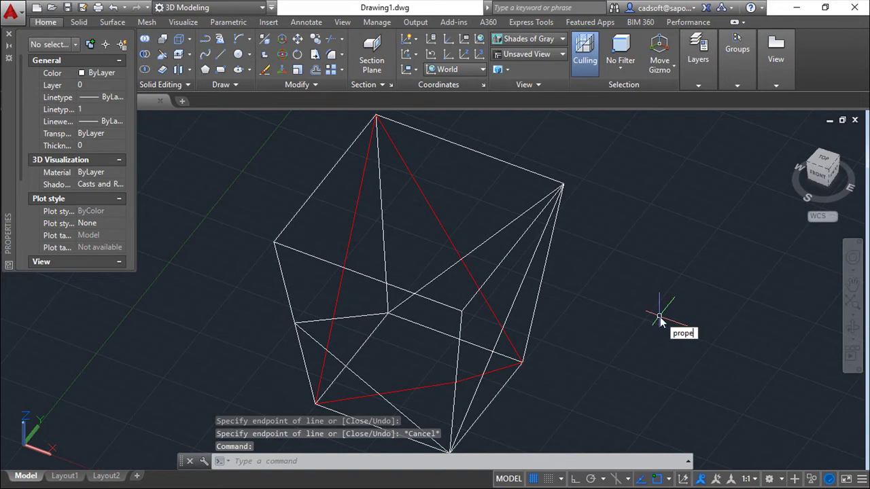
Step: Set the second 3D polyline's color to Green and close the Properties palette
{"action": "key", "text": "Return"}
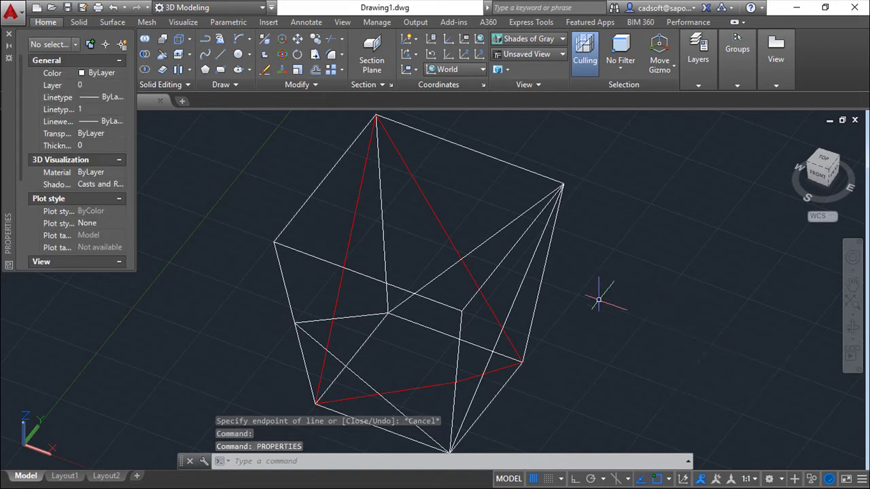
{"action": "left_click", "coordinate": [521, 278]}
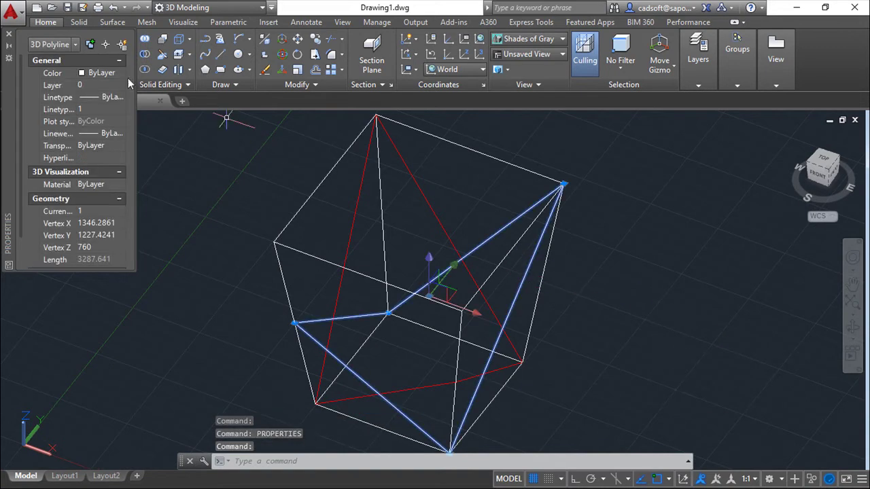
{"action": "left_click", "coordinate": [111, 72]}
{"action": "left_click", "coordinate": [120, 72]}
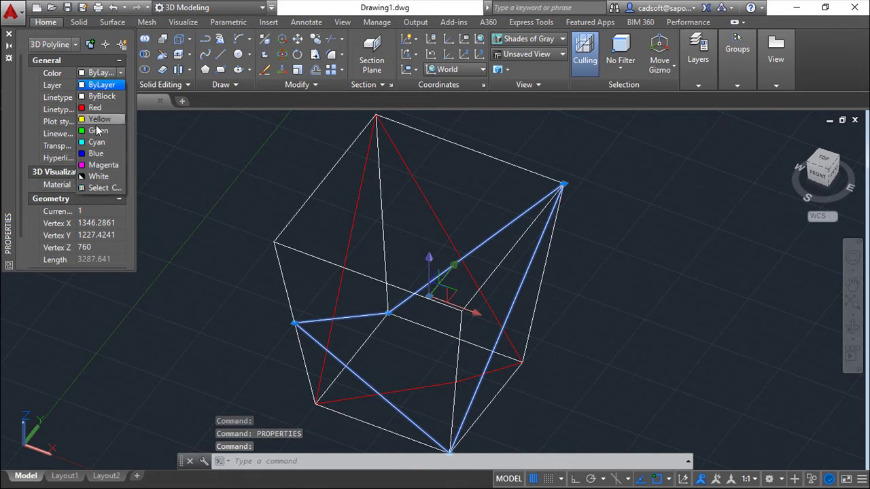
{"action": "left_click", "coordinate": [97, 131]}
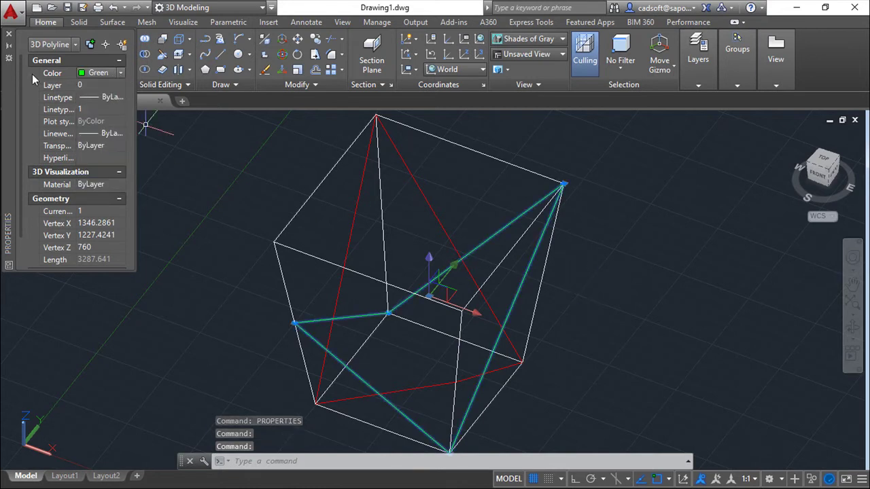
{"action": "left_click", "coordinate": [10, 35]}
{"action": "key", "text": "Escape"}
{"action": "key", "text": "Escape"}
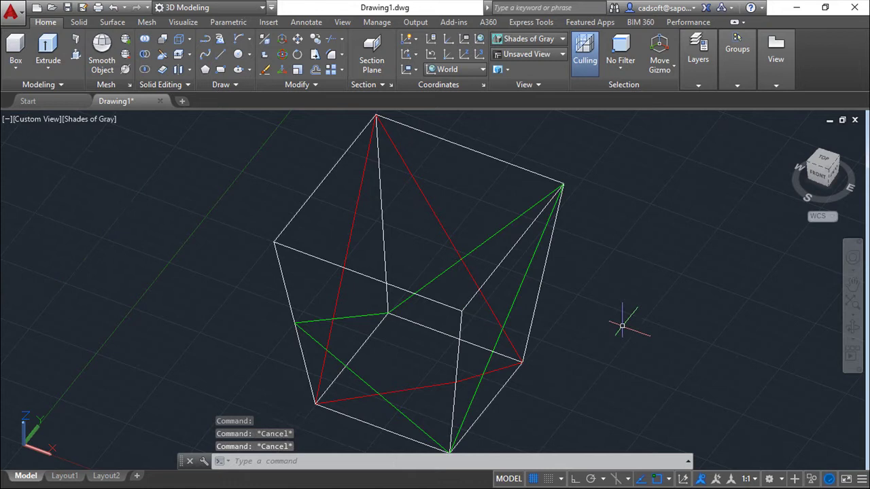
Step: Align a new UCS to the side face using its lower corner, lower edge and upper-left corner
{"action": "middle_click_drag", "start_coordinate": [621, 317], "coordinate": [596, 330], "text": "shift"}
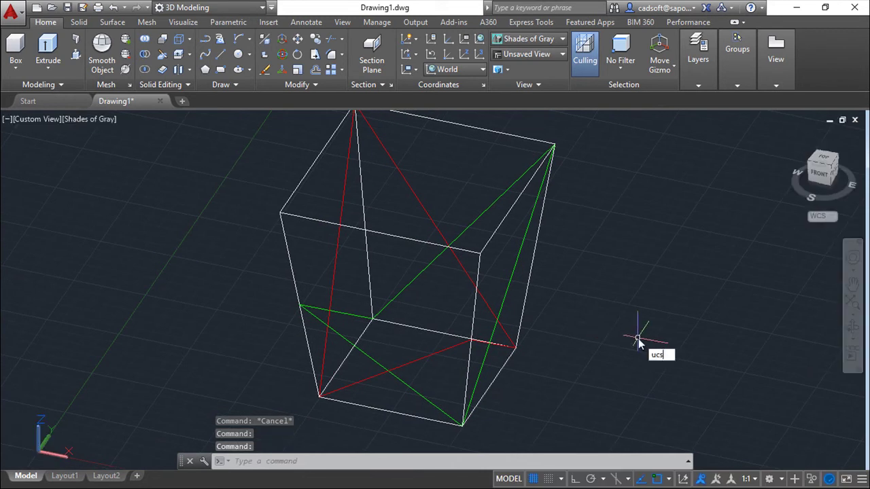
{"action": "key", "text": "Return"}
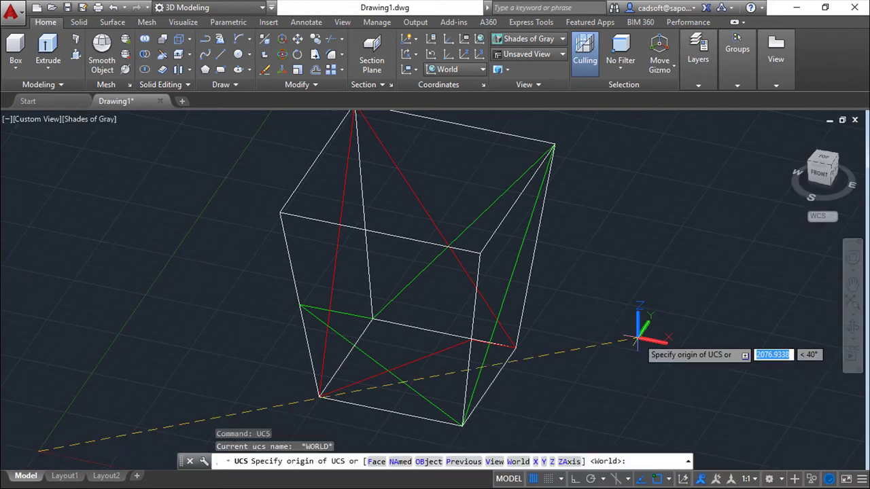
{"action": "left_click", "coordinate": [318, 397]}
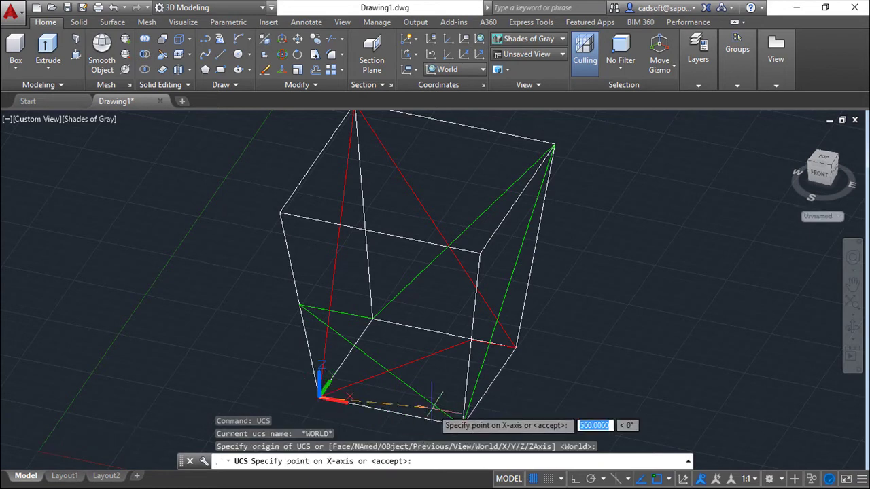
{"action": "left_click", "coordinate": [462, 424]}
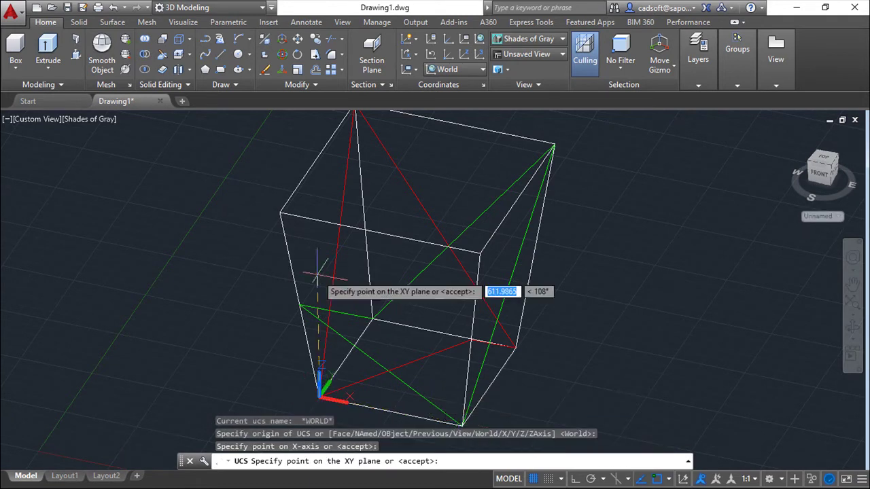
{"action": "left_click", "coordinate": [279, 213]}
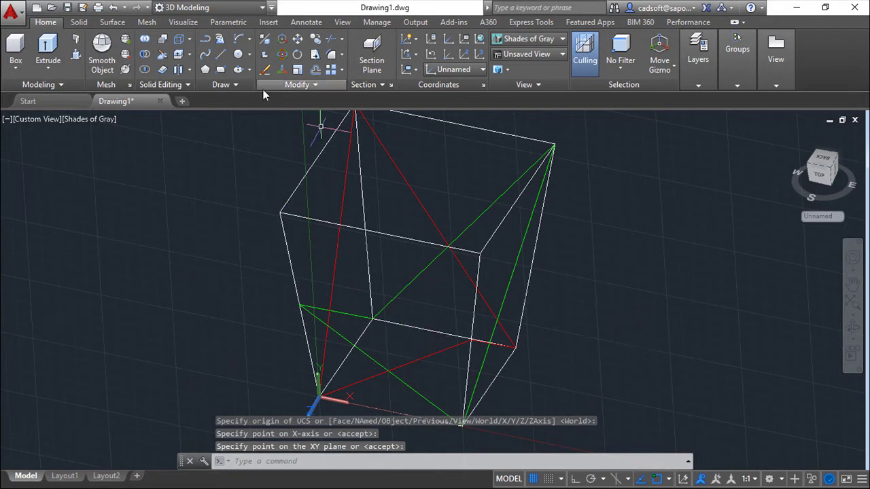
Step: Draw a start-end-direction arc from the green polyline's vertex to the cube's bottom corner
{"action": "left_click", "coordinate": [250, 40]}
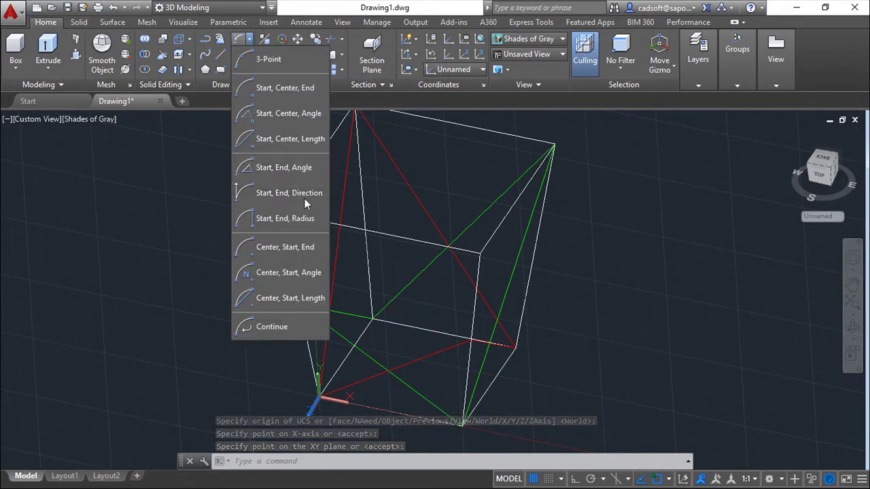
{"action": "left_click", "coordinate": [253, 197]}
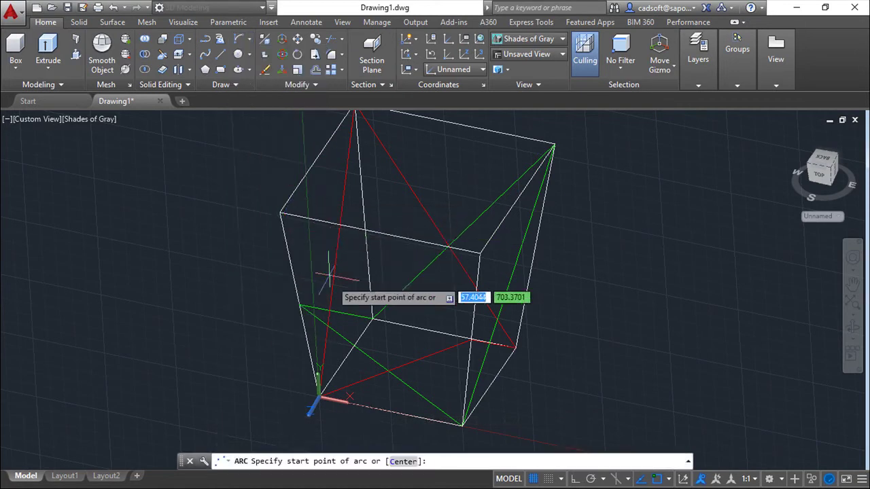
{"action": "left_click", "coordinate": [299, 306]}
{"action": "type", "text": "e"}
{"action": "key", "text": "Return"}
{"action": "middle_click_drag", "start_coordinate": [659, 340], "coordinate": [646, 341], "text": "shift"}
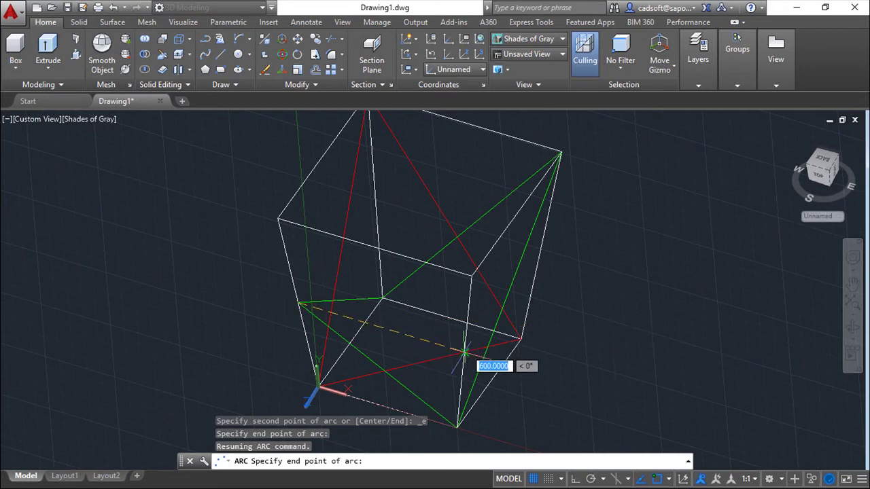
{"action": "left_click", "coordinate": [465, 352]}
{"action": "key", "text": "Escape"}
{"action": "key", "text": "Escape"}
{"action": "key", "text": "Escape"}
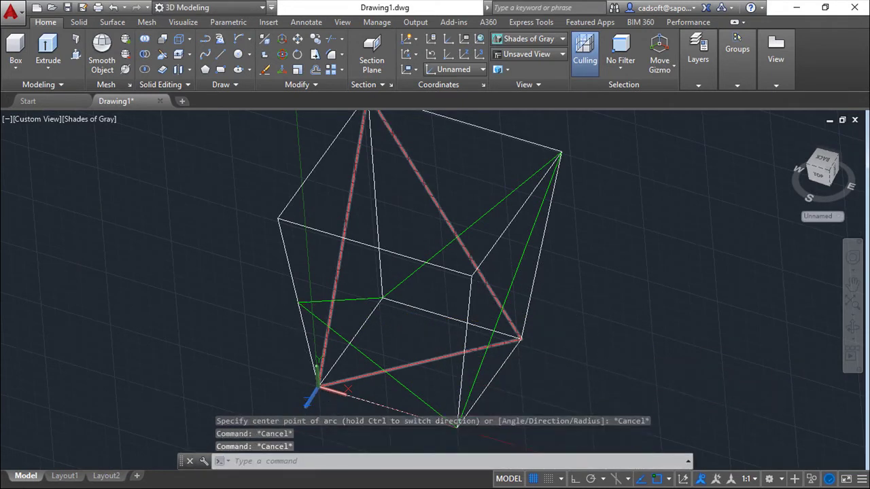
{"action": "key", "text": "Escape"}
{"action": "left_click", "coordinate": [235, 38]}
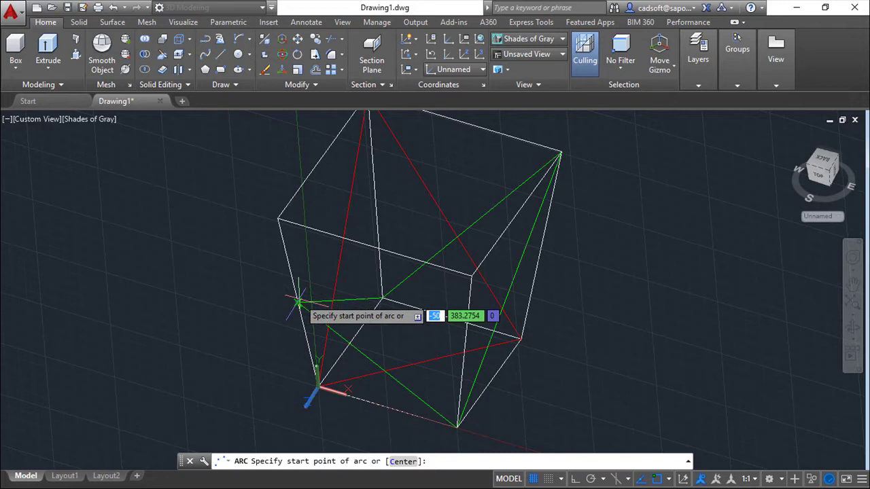
{"action": "left_click", "coordinate": [299, 301]}
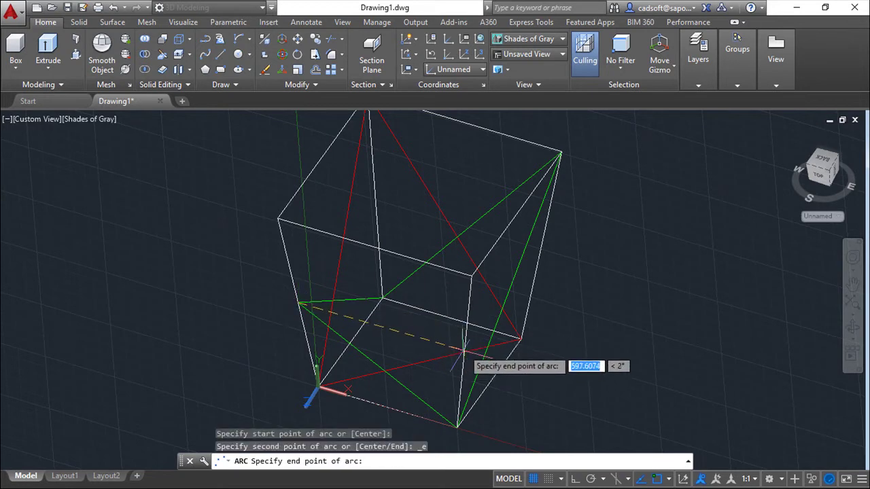
{"action": "left_click", "coordinate": [457, 426]}
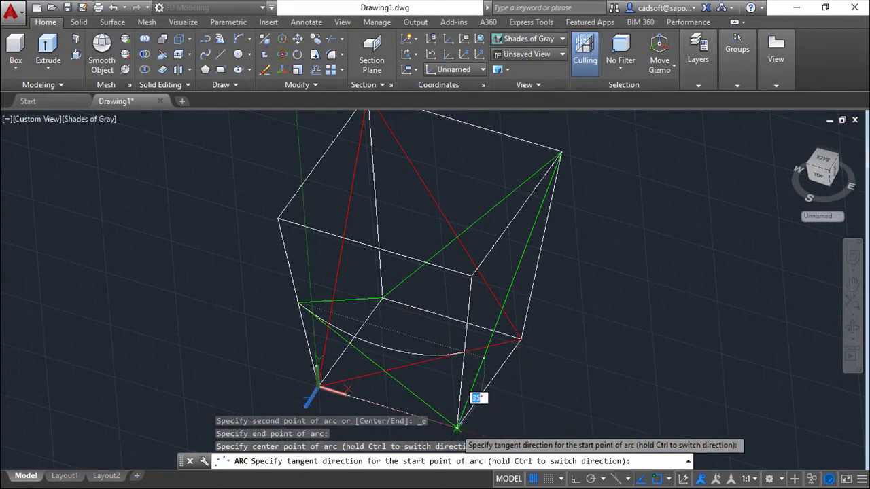
{"action": "middle_click_drag", "start_coordinate": [601, 336], "coordinate": [435, 305], "text": "shift"}
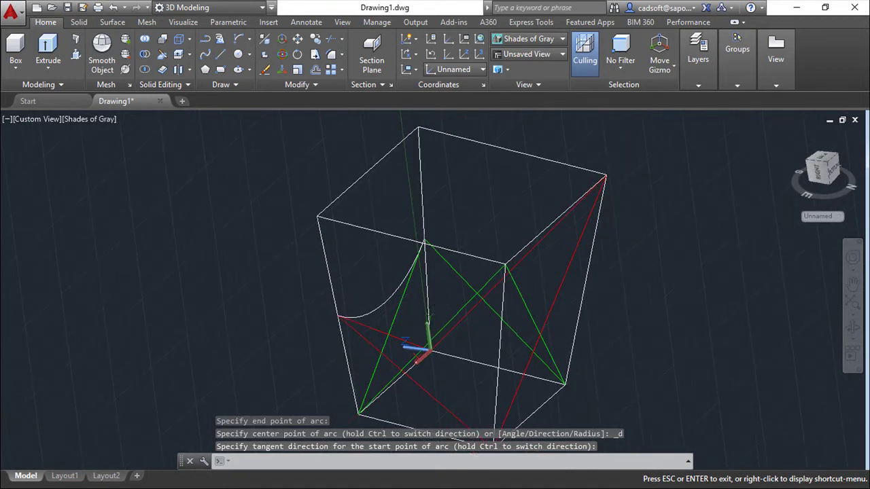
Step: Align a new UCS to the adjacent face: origin at bottom corner, X to right corner
{"action": "key", "text": "Escape"}
{"action": "middle_click_drag", "start_coordinate": [651, 317], "coordinate": [631, 278]}
{"action": "key", "text": "Escape"}
{"action": "middle_click_drag", "start_coordinate": [647, 310], "coordinate": [632, 314]}
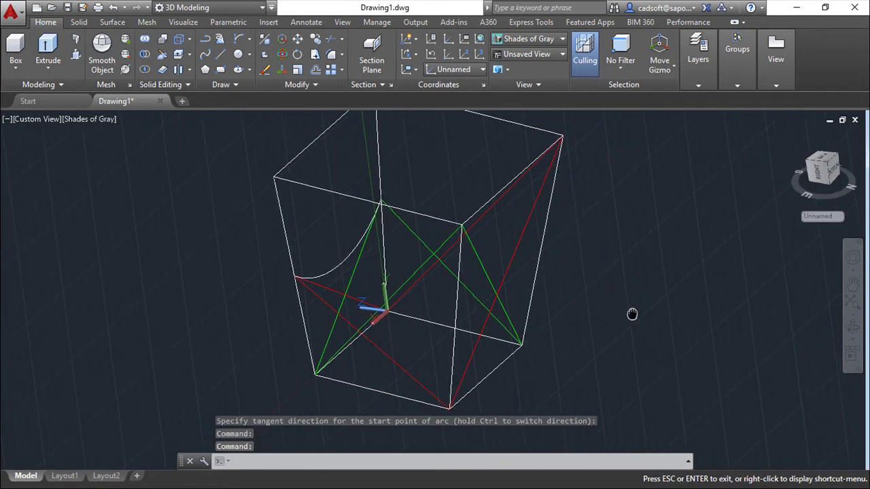
{"action": "key", "text": "Escape"}
{"action": "key", "text": "Return"}
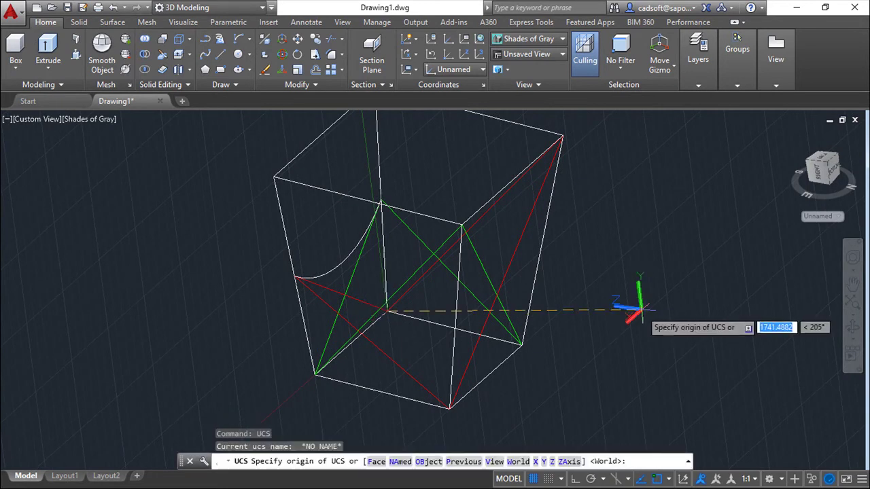
{"action": "left_click", "coordinate": [448, 406]}
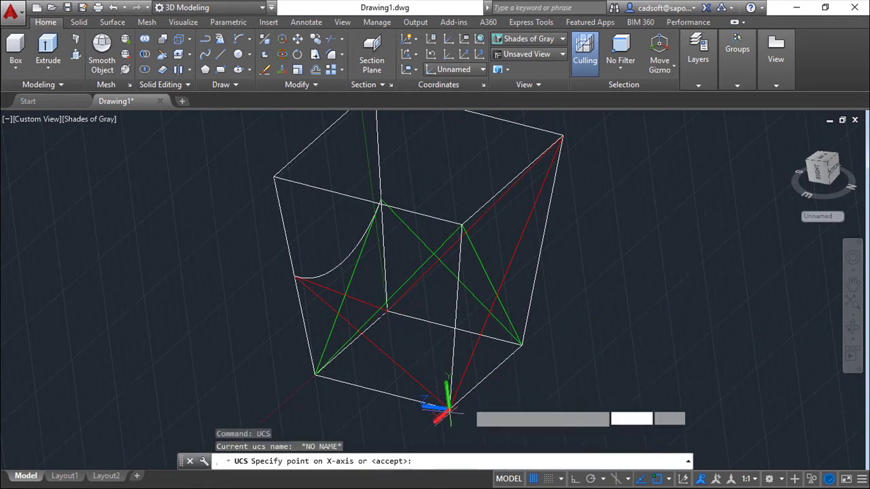
{"action": "left_click", "coordinate": [521, 346]}
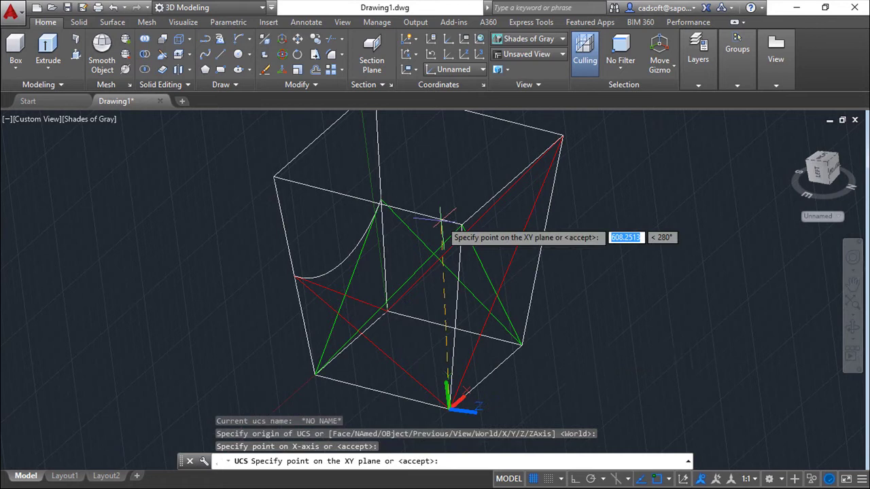
{"action": "left_click", "coordinate": [461, 225]}
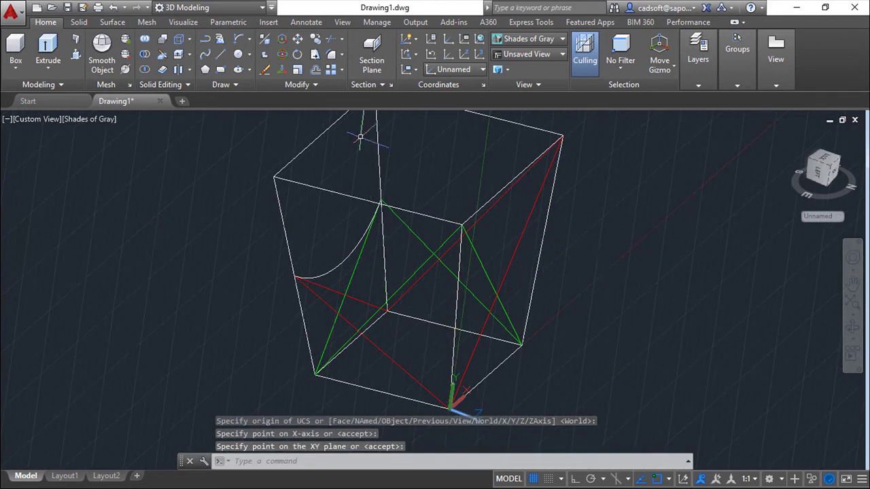
Step: Draw a start-end-direction arc from the cube vertex to its top-right corner
{"action": "left_click", "coordinate": [242, 54]}
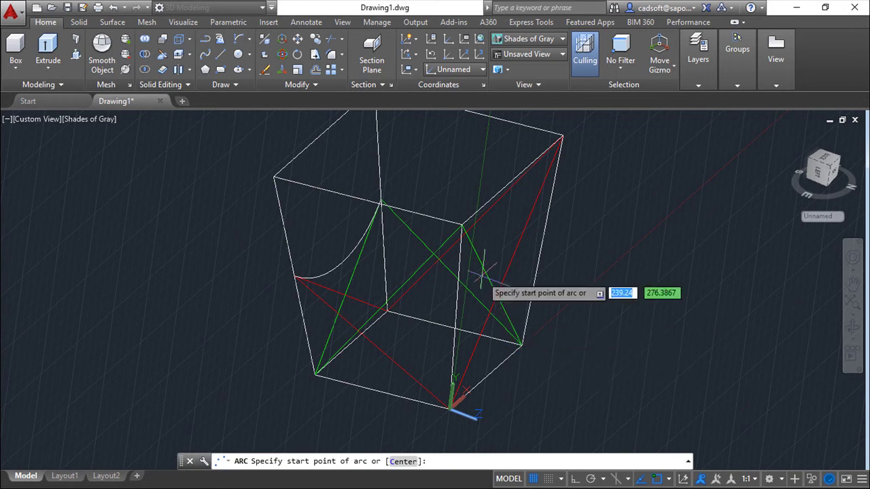
{"action": "left_click", "coordinate": [463, 227]}
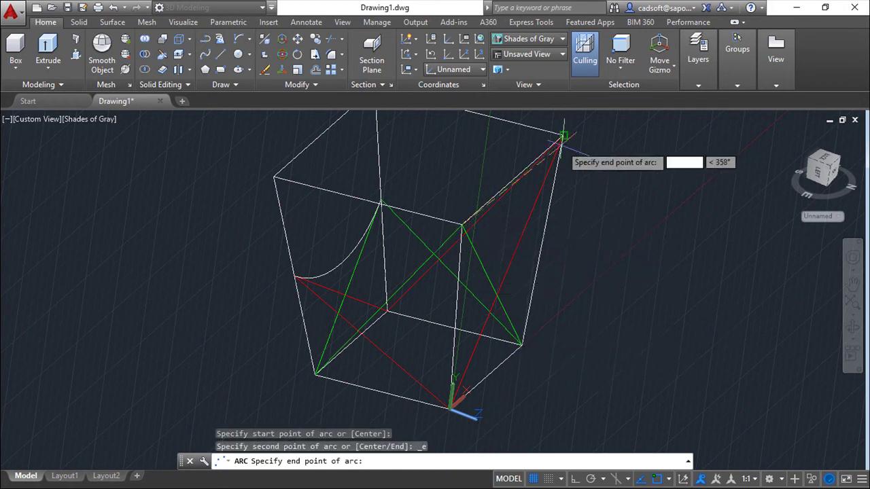
{"action": "left_click", "coordinate": [563, 135]}
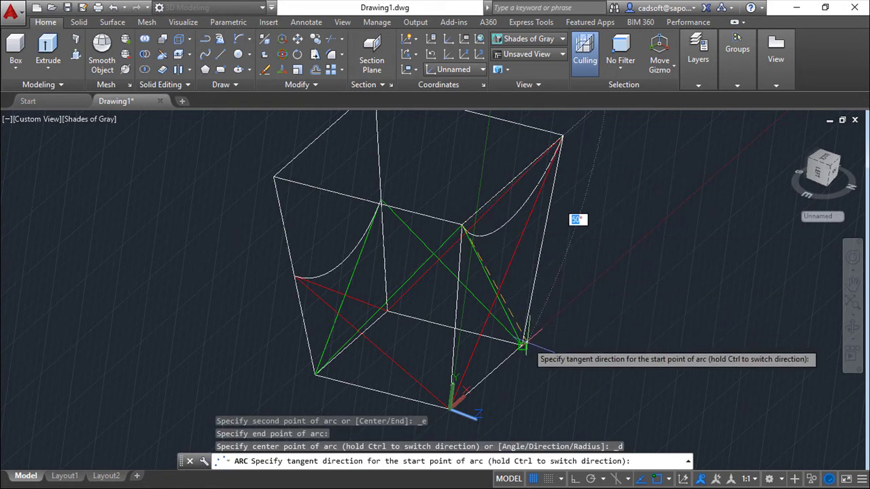
{"action": "left_click", "coordinate": [521, 346]}
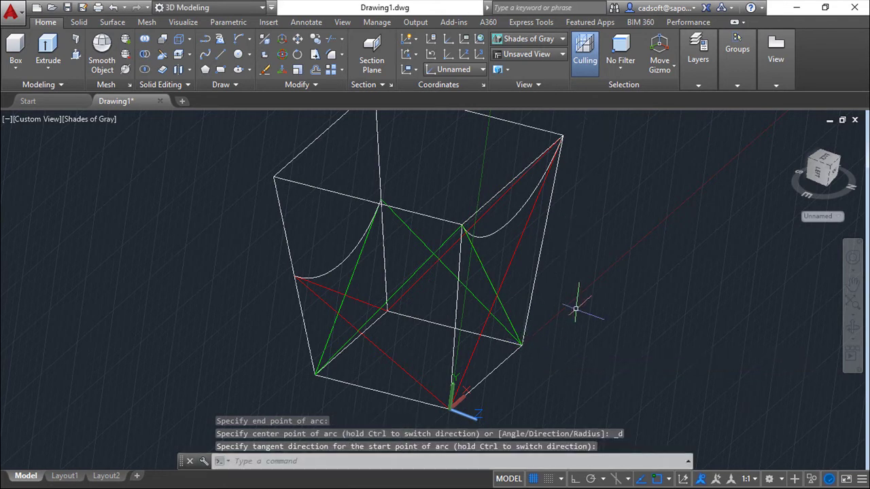
{"action": "middle_click_drag", "start_coordinate": [575, 310], "coordinate": [692, 330], "text": "shift"}
Step: Align a new UCS to the next face: origin at bottom vertex, X to right vertex
{"action": "middle_click_drag", "start_coordinate": [603, 350], "coordinate": [623, 309]}
{"action": "key", "text": "Escape"}
{"action": "key", "text": "Escape"}
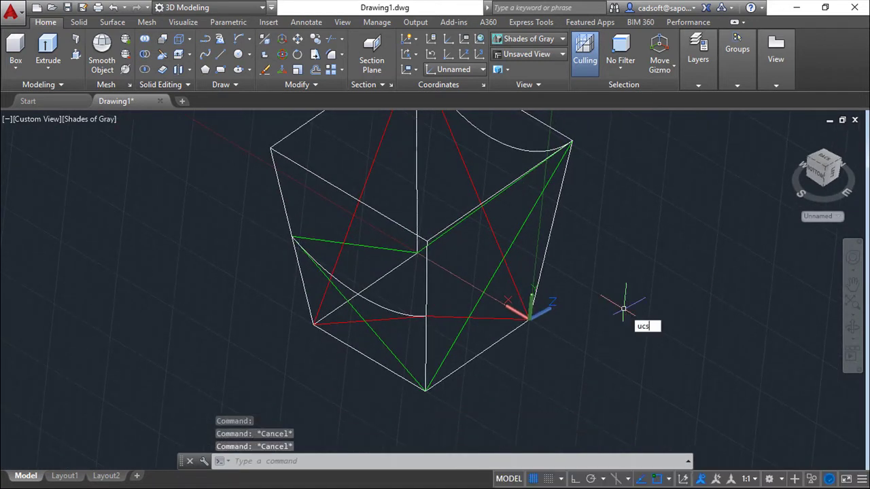
{"action": "key", "text": "Return"}
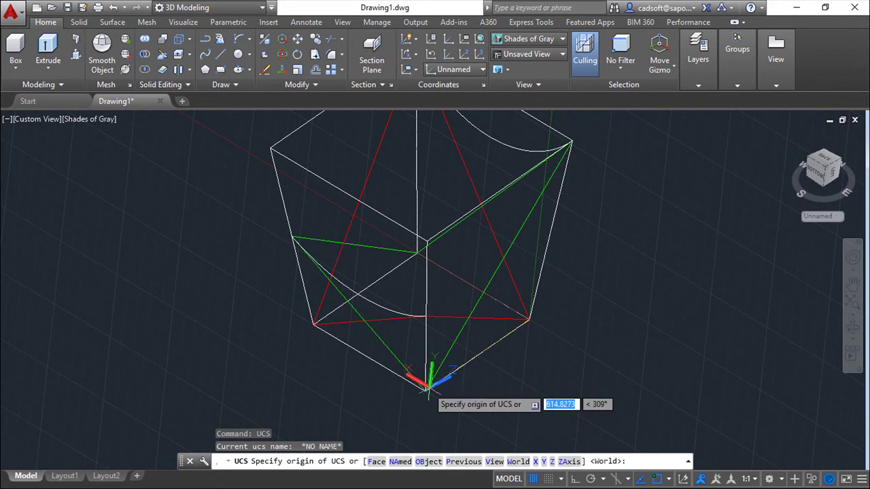
{"action": "left_click", "coordinate": [424, 389]}
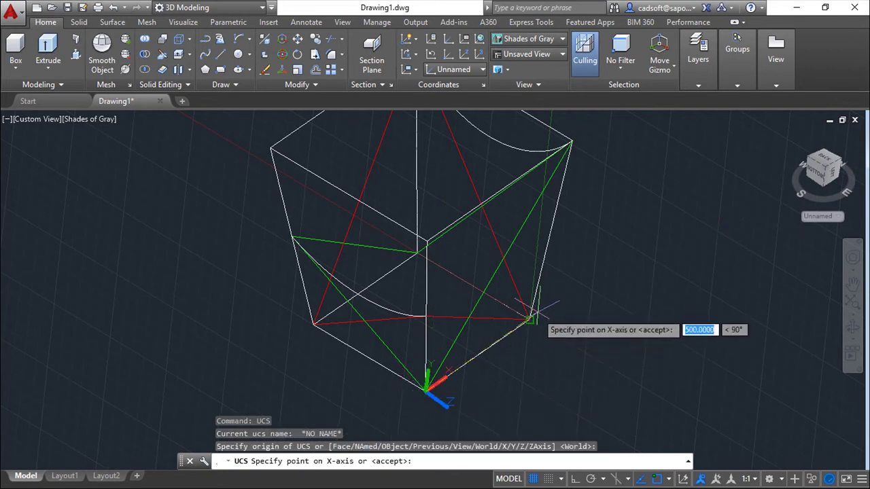
{"action": "left_click", "coordinate": [529, 319]}
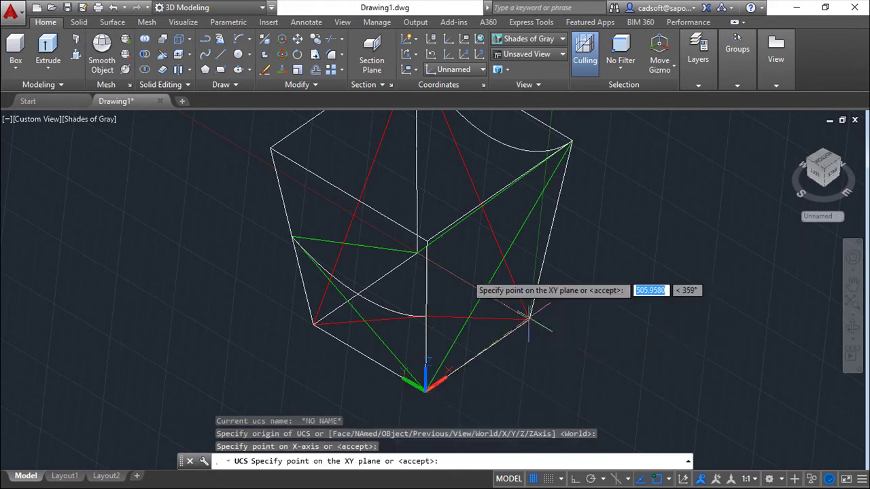
{"action": "left_click", "coordinate": [427, 240]}
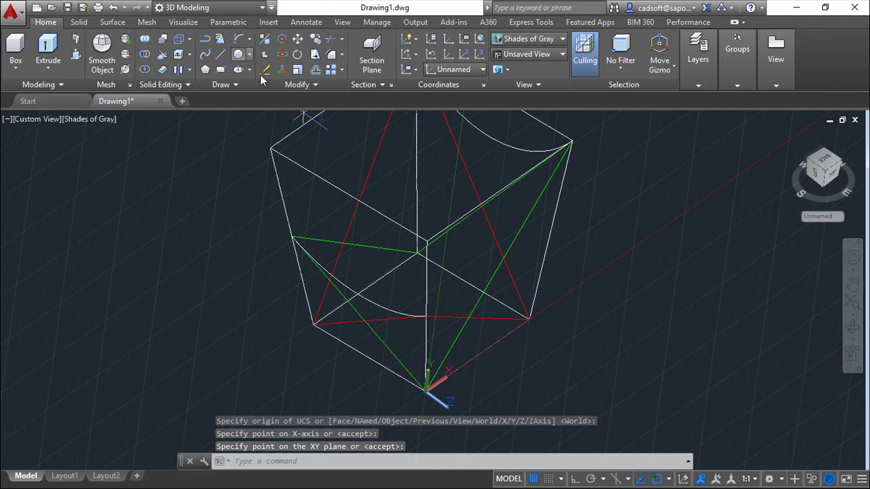
Step: Draw the third arc from the lower endpoint to the upper-right corner
{"action": "left_click", "coordinate": [425, 317]}
{"action": "left_click", "coordinate": [571, 141]}
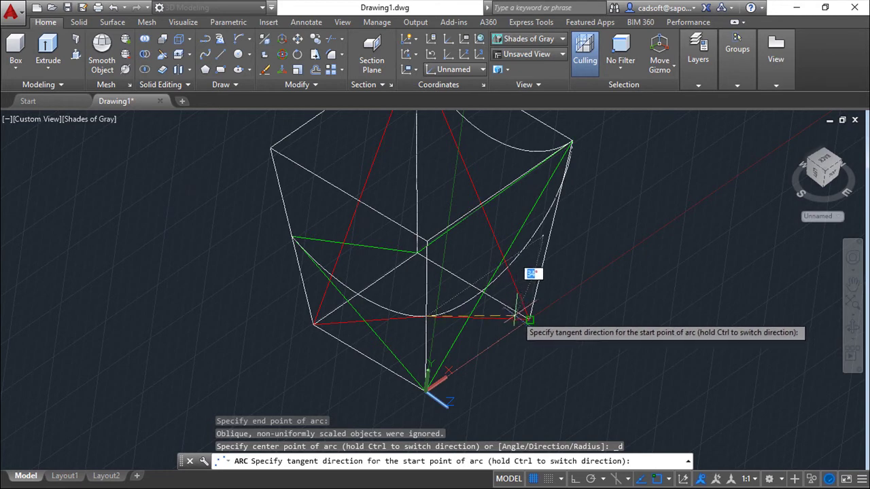
{"action": "middle_click_drag", "start_coordinate": [604, 309], "coordinate": [487, 271], "text": "shift"}
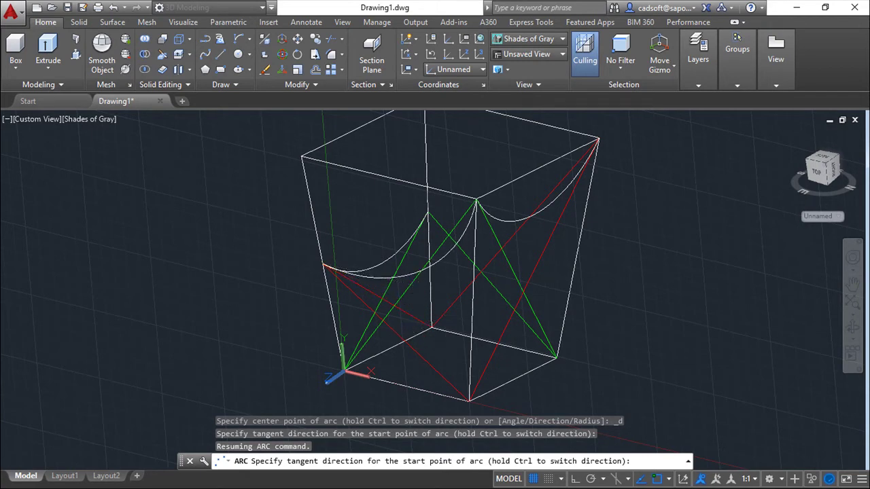
{"action": "key", "text": "Escape"}
{"action": "middle_click_drag", "start_coordinate": [614, 352], "coordinate": [459, 376], "text": "shift"}
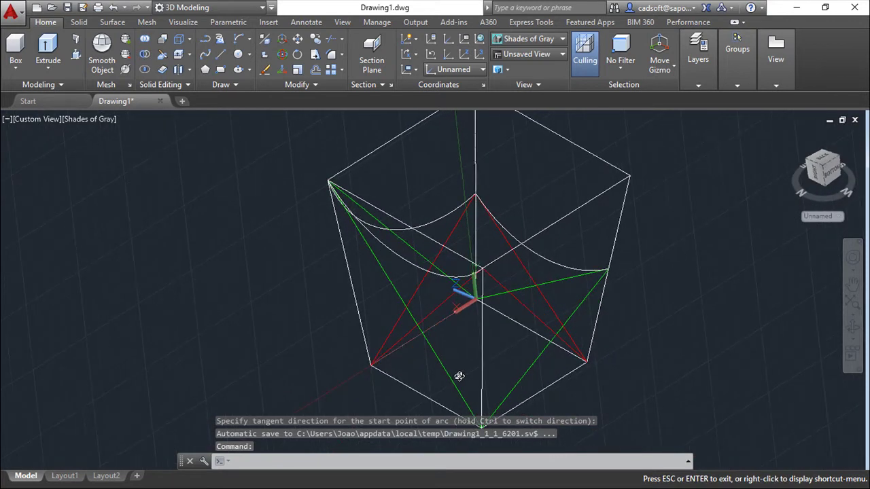
Step: Define a new UCS with its origin at the box's bottom corner and X axis toward its right corner
{"action": "middle_click_drag", "start_coordinate": [672, 350], "coordinate": [631, 340]}
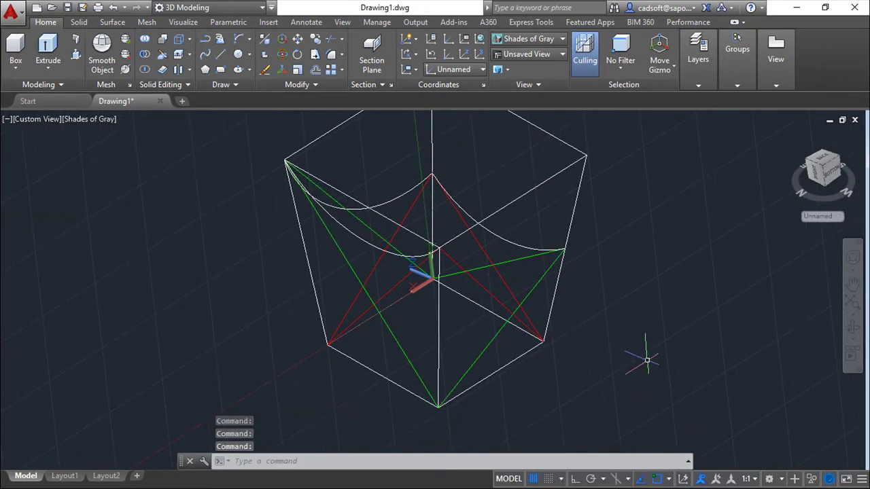
{"action": "key", "text": "Return"}
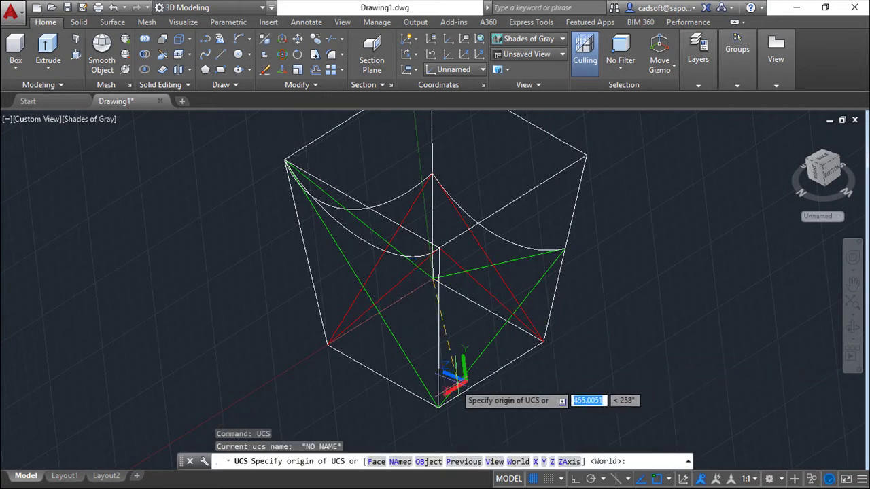
{"action": "left_click", "coordinate": [440, 408]}
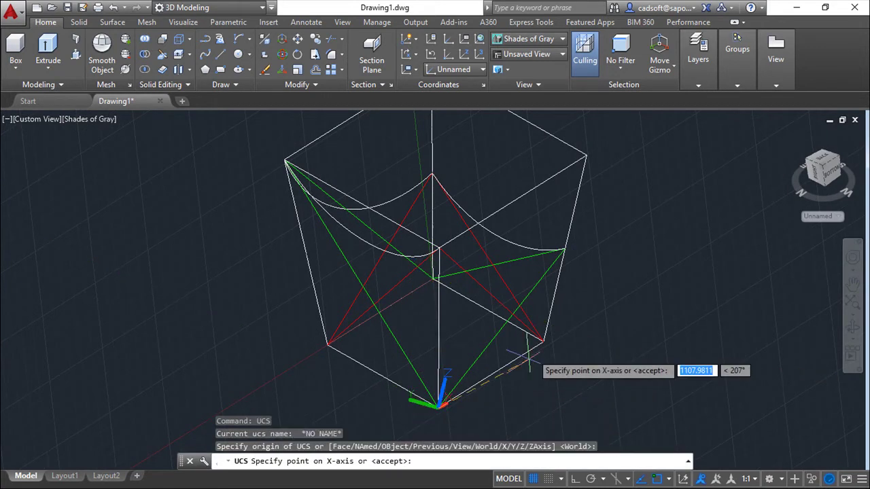
{"action": "left_click", "coordinate": [542, 340]}
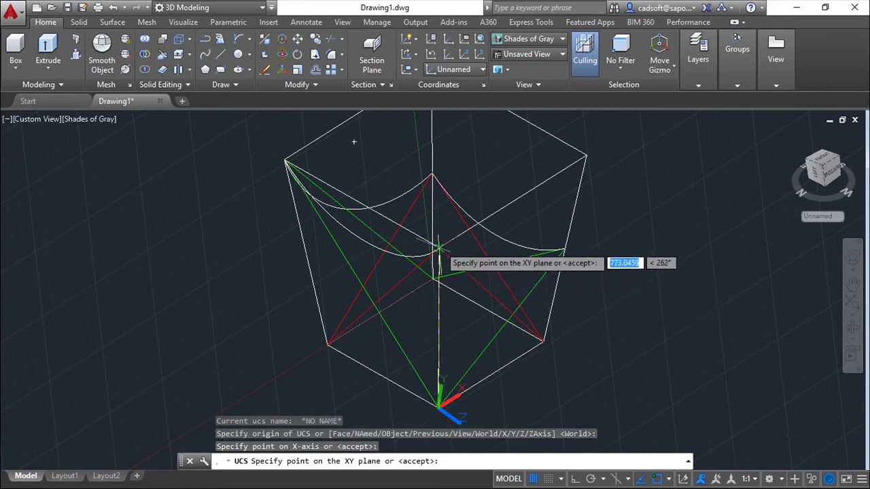
{"action": "key", "text": "Return"}
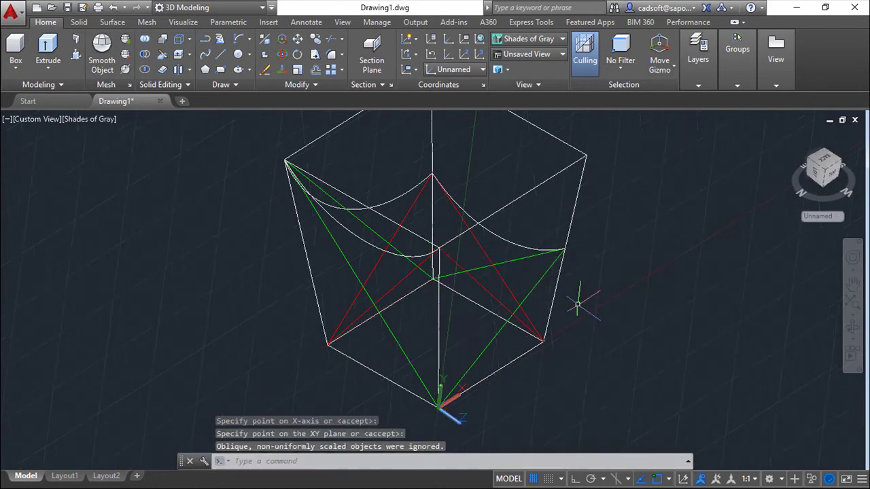
Step: Draw the fourth arc across the remaining side face, from the cube's right corner to the centre
{"action": "left_click", "coordinate": [238, 39]}
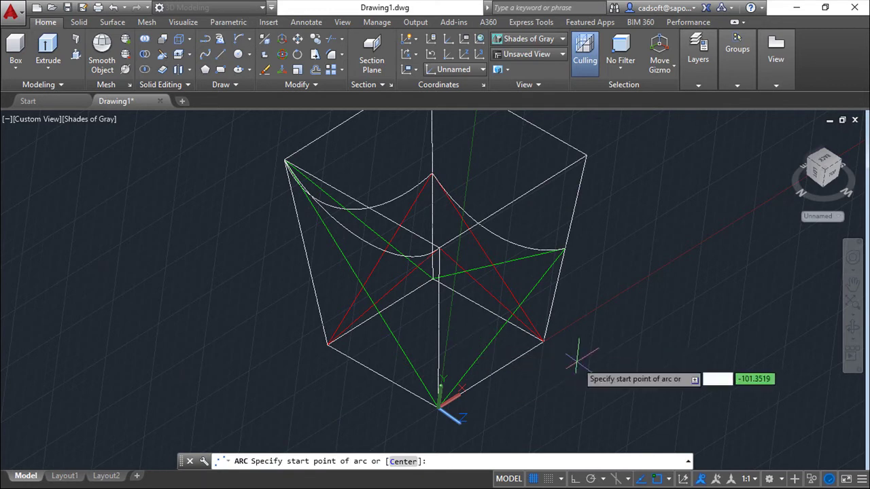
{"action": "mouse_move", "coordinate": [692, 309]}
{"action": "middle_mouse_down", "text": "shift"}
{"action": "mouse_move", "coordinate": [703, 320]}
{"action": "mouse_move", "coordinate": [693, 313]}
{"action": "middle_mouse_up", "text": "shift"}
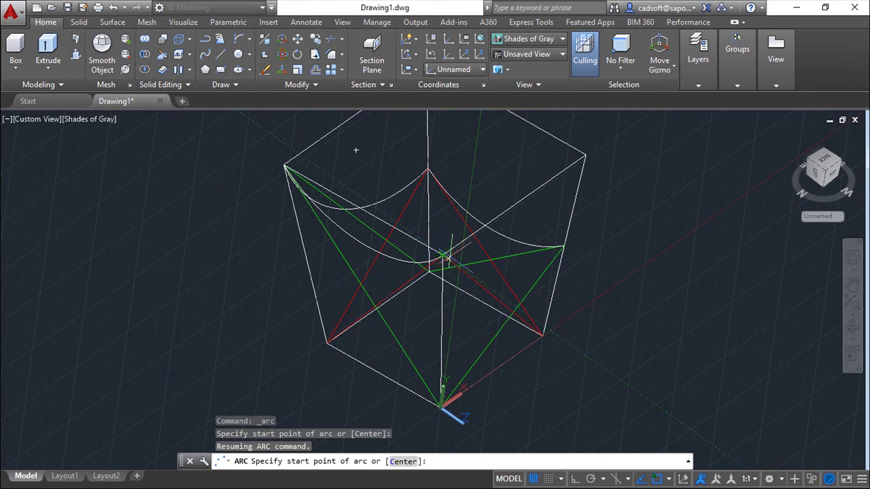
{"action": "left_click", "coordinate": [442, 254]}
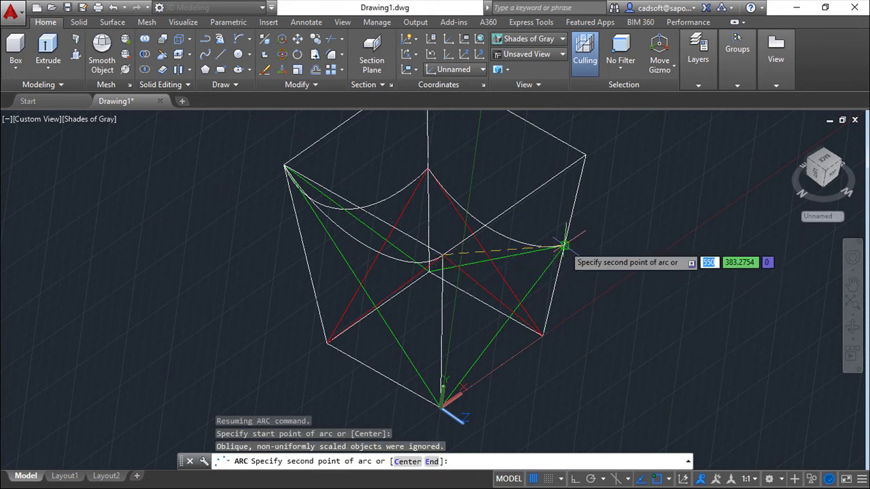
{"action": "left_click", "coordinate": [561, 249]}
{"action": "key", "text": "Return"}
{"action": "key", "text": "Escape"}
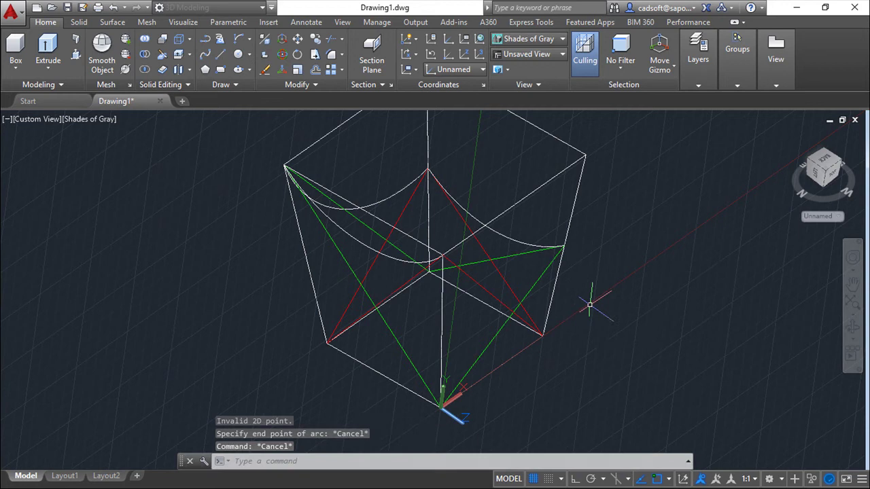
{"action": "key", "text": "Escape"}
{"action": "left_click", "coordinate": [243, 39]}
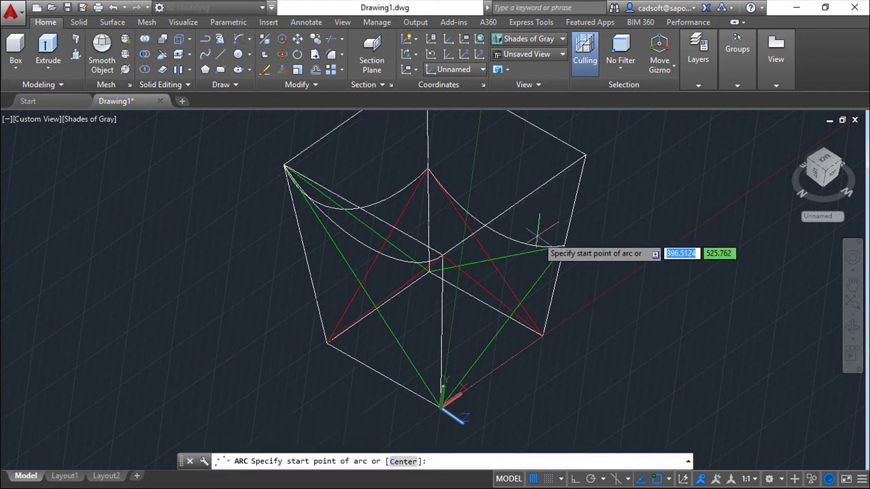
{"action": "left_click", "coordinate": [564, 246]}
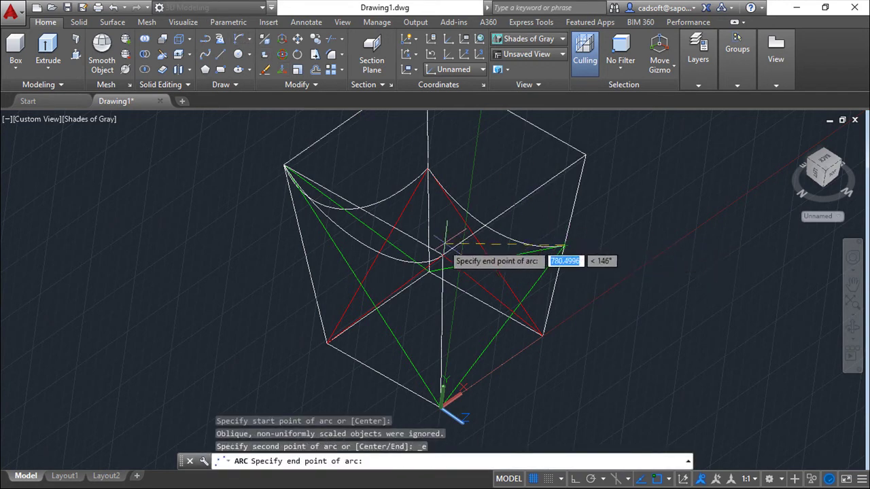
{"action": "left_click", "coordinate": [442, 257]}
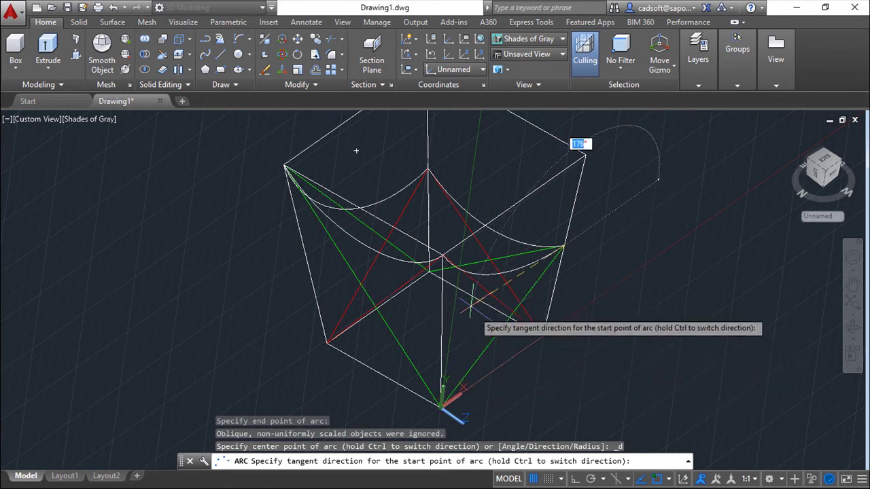
{"action": "left_click", "coordinate": [475, 329]}
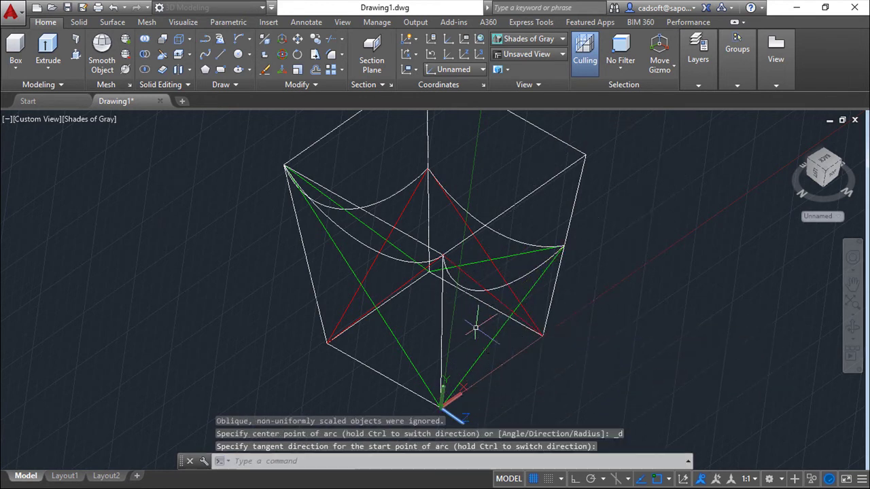
{"action": "middle_click_drag", "start_coordinate": [632, 314], "coordinate": [317, 290], "text": "shift"}
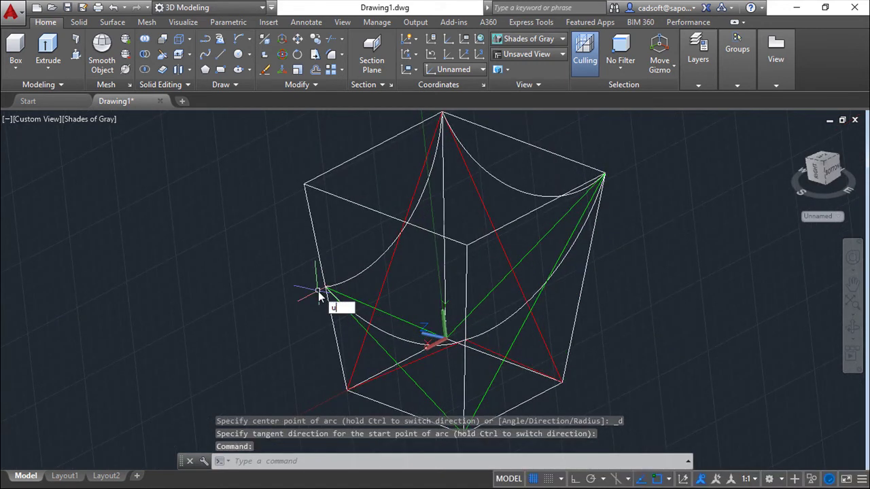
Step: Reset the coordinate system to World with UCS W and orbit around the frame
{"action": "type", "text": "cs"}
{"action": "key", "text": "Return"}
{"action": "type", "text": "w"}
{"action": "key", "text": "Return"}
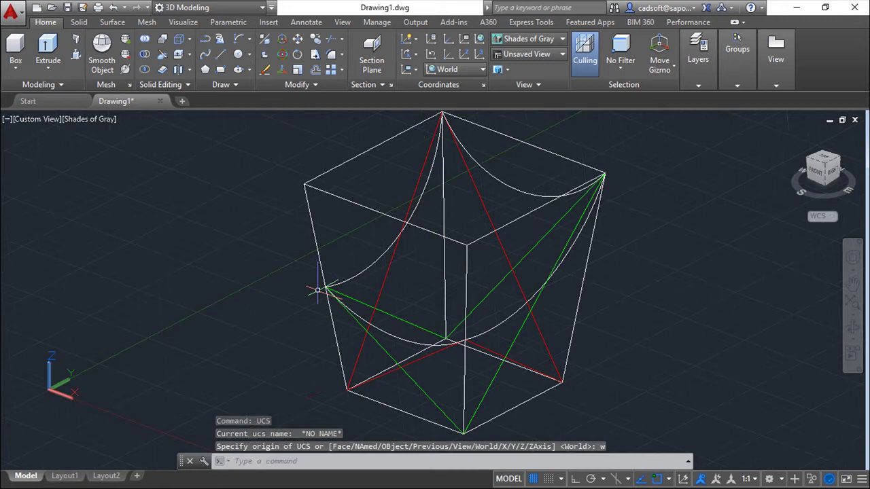
{"action": "middle_click_drag", "start_coordinate": [646, 303], "coordinate": [577, 299], "text": "shift"}
Step: Loft a surface between the left and right arcs, guided by the top and bottom arcs
{"action": "left_click", "coordinate": [111, 22]}
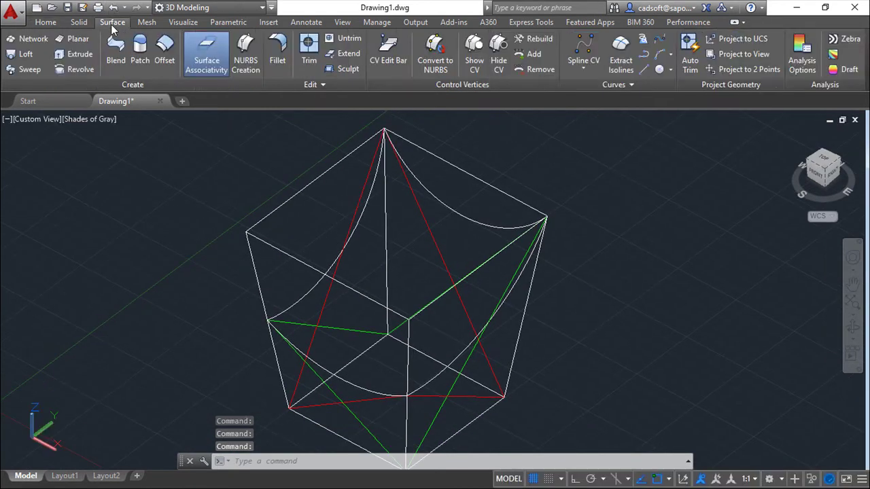
{"action": "left_click", "coordinate": [25, 55]}
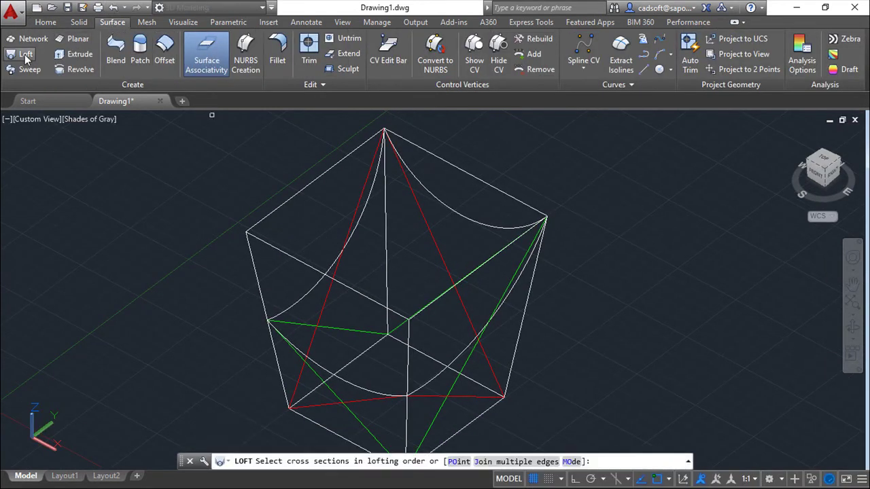
{"action": "left_click", "coordinate": [355, 207]}
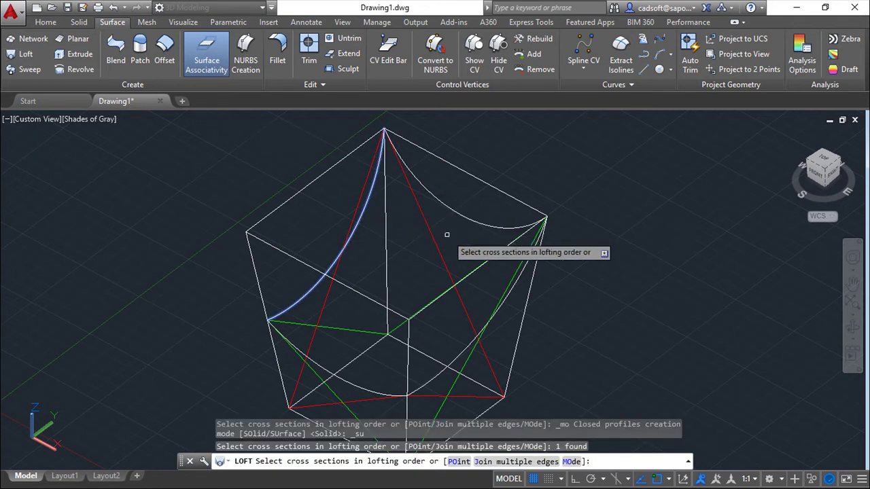
{"action": "left_click", "coordinate": [516, 284]}
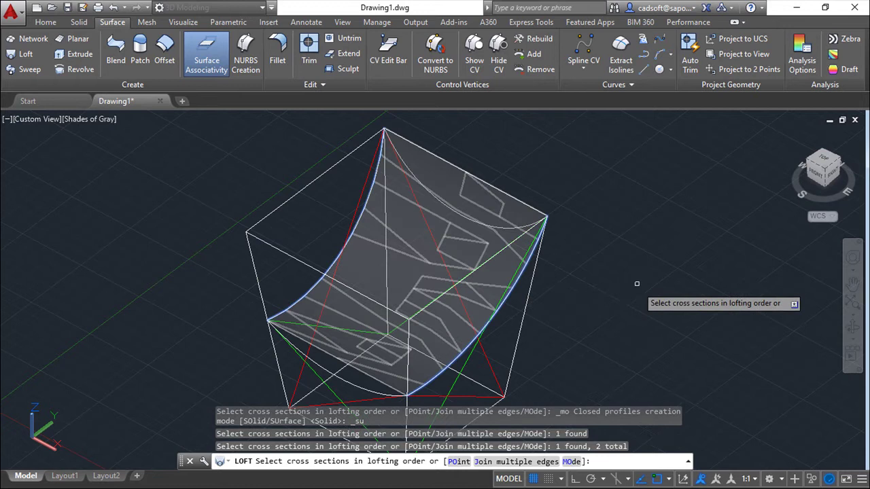
{"action": "key", "text": "Return"}
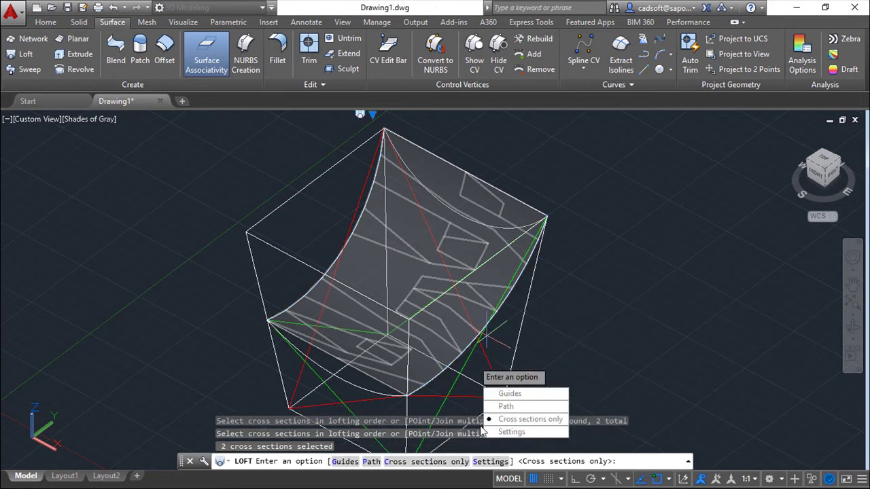
{"action": "left_click", "coordinate": [349, 460]}
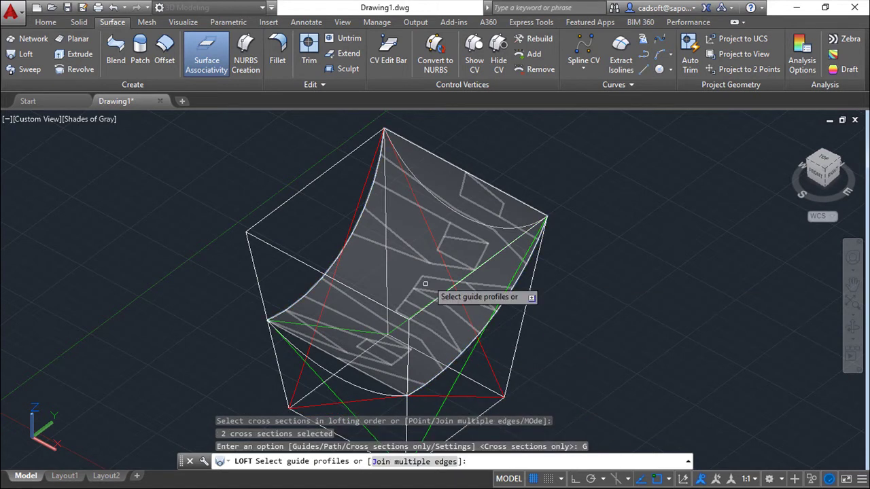
{"action": "left_click", "coordinate": [396, 148]}
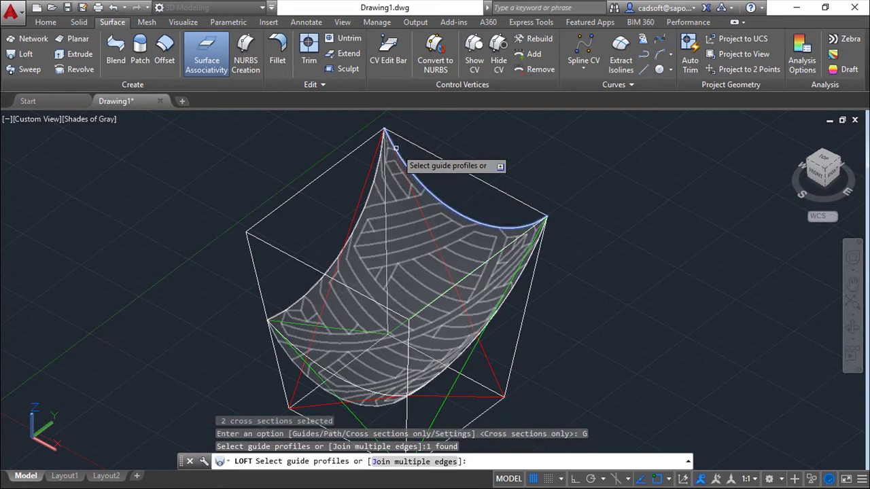
{"action": "left_click", "coordinate": [313, 360]}
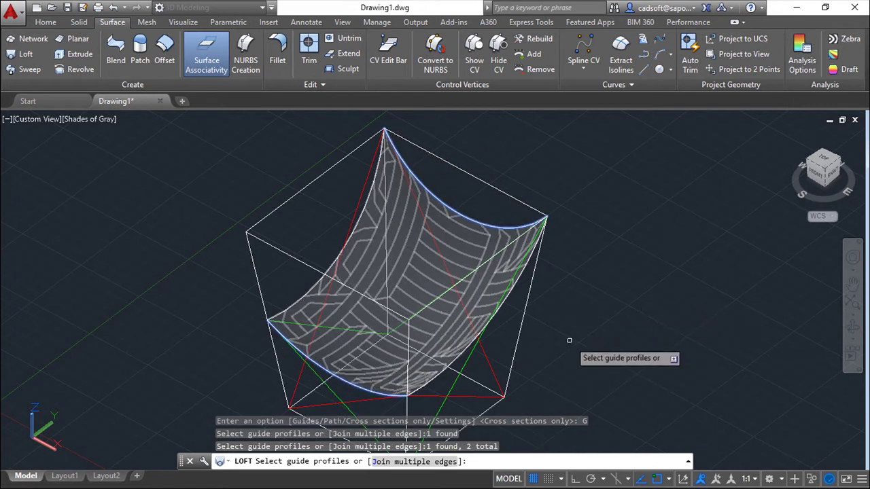
{"action": "mouse_move", "coordinate": [567, 334]}
{"action": "middle_mouse_down", "text": "shift"}
{"action": "mouse_move", "coordinate": [569, 361]}
{"action": "mouse_move", "coordinate": [577, 330]}
{"action": "mouse_move", "coordinate": [532, 276]}
{"action": "mouse_move", "coordinate": [501, 281]}
{"action": "mouse_move", "coordinate": [584, 317]}
{"action": "mouse_move", "coordinate": [561, 316]}
{"action": "mouse_move", "coordinate": [590, 338]}
{"action": "mouse_move", "coordinate": [564, 334]}
{"action": "middle_mouse_up", "text": "shift"}
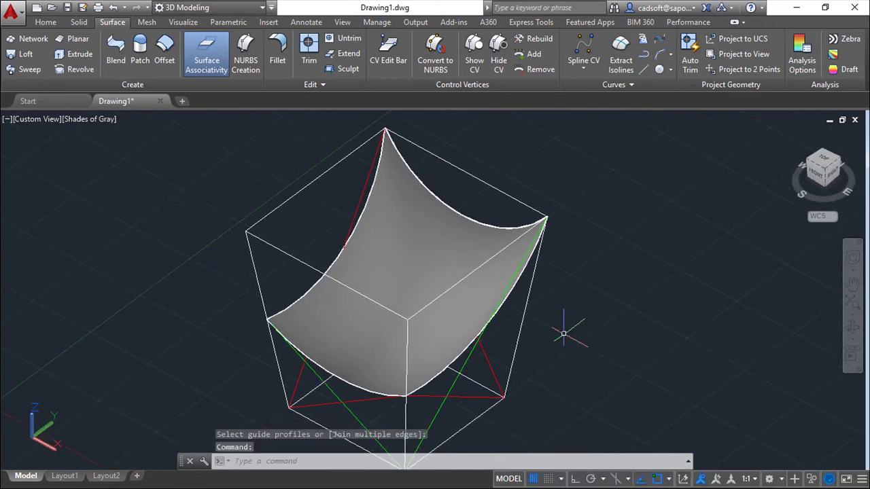
Step: Thicken the lofted seat surface by .1 and orbit to check the resulting solid
{"action": "left_click", "coordinate": [78, 22]}
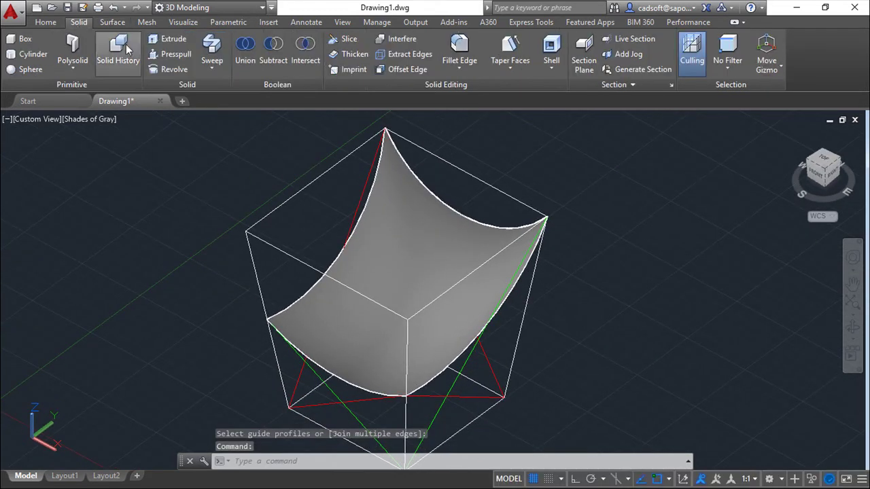
{"action": "left_click", "coordinate": [354, 55]}
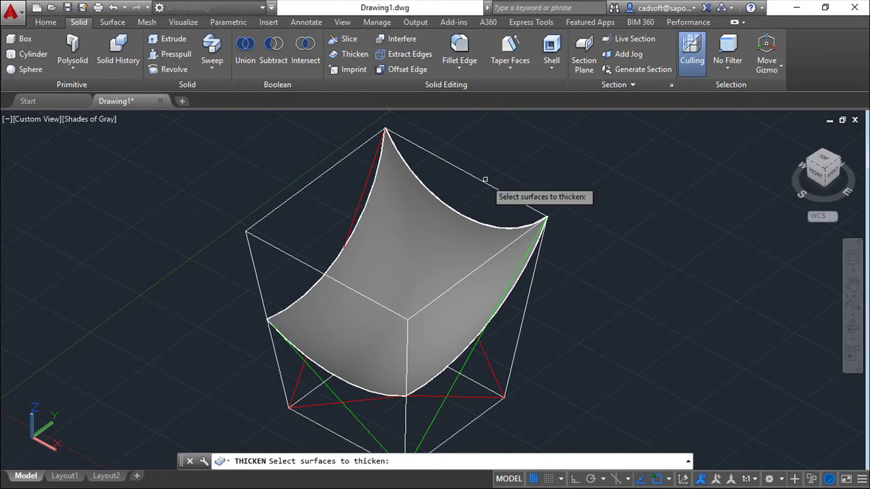
{"action": "left_click", "coordinate": [462, 254]}
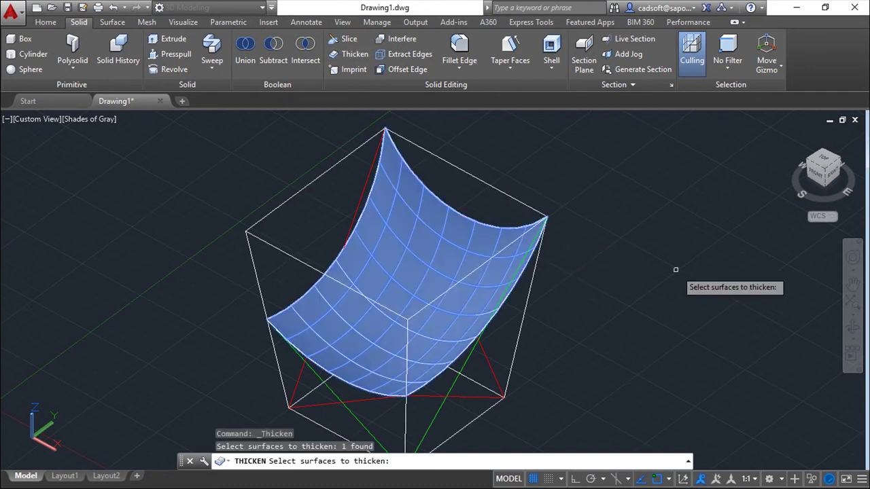
{"action": "key", "text": "Return"}
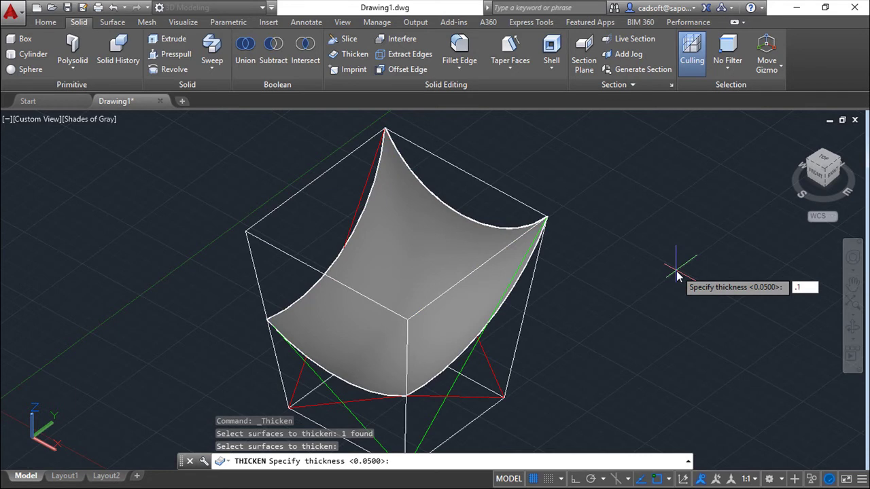
{"action": "type", "text": ".1"}
{"action": "key", "text": "Return"}
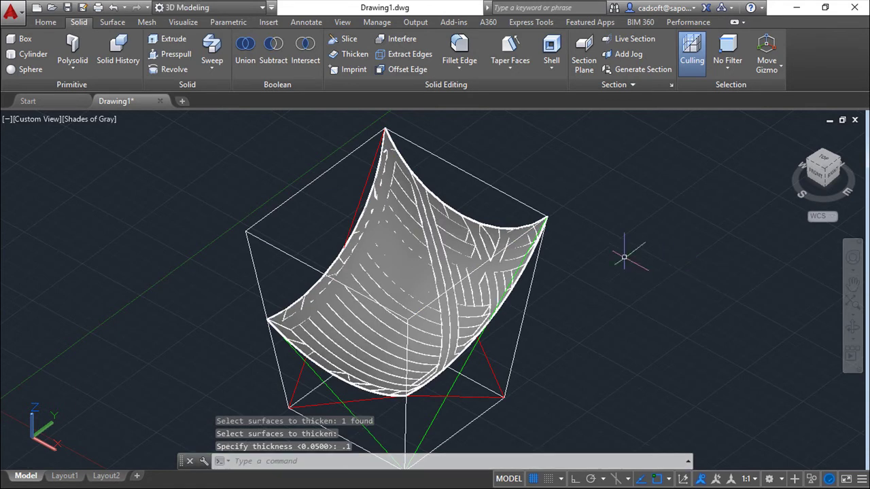
{"action": "scroll", "coordinate": [616, 290], "scroll_direction": "down", "scroll_amount": 2}
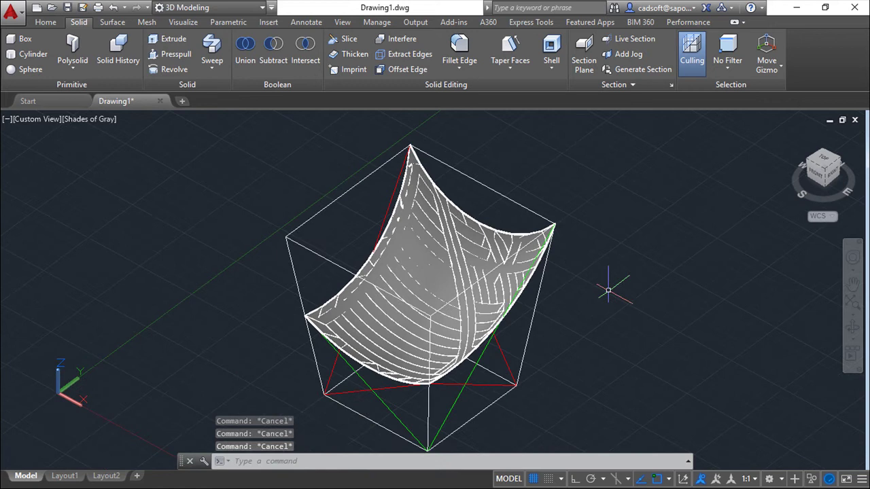
{"action": "left_click", "coordinate": [609, 290]}
{"action": "middle_click_drag", "start_coordinate": [573, 287], "coordinate": [614, 298], "text": "shift"}
{"action": "left_click", "coordinate": [676, 317]}
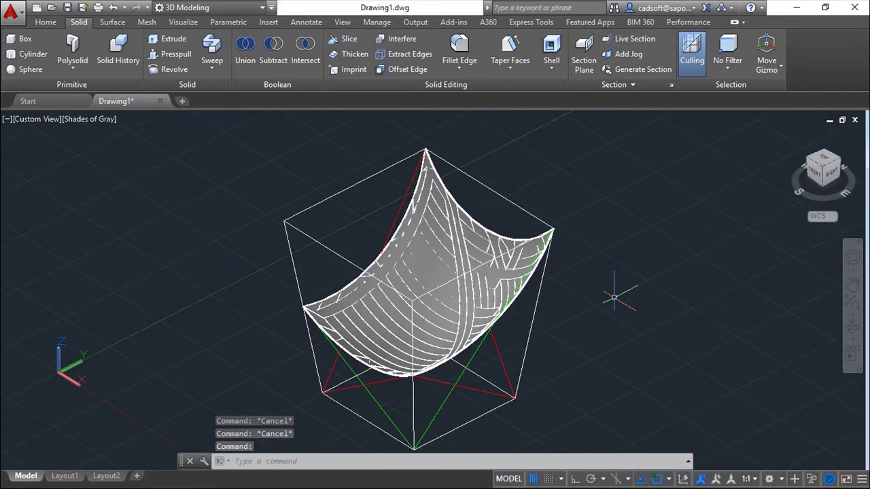
{"action": "middle_click_drag", "start_coordinate": [571, 315], "coordinate": [598, 324], "text": "shift"}
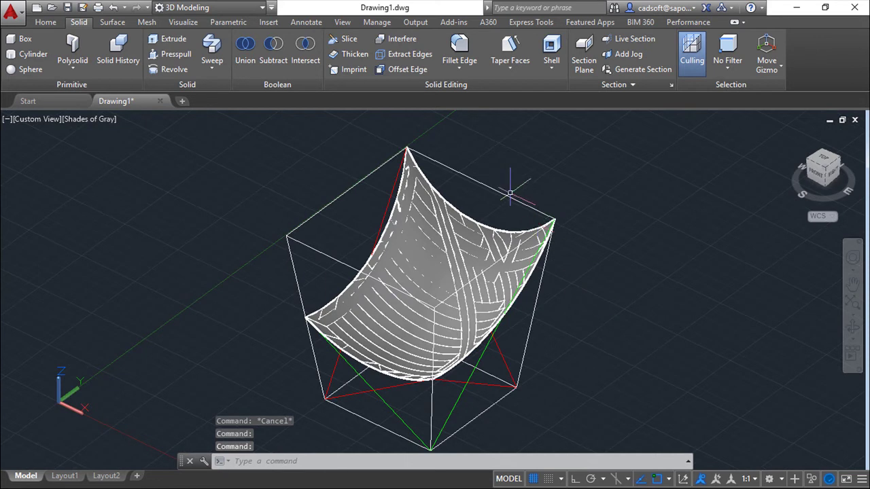
Step: Fillet all corners of the top outline polyline with a radius of 100
{"action": "left_click", "coordinate": [45, 23]}
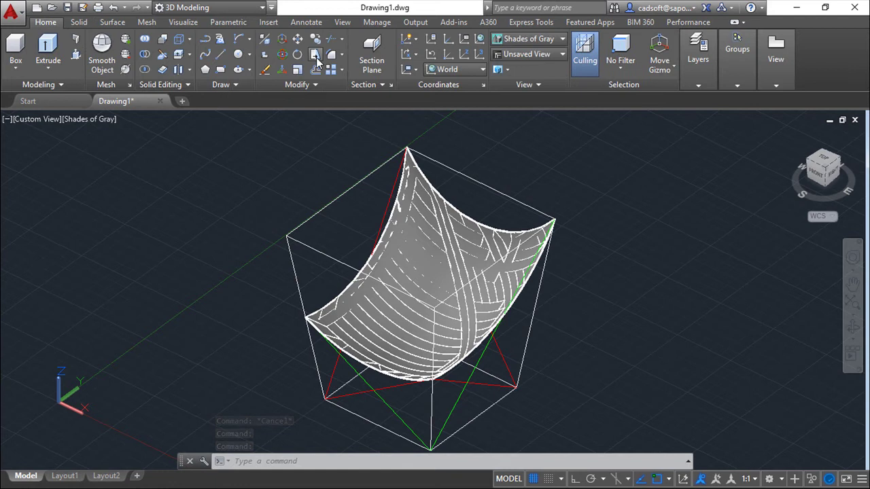
{"action": "left_click", "coordinate": [330, 57]}
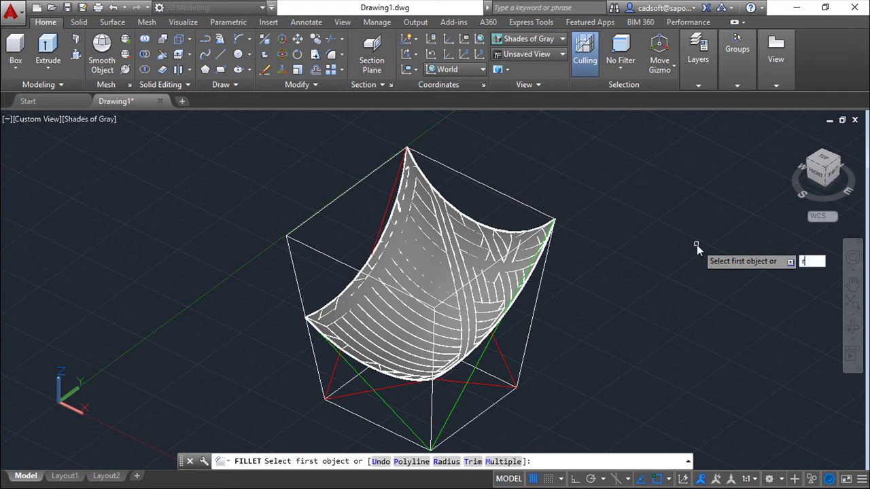
{"action": "type", "text": "r"}
{"action": "key", "text": "Return"}
{"action": "type", "text": "100"}
{"action": "key", "text": "Return"}
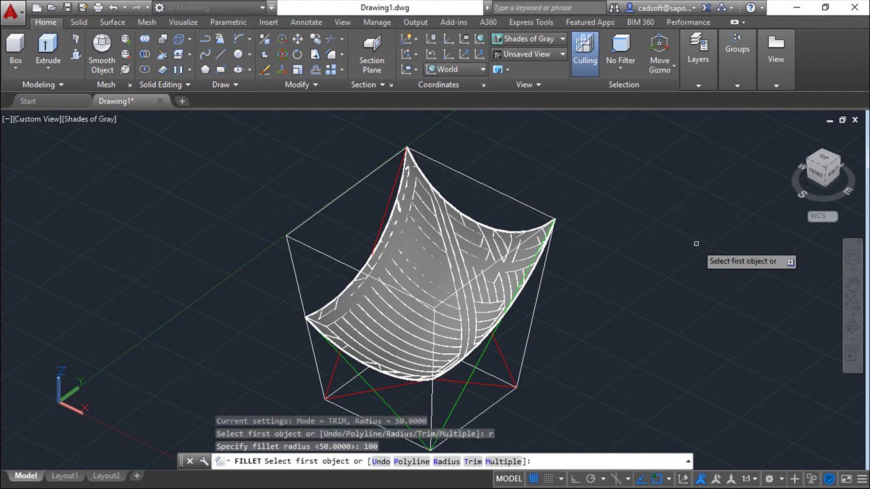
{"action": "left_click", "coordinate": [413, 462]}
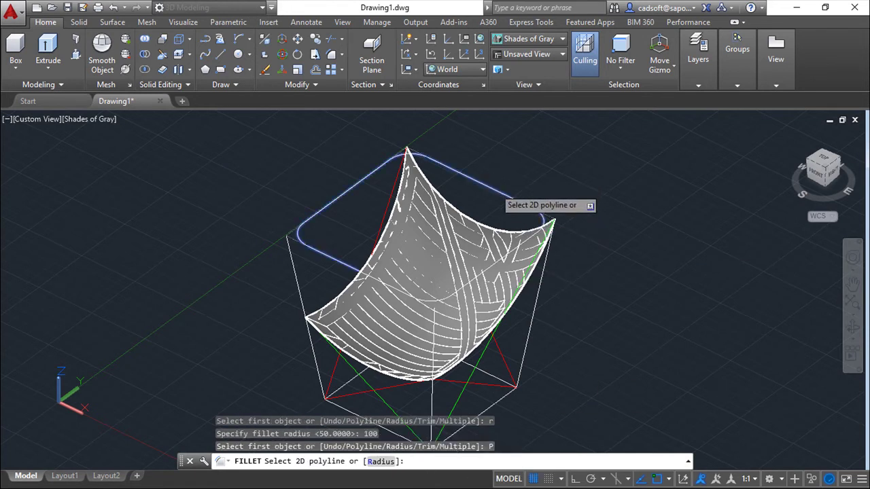
{"action": "left_click", "coordinate": [502, 196]}
Step: Fillet all corners of the bottom outline polyline with the same 100 radius
{"action": "key", "text": "Return"}
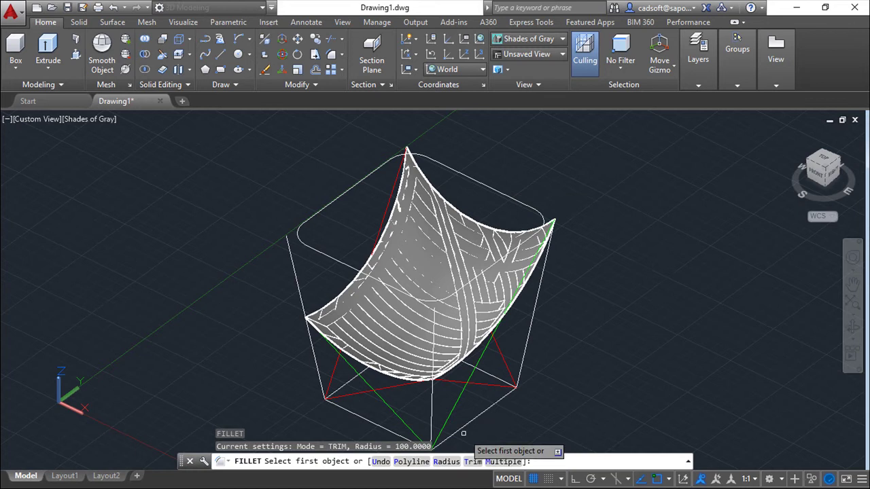
{"action": "left_click", "coordinate": [410, 462]}
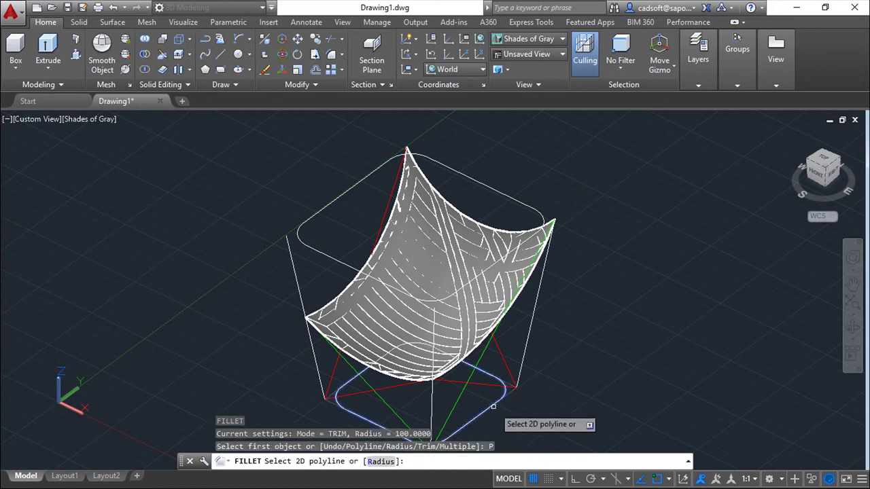
{"action": "left_click", "coordinate": [502, 406]}
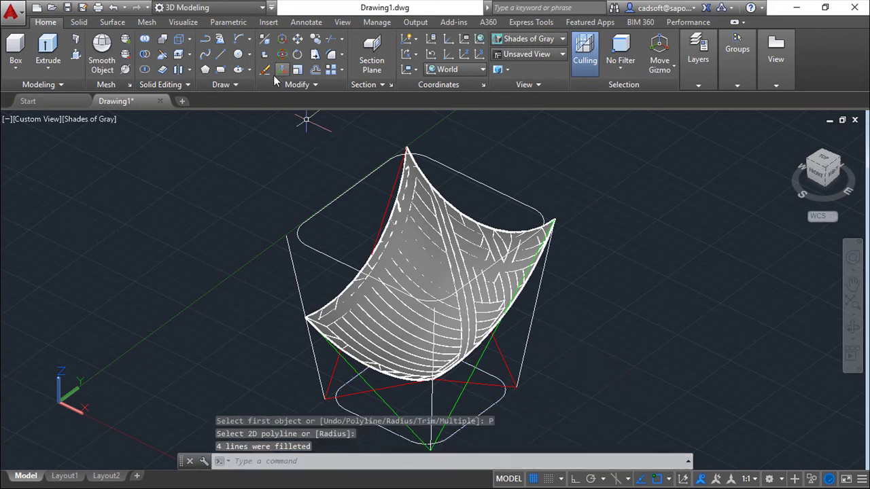
{"action": "type", "text": "e"}
{"action": "key", "text": "Return"}
Step: Erase the box's four vertical edges, orbiting to reach the hidden one
{"action": "left_click", "coordinate": [295, 286]}
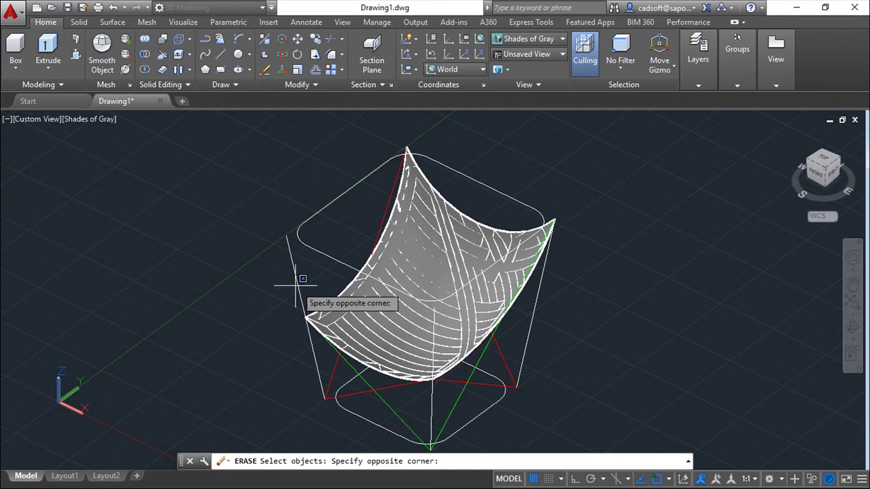
{"action": "left_click", "coordinate": [303, 288]}
{"action": "left_click", "coordinate": [310, 314]}
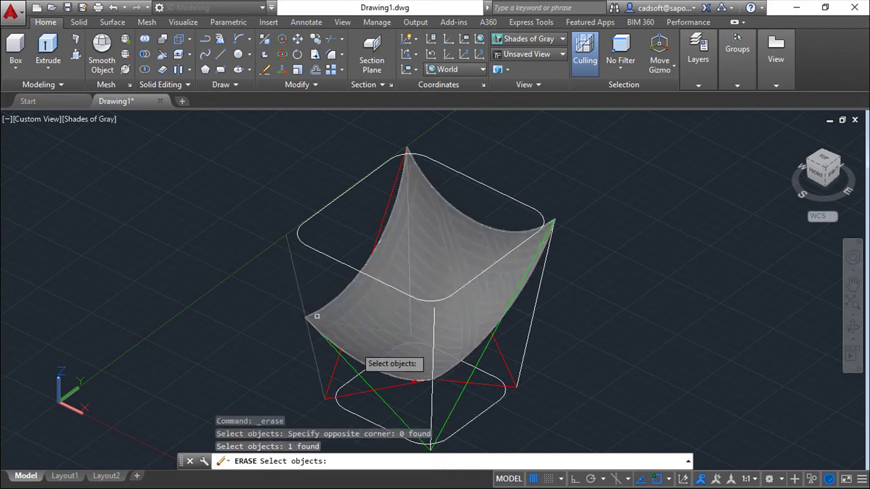
{"action": "left_click", "coordinate": [432, 410]}
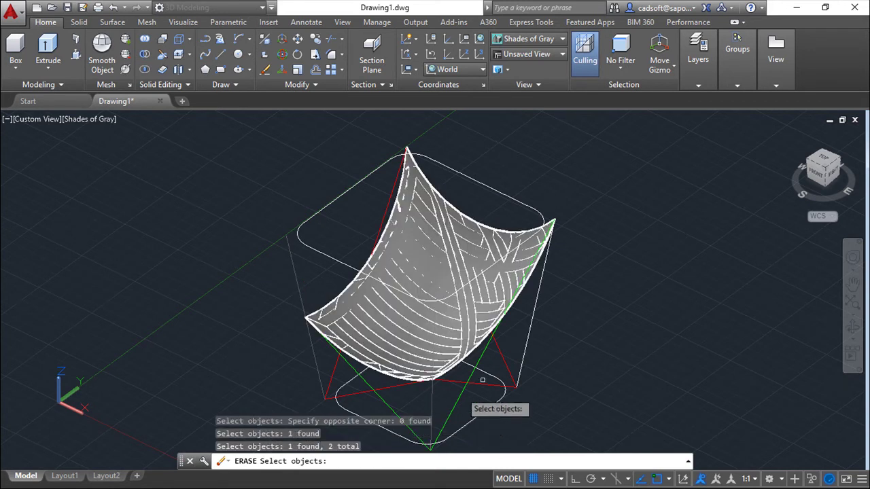
{"action": "left_click", "coordinate": [528, 334]}
{"action": "middle_click_drag", "start_coordinate": [601, 333], "coordinate": [489, 347], "text": "shift"}
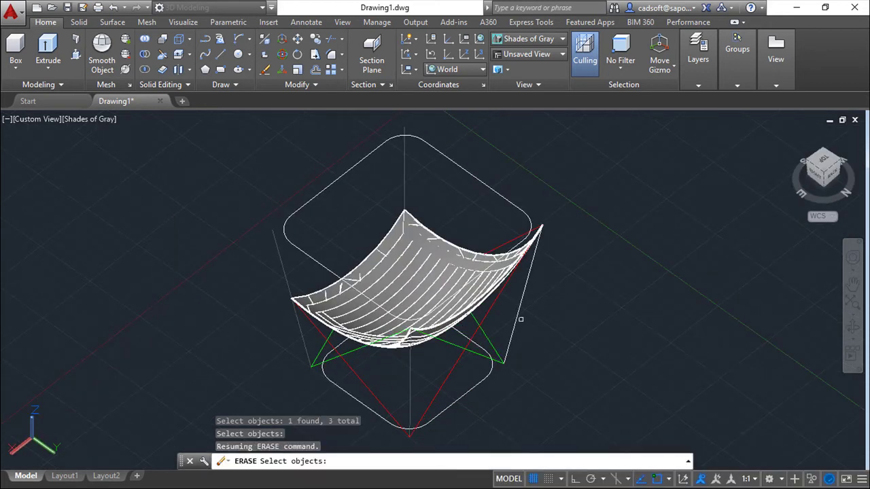
{"action": "left_click", "coordinate": [553, 327]}
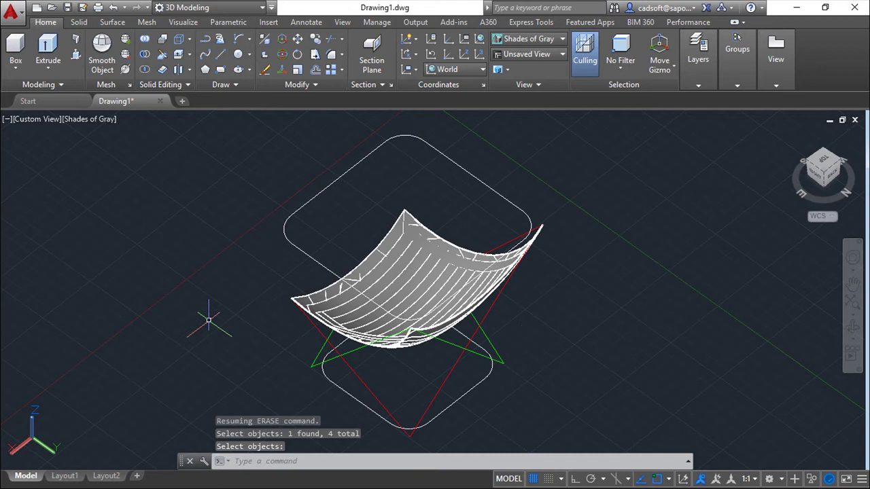
{"action": "middle_click_drag", "start_coordinate": [208, 319], "coordinate": [394, 296], "text": "shift"}
{"action": "key", "text": "Return"}
{"action": "left_click", "coordinate": [78, 23]}
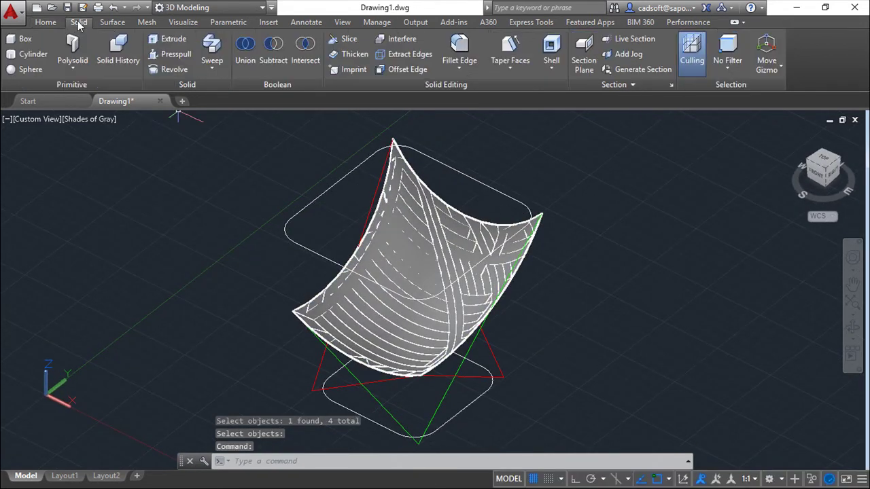
Step: Loft a solid through the top and bottom rounded outlines and orbit to inspect it
{"action": "left_click", "coordinate": [215, 69]}
{"action": "left_click", "coordinate": [218, 116]}
{"action": "left_click", "coordinate": [434, 157]}
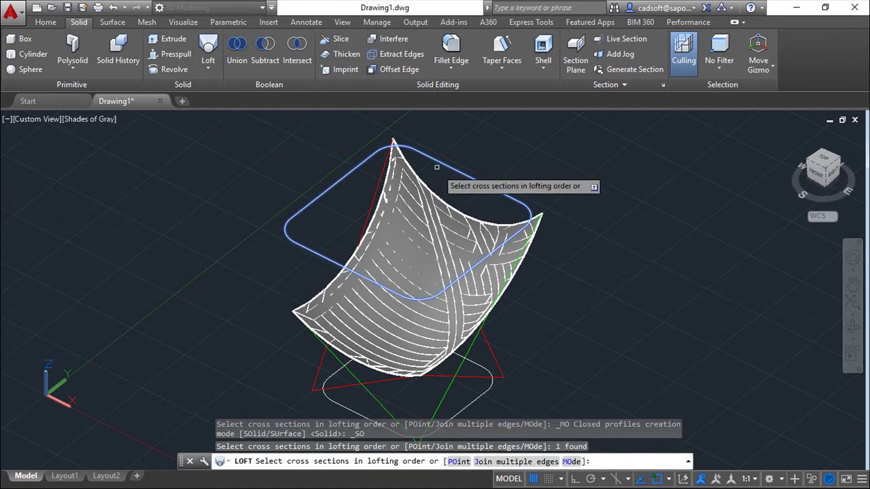
{"action": "left_click", "coordinate": [461, 354]}
{"action": "key", "text": "Return"}
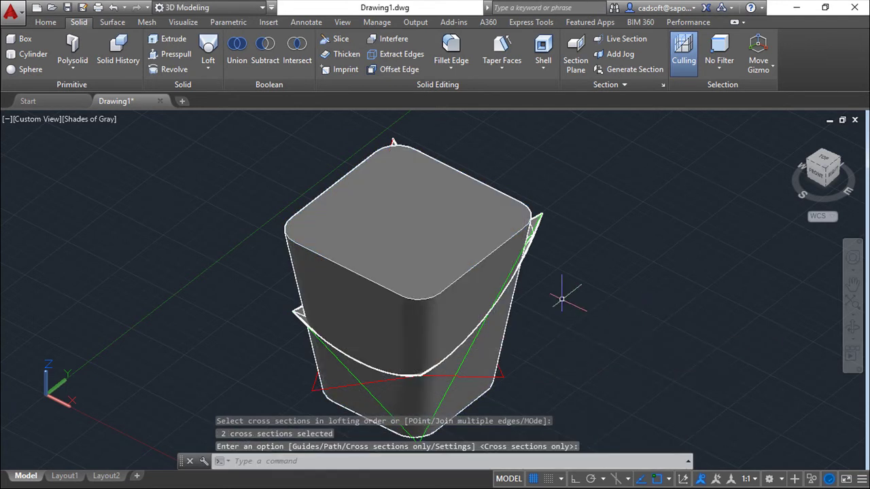
{"action": "middle_click_drag", "start_coordinate": [561, 299], "coordinate": [537, 282], "text": "shift"}
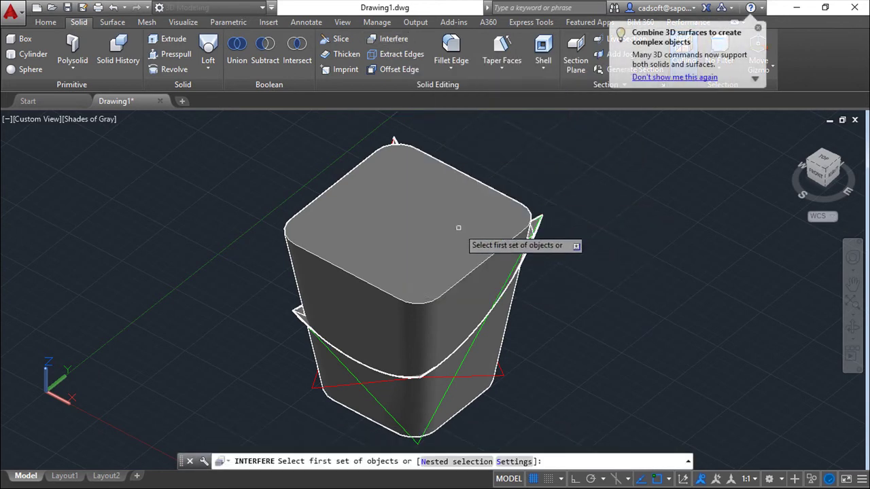
Step: Check interference between the lofted solid and the seat surface, keeping the overlap as a solid
{"action": "left_click", "coordinate": [458, 228]}
{"action": "key", "text": "Return"}
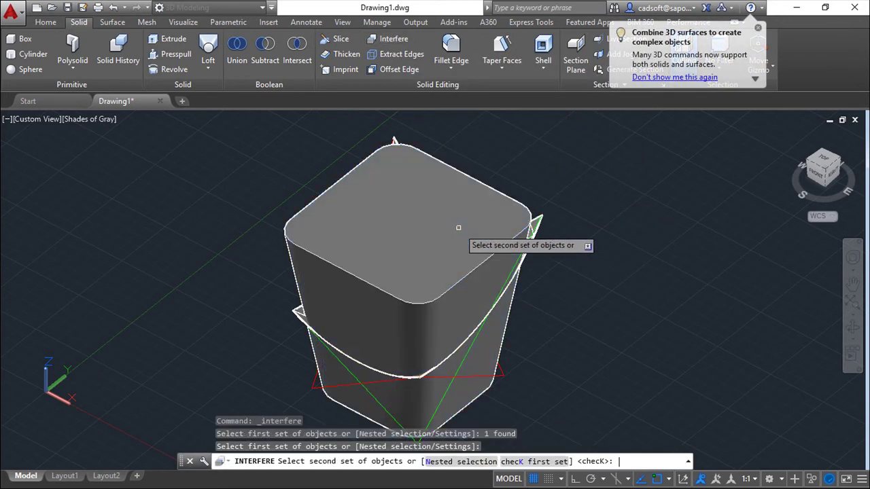
{"action": "left_click", "coordinate": [534, 225]}
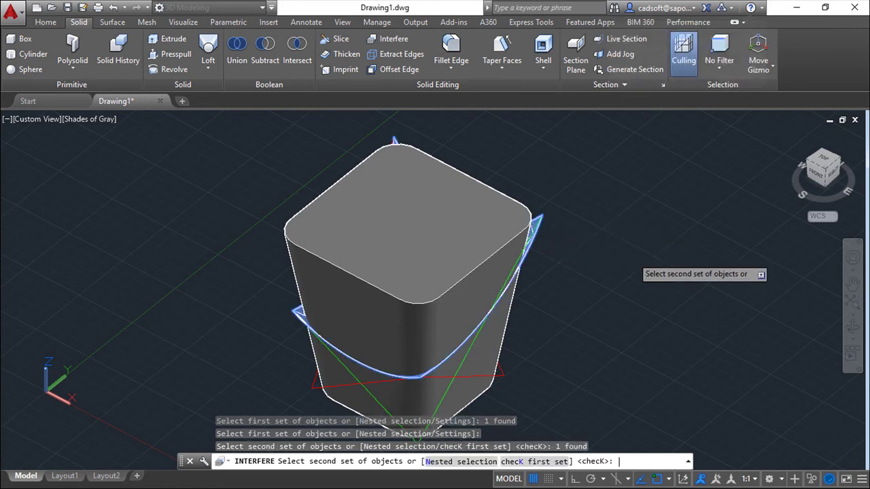
{"action": "key", "text": "Return"}
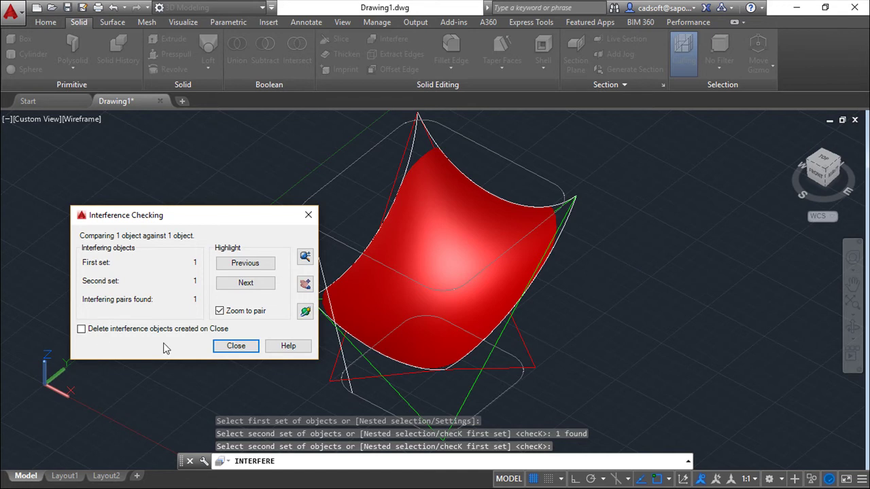
{"action": "left_click", "coordinate": [235, 346]}
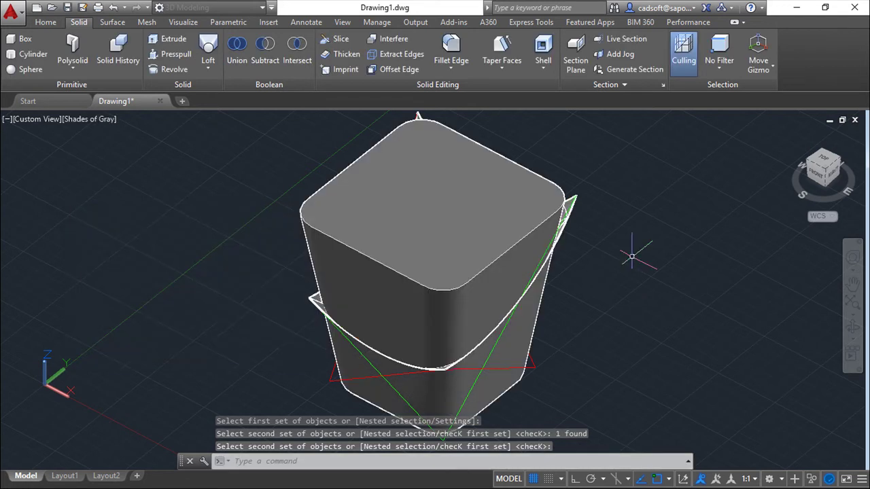
Step: Erase the lofted block and the original outer seat surface, keeping the trimmed seat
{"action": "left_click", "coordinate": [46, 23]}
{"action": "left_click", "coordinate": [266, 70]}
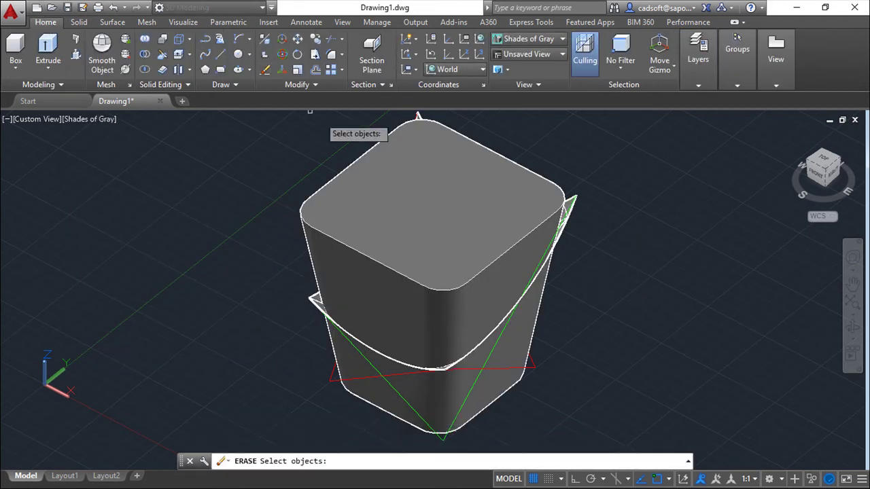
{"action": "left_click", "coordinate": [495, 171]}
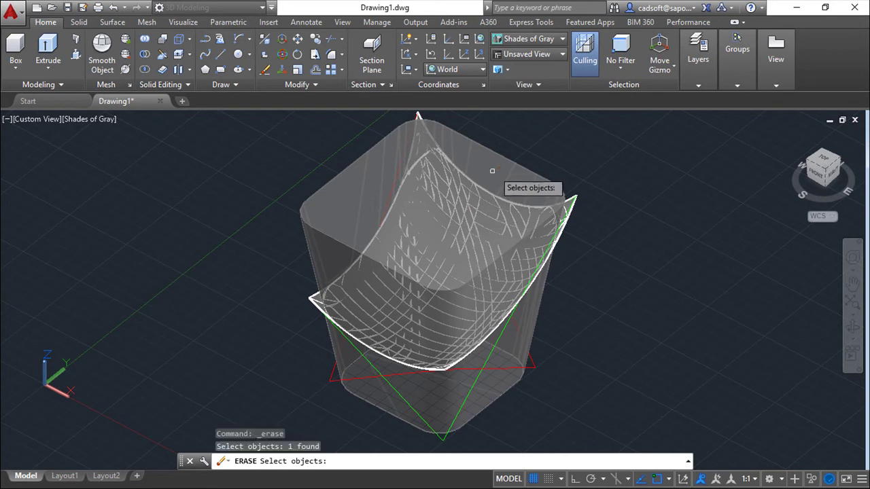
{"action": "key", "text": "Return"}
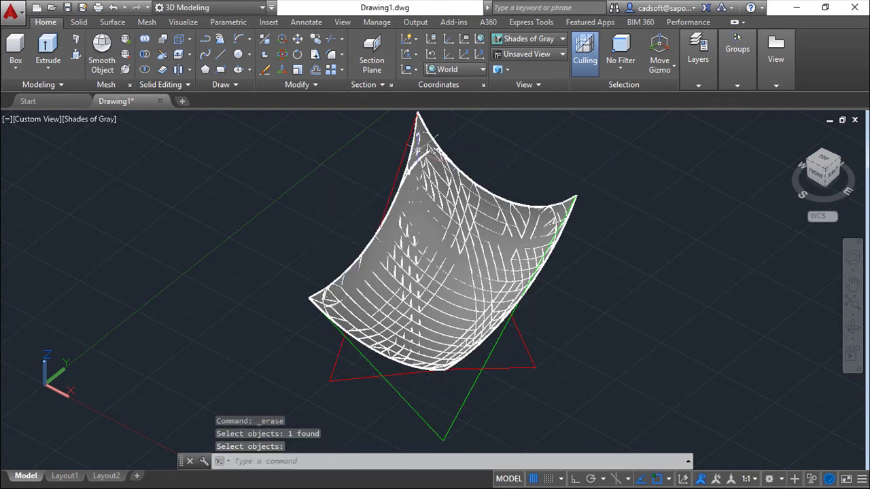
{"action": "left_click", "coordinate": [464, 231]}
{"action": "key", "text": "Return"}
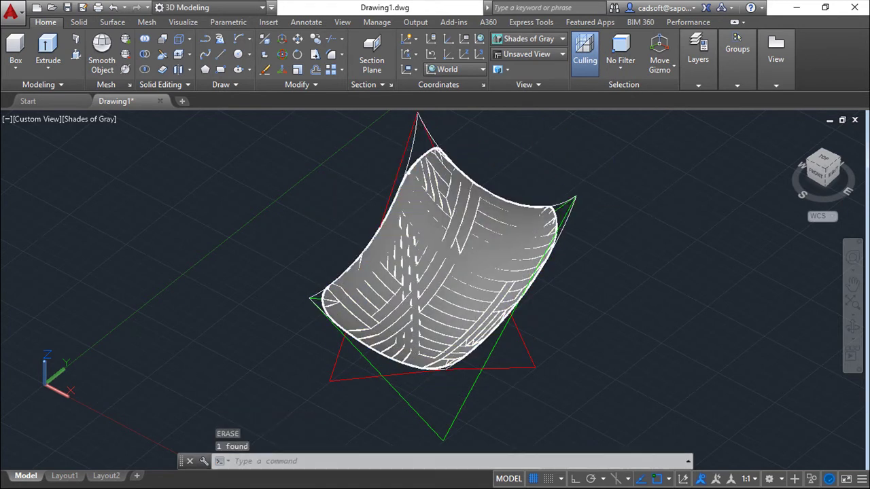
{"action": "mouse_move", "coordinate": [627, 268]}
{"action": "middle_mouse_down", "text": "shift"}
{"action": "mouse_move", "coordinate": [740, 265]}
{"action": "mouse_move", "coordinate": [596, 293]}
{"action": "mouse_move", "coordinate": [596, 259]}
{"action": "mouse_move", "coordinate": [641, 263]}
{"action": "mouse_move", "coordinate": [632, 272]}
{"action": "middle_mouse_up", "text": "shift"}
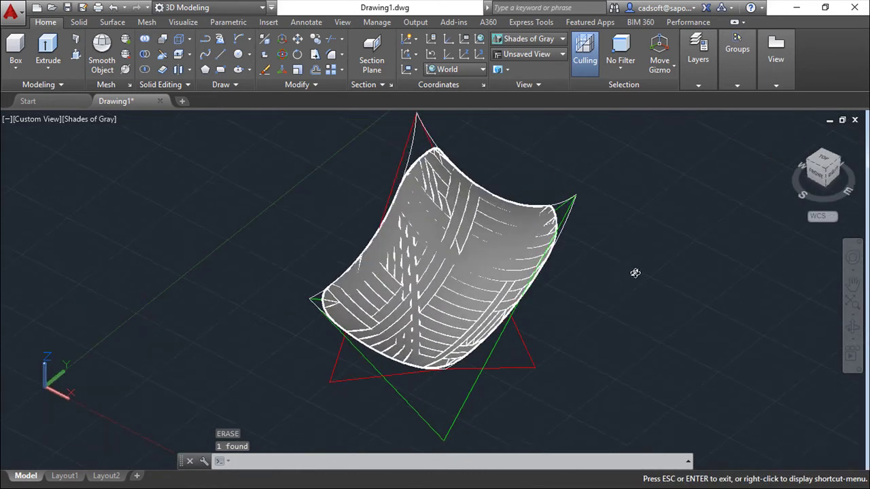
{"action": "scroll", "coordinate": [617, 249], "scroll_direction": "up", "scroll_amount": 3}
{"action": "middle_click_drag", "start_coordinate": [590, 234], "coordinate": [527, 261], "text": "shift"}
{"action": "scroll", "coordinate": [612, 284], "scroll_direction": "down", "scroll_amount": 2}
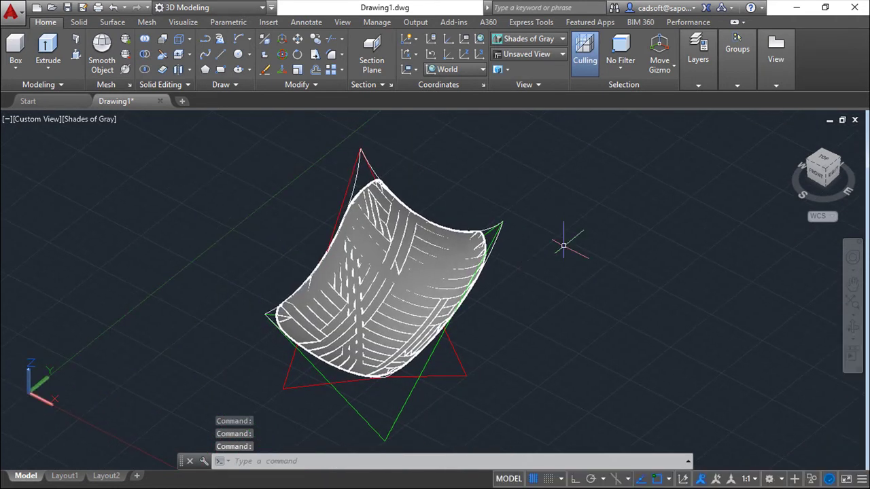
{"action": "scroll", "coordinate": [564, 246], "scroll_direction": "up", "scroll_amount": 2}
{"action": "middle_click_drag", "start_coordinate": [427, 163], "coordinate": [477, 217]}
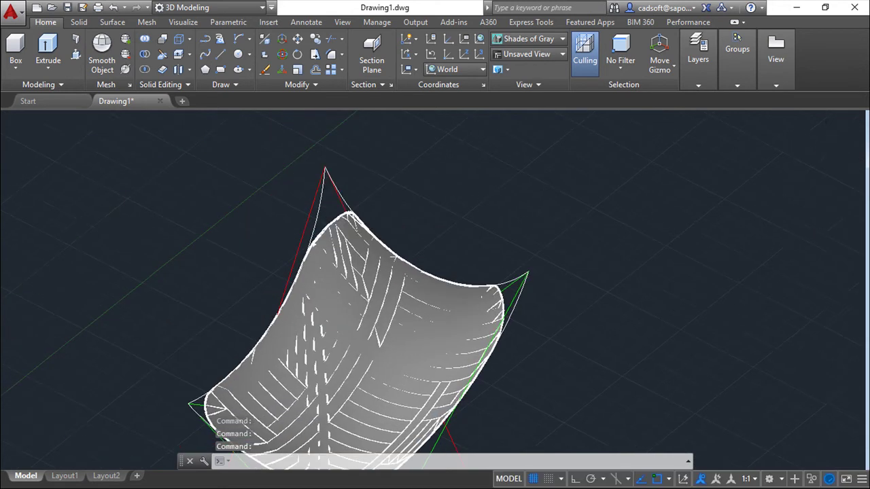
Step: Erase the four leftover curves around the seat's upper and lower ends
{"action": "left_click", "coordinate": [267, 70]}
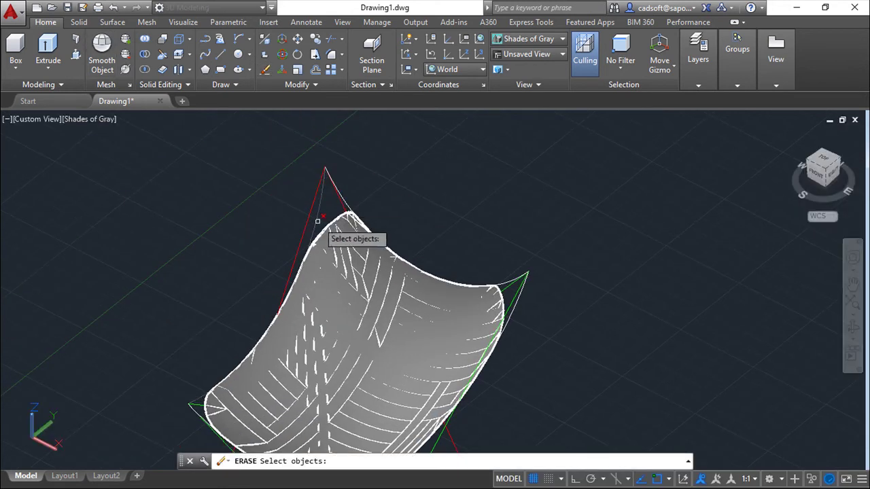
{"action": "left_click", "coordinate": [318, 221]}
{"action": "left_click", "coordinate": [347, 203]}
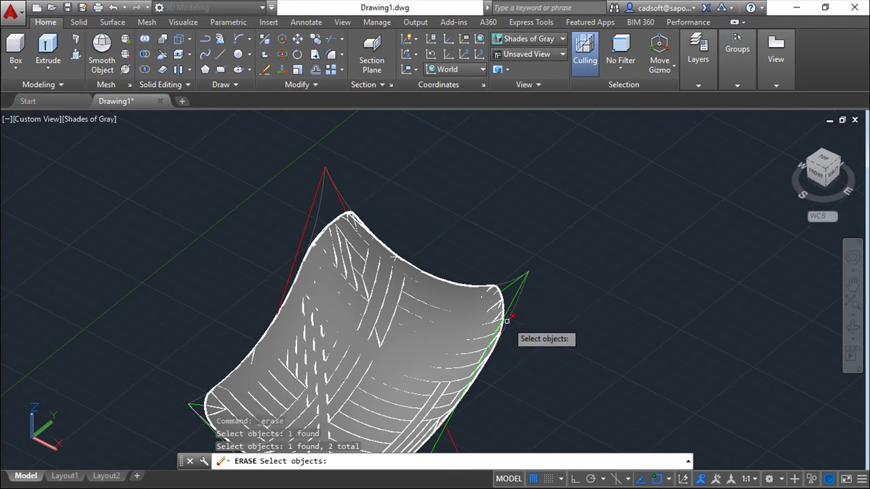
{"action": "left_click", "coordinate": [535, 317]}
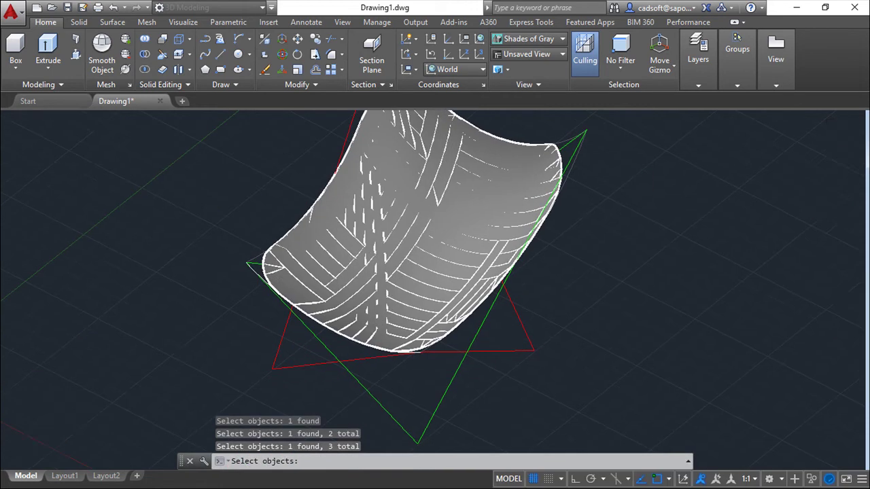
{"action": "middle_click_drag", "start_coordinate": [534, 317], "coordinate": [592, 175]}
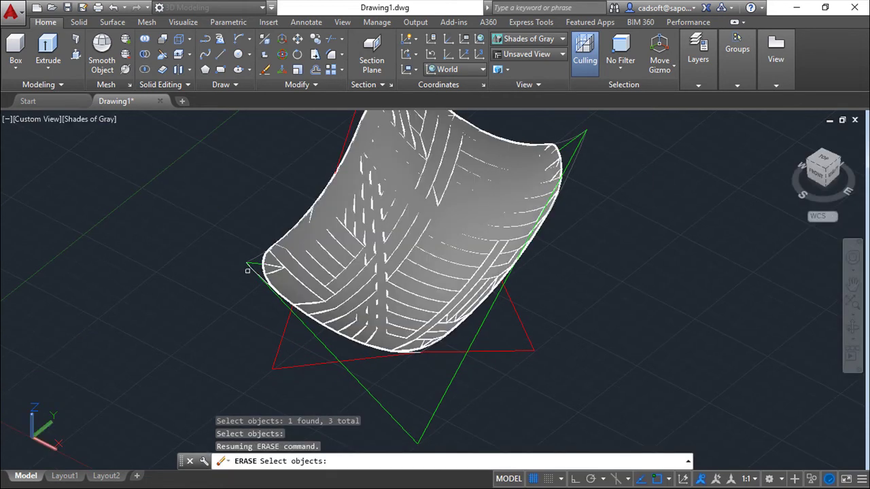
{"action": "left_click", "coordinate": [251, 270]}
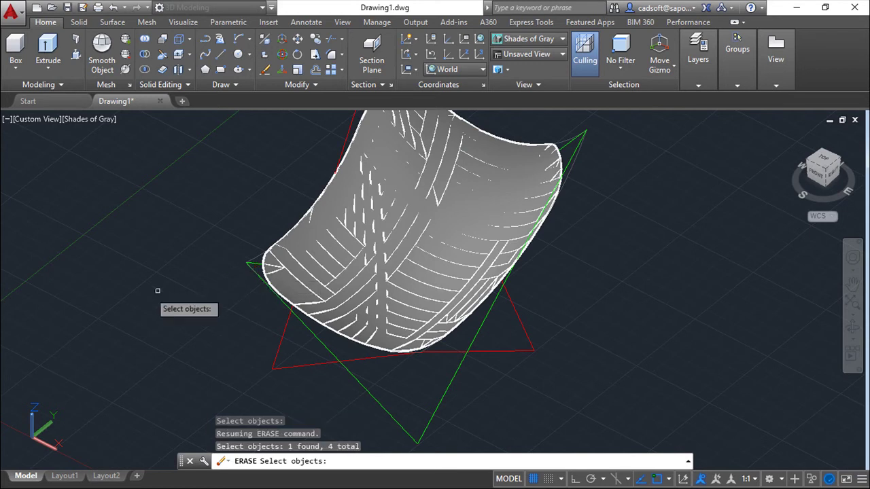
{"action": "key", "text": "Return"}
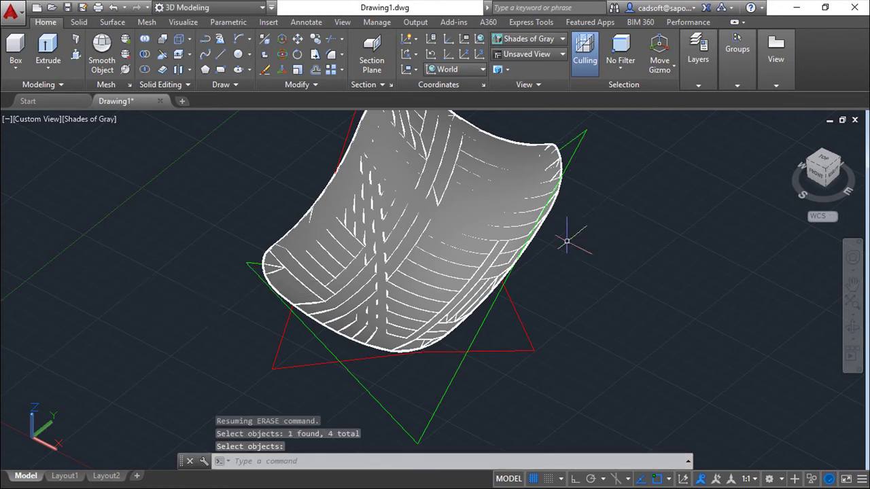
{"action": "scroll", "coordinate": [551, 321], "scroll_direction": "down", "scroll_amount": 3}
{"action": "key", "text": "Return"}
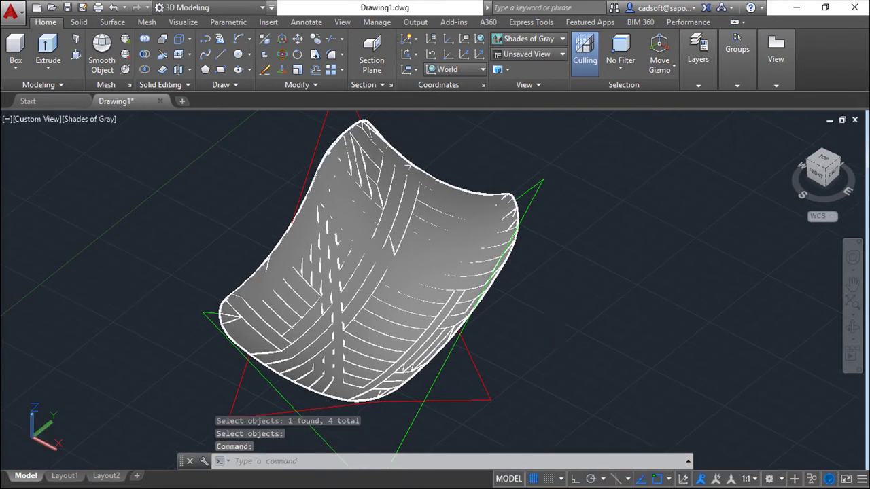
{"action": "scroll", "coordinate": [545, 314], "scroll_direction": "down", "scroll_amount": 2}
{"action": "middle_click_drag", "start_coordinate": [549, 317], "coordinate": [576, 323], "text": "shift"}
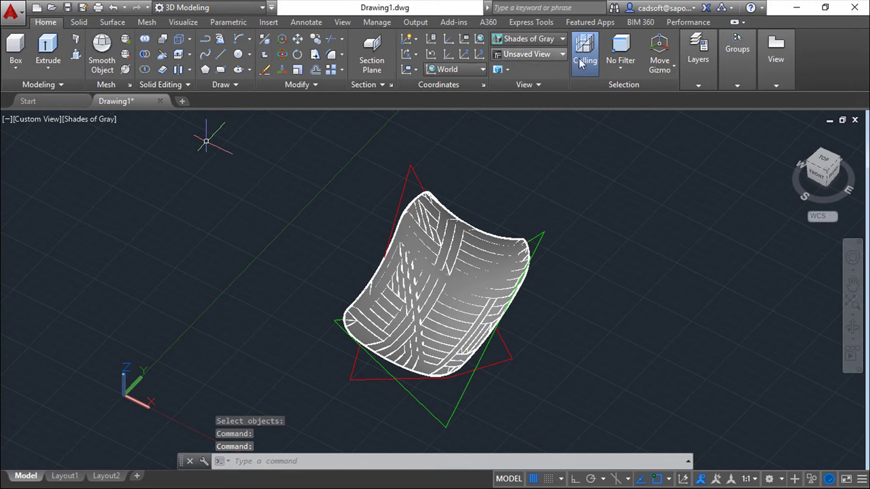
Step: Create a new layer named Layer1 in the Layer Properties Manager
{"action": "left_click", "coordinate": [713, 86]}
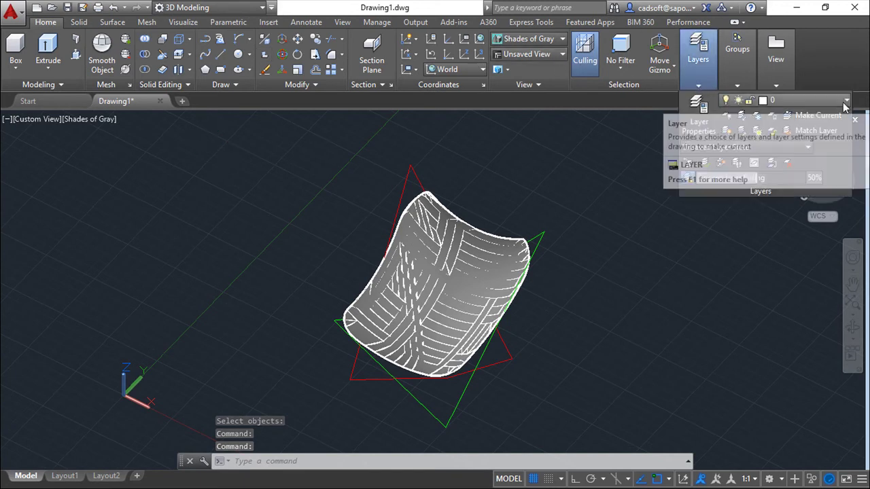
{"action": "left_click", "coordinate": [719, 68]}
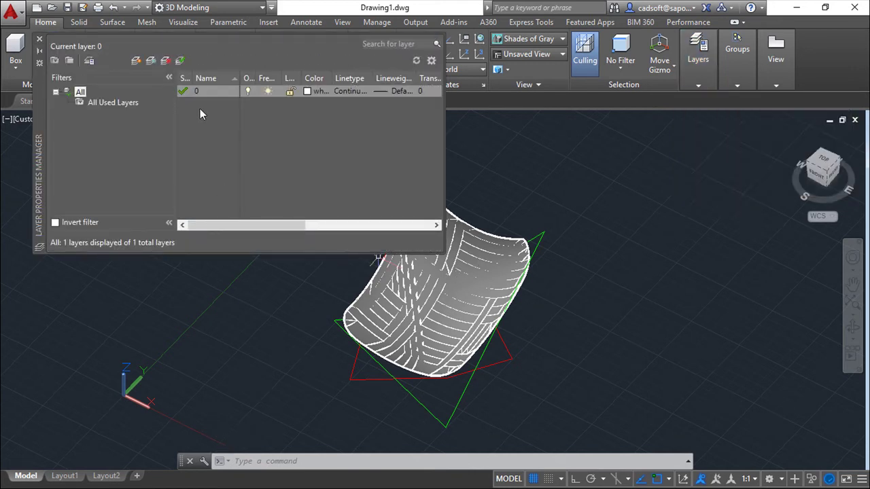
{"action": "right_click", "coordinate": [200, 113]}
{"action": "left_click", "coordinate": [242, 161]}
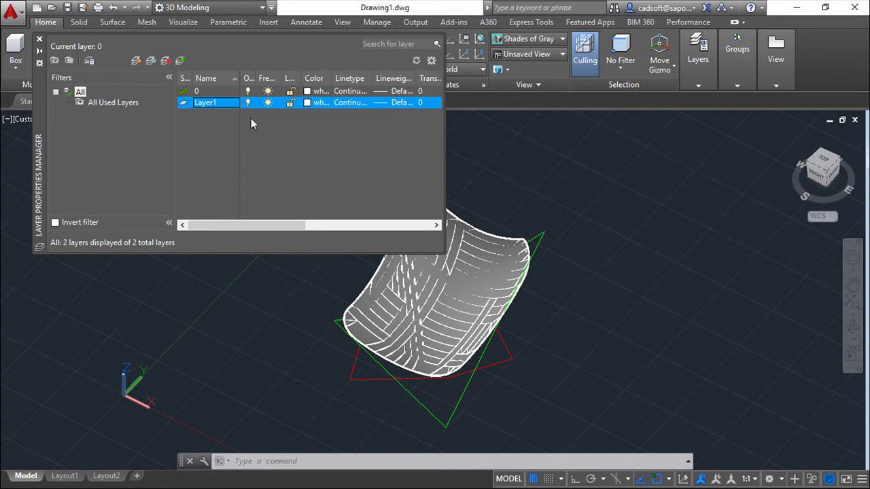
{"action": "left_click", "coordinate": [39, 40]}
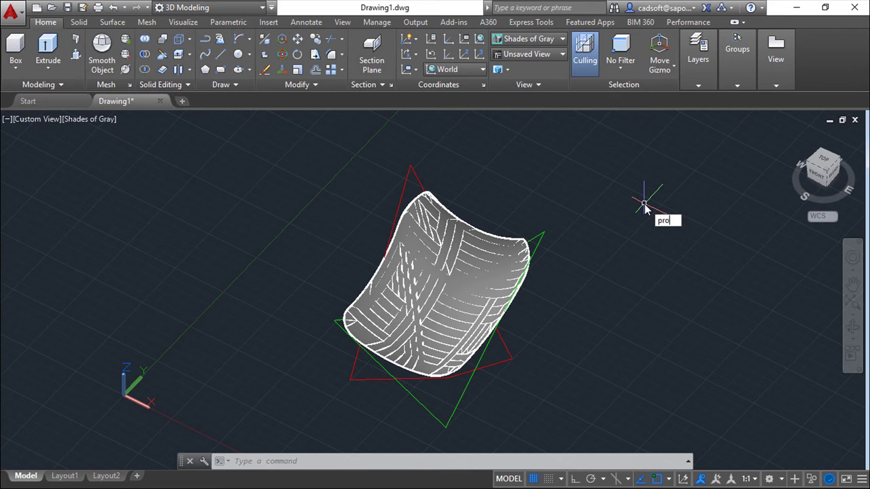
Step: Move the trimmed seat onto Layer1 through the Properties palette
{"action": "key", "text": "Return"}
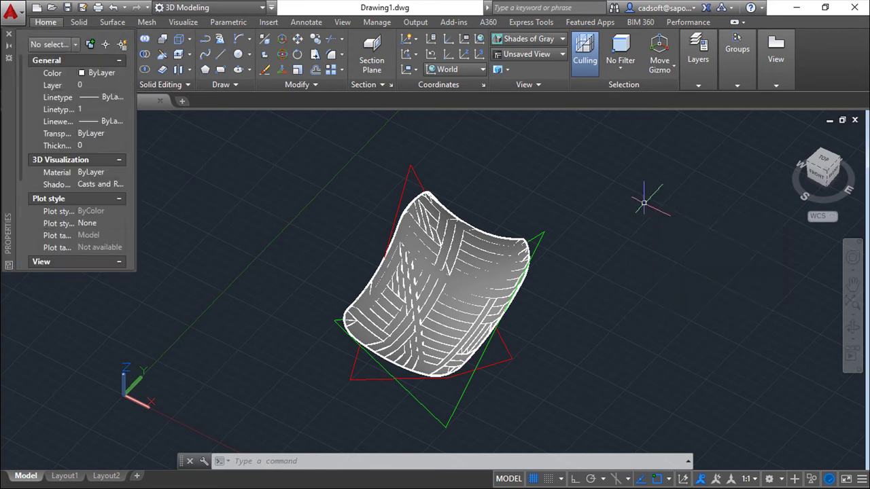
{"action": "left_click", "coordinate": [469, 282]}
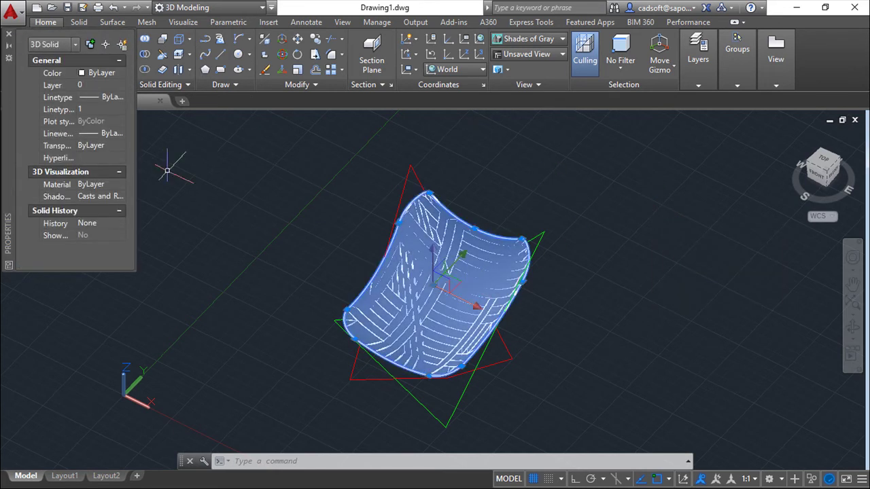
{"action": "left_click", "coordinate": [96, 86]}
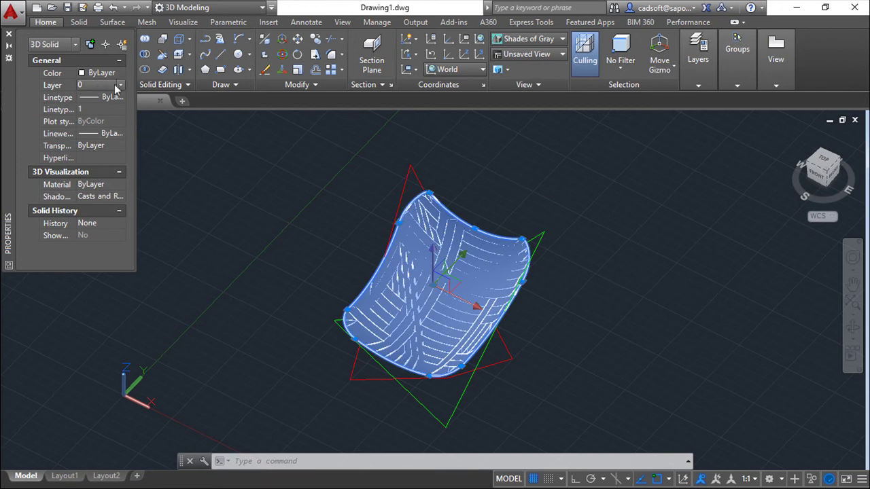
{"action": "left_click", "coordinate": [102, 108]}
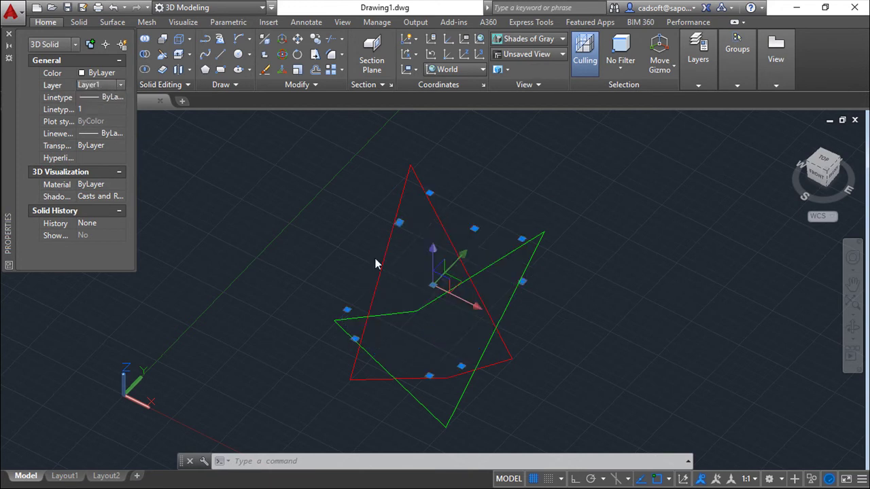
{"action": "key", "text": "Return"}
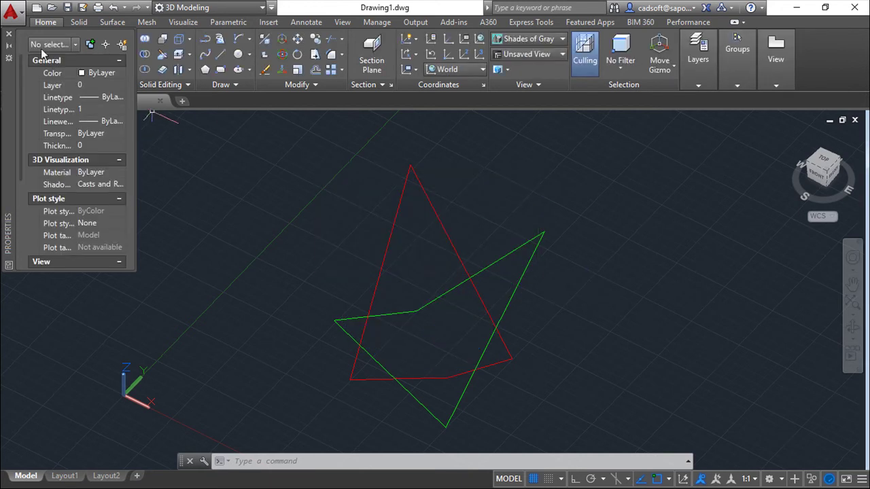
Step: Explode the red and green triangular polylines into separate lines using a crossing window
{"action": "left_click", "coordinate": [8, 34]}
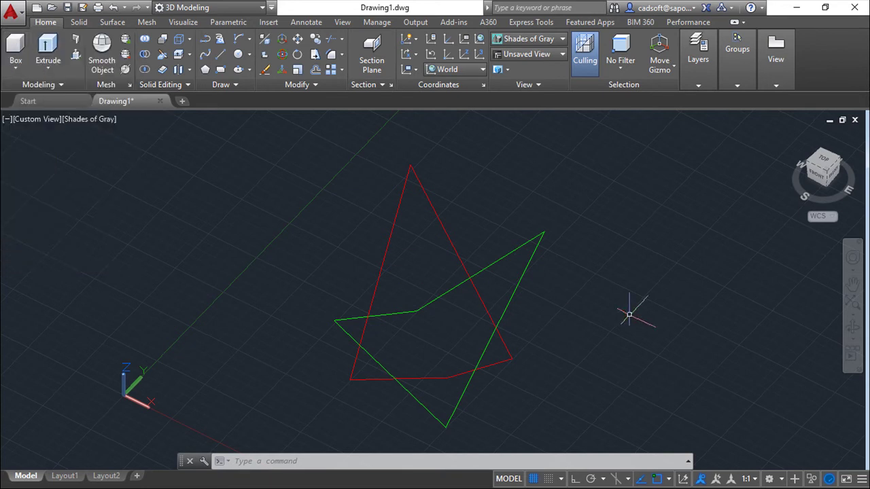
{"action": "middle_click_drag", "start_coordinate": [630, 315], "coordinate": [652, 289], "text": "shift"}
{"action": "scroll", "coordinate": [535, 287], "scroll_direction": "up", "scroll_amount": 2}
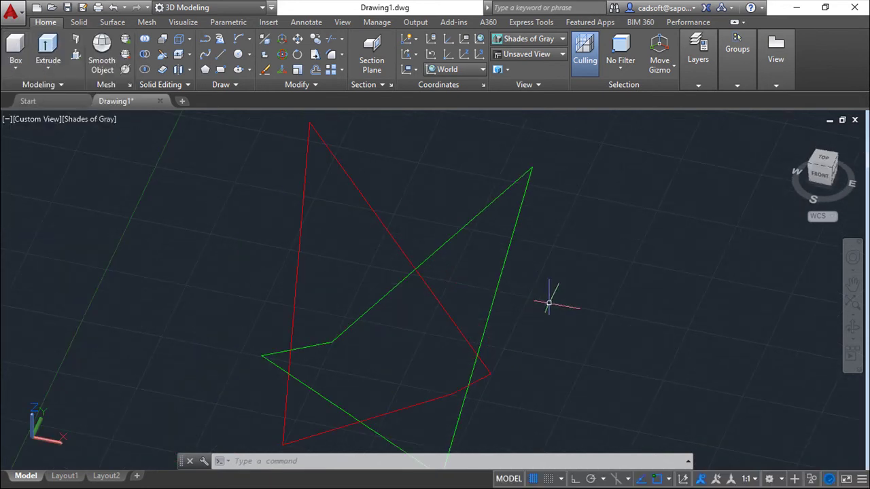
{"action": "scroll", "coordinate": [550, 303], "scroll_direction": "down", "scroll_amount": 2}
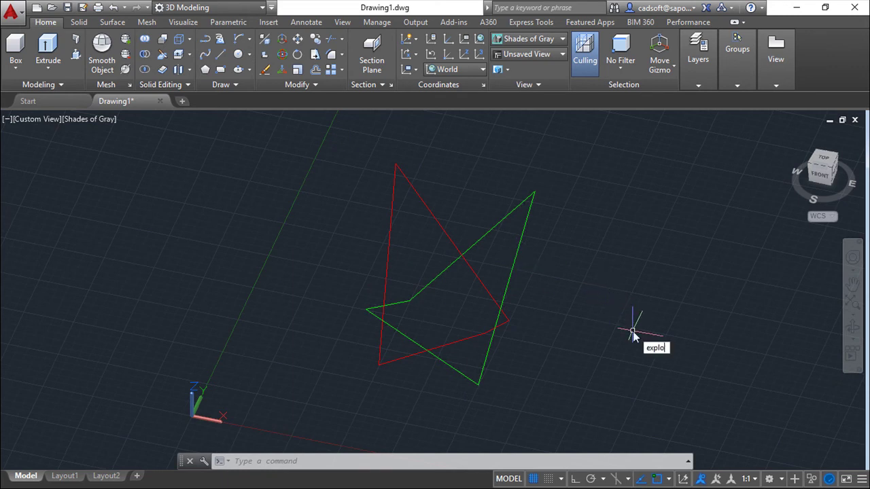
{"action": "type", "text": "x"}
{"action": "key", "text": "Return"}
{"action": "left_click", "coordinate": [552, 387]}
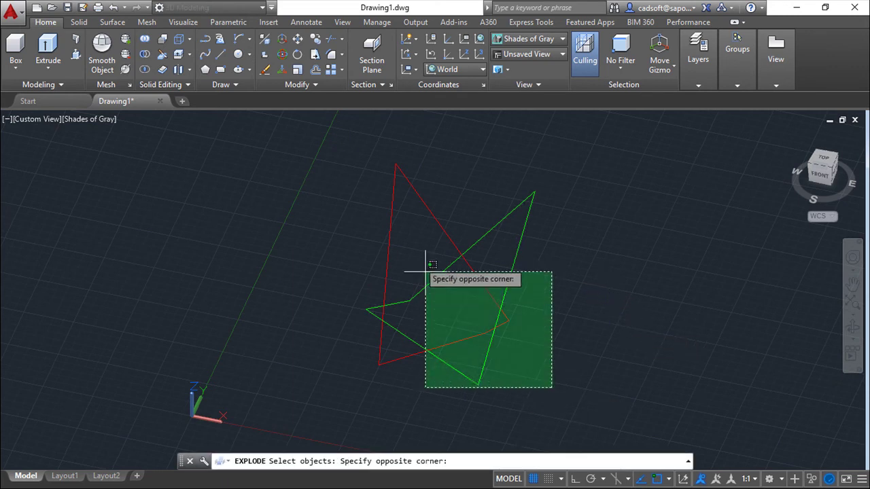
{"action": "left_click", "coordinate": [358, 207]}
{"action": "key", "text": "Return"}
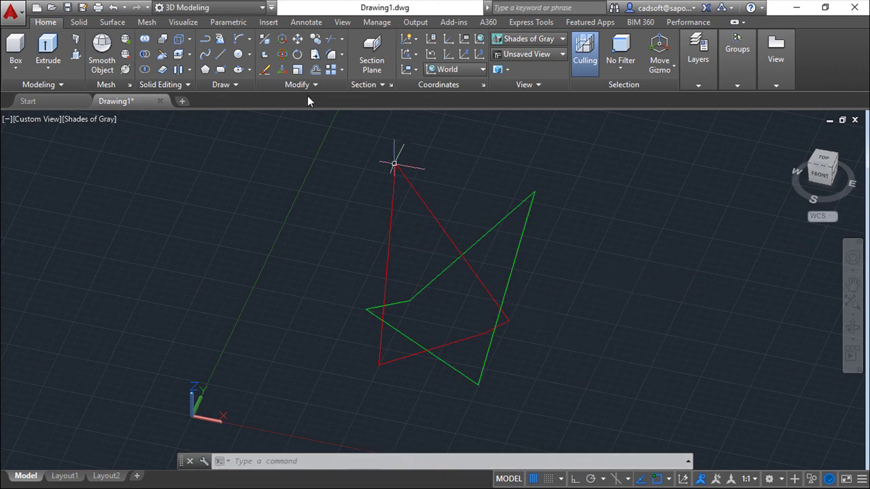
Step: Fillet all three corners of the green triangle
{"action": "left_click", "coordinate": [331, 57]}
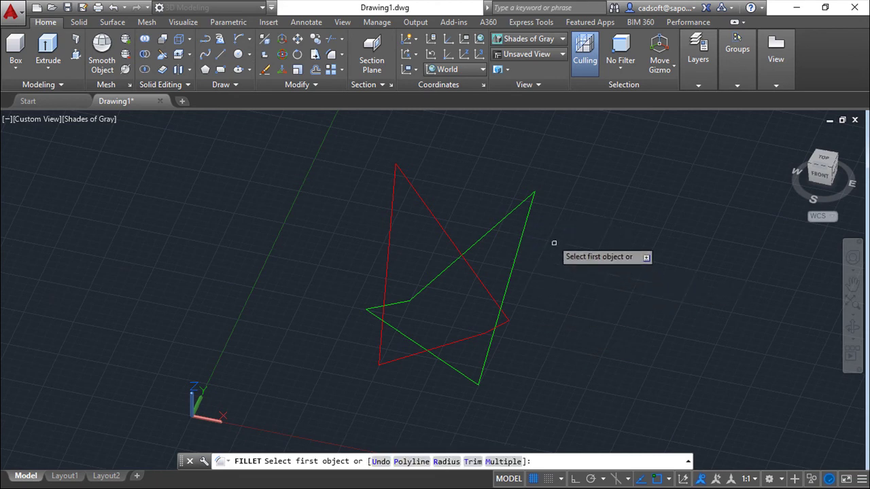
{"action": "left_click", "coordinate": [530, 219]}
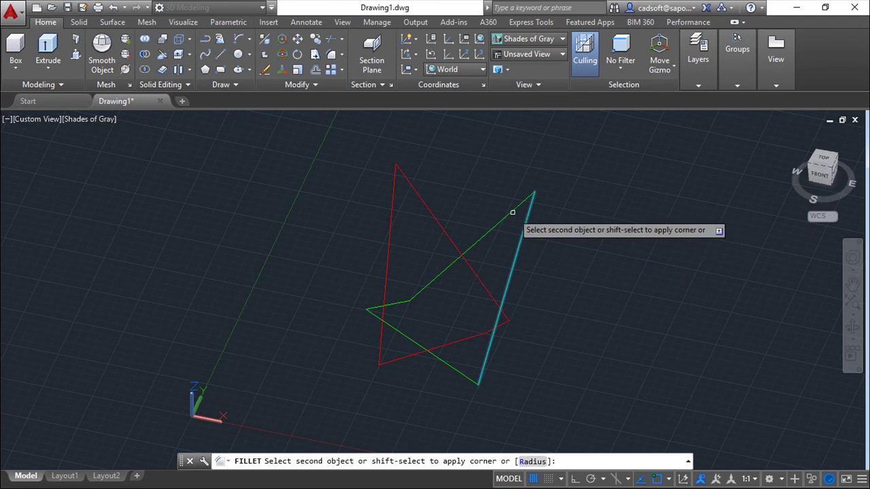
{"action": "left_click", "coordinate": [514, 209]}
{"action": "key", "text": "space"}
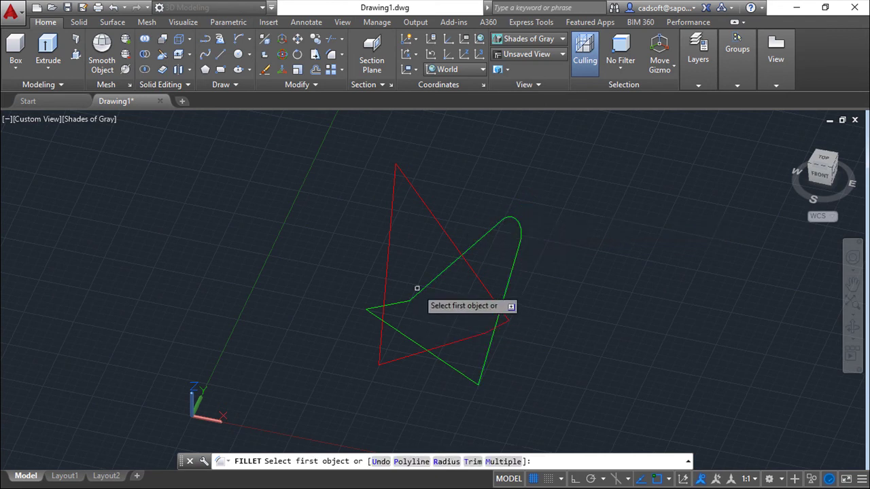
{"action": "left_click", "coordinate": [399, 303]}
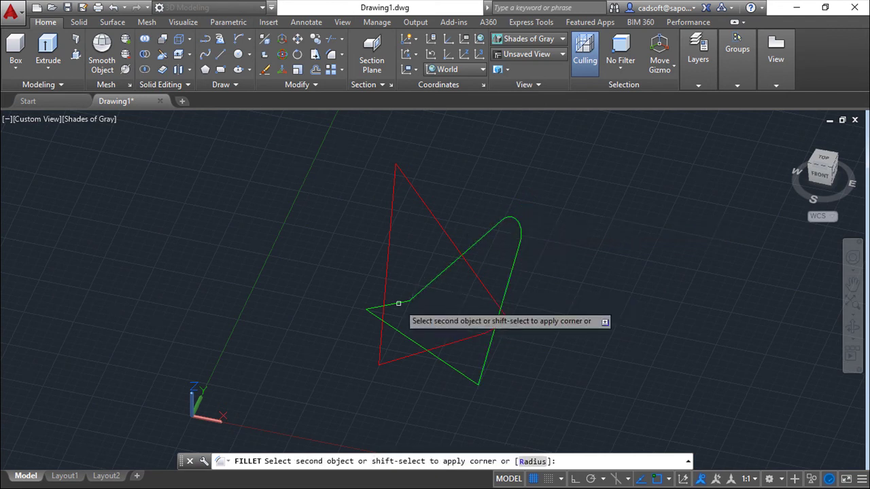
{"action": "left_click", "coordinate": [381, 305]}
{"action": "key", "text": "space"}
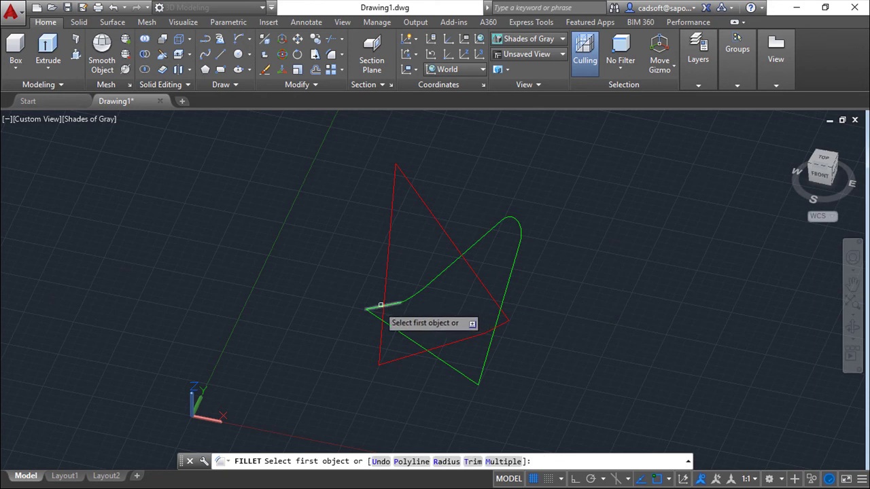
{"action": "left_click", "coordinate": [375, 306]}
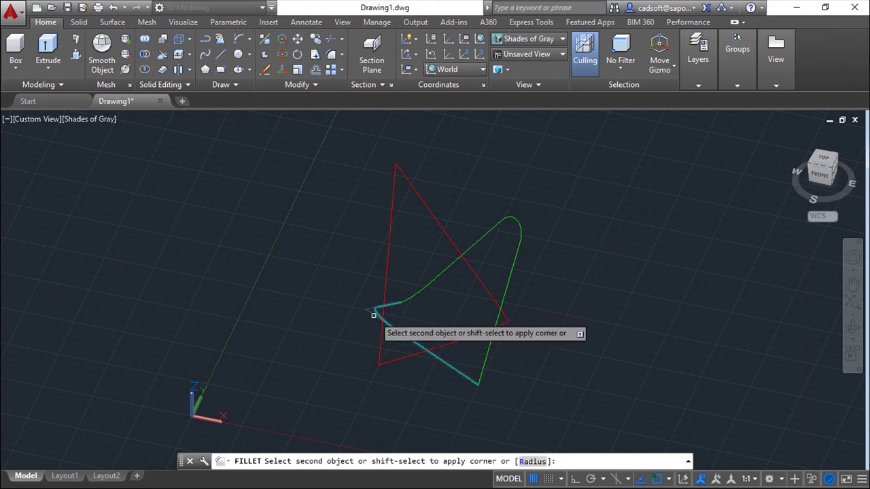
{"action": "left_click", "coordinate": [373, 315]}
{"action": "key", "text": "space"}
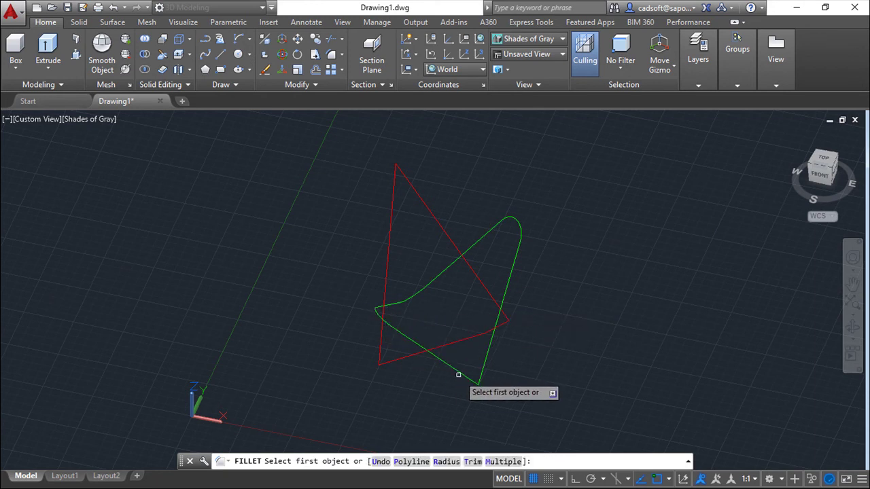
{"action": "left_click", "coordinate": [459, 375]}
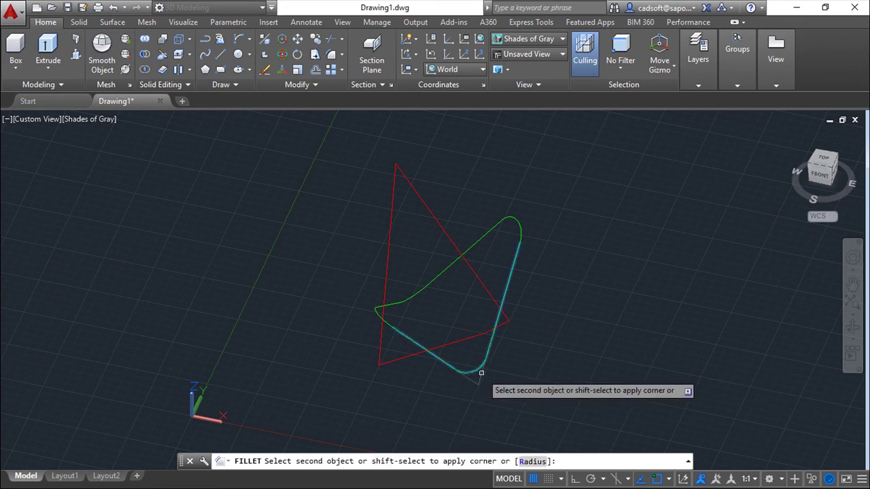
{"action": "left_click", "coordinate": [482, 372]}
{"action": "key", "text": "space"}
Step: Fillet every corner of the red triangle, orbiting to reach each edge
{"action": "middle_click_drag", "start_coordinate": [636, 339], "coordinate": [492, 345], "text": "shift"}
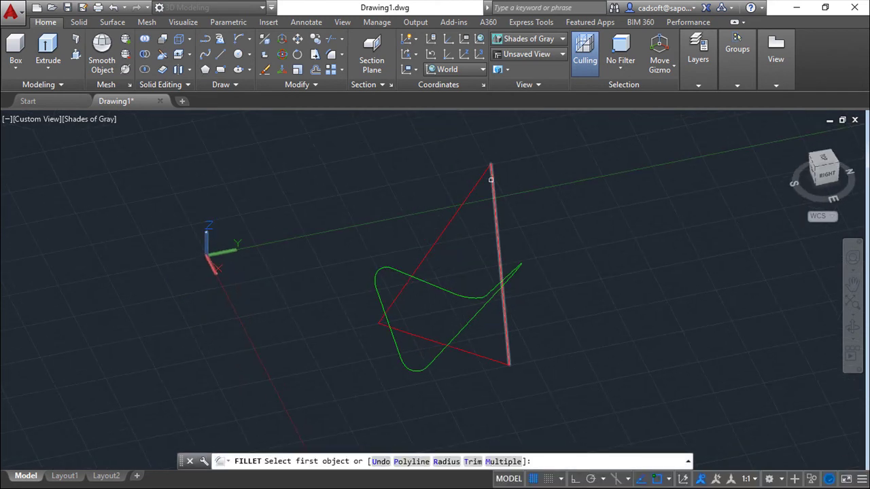
{"action": "left_click", "coordinate": [490, 179]}
{"action": "left_click", "coordinate": [474, 185]}
{"action": "key", "text": "space"}
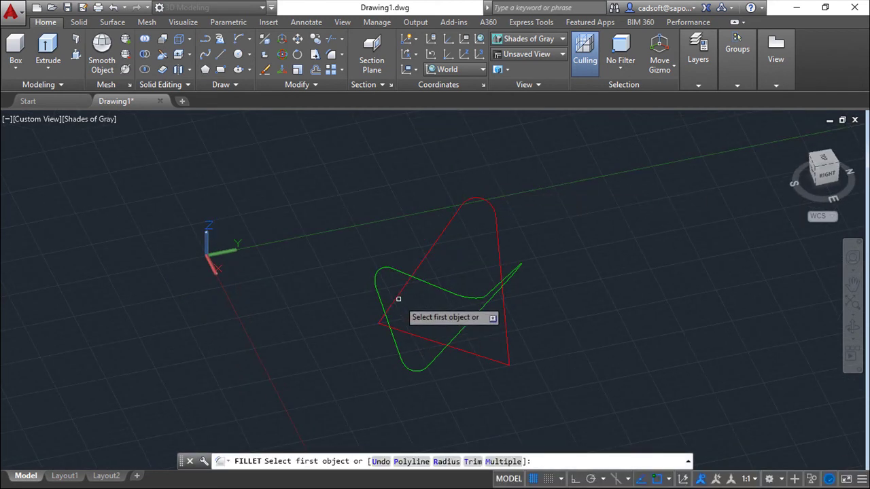
{"action": "left_click", "coordinate": [393, 293]}
{"action": "left_click", "coordinate": [400, 330]}
{"action": "key", "text": "space"}
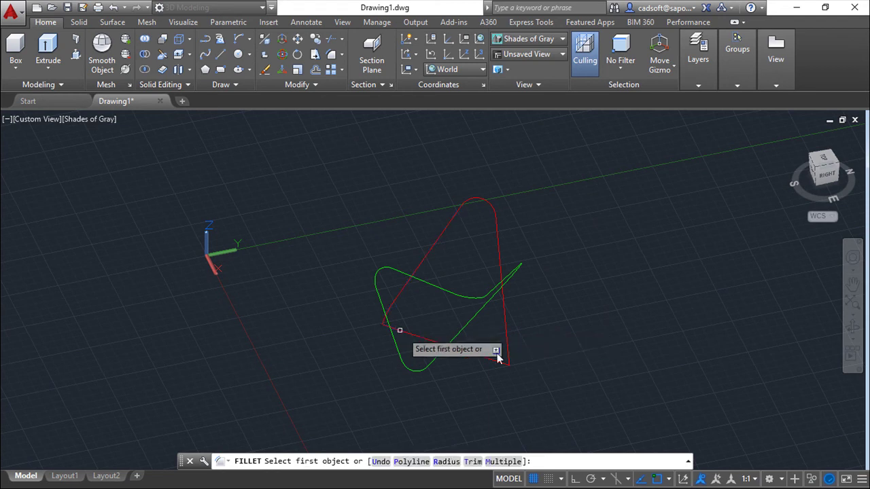
{"action": "middle_click_drag", "start_coordinate": [592, 343], "coordinate": [418, 360], "text": "shift"}
{"action": "left_click", "coordinate": [401, 364]}
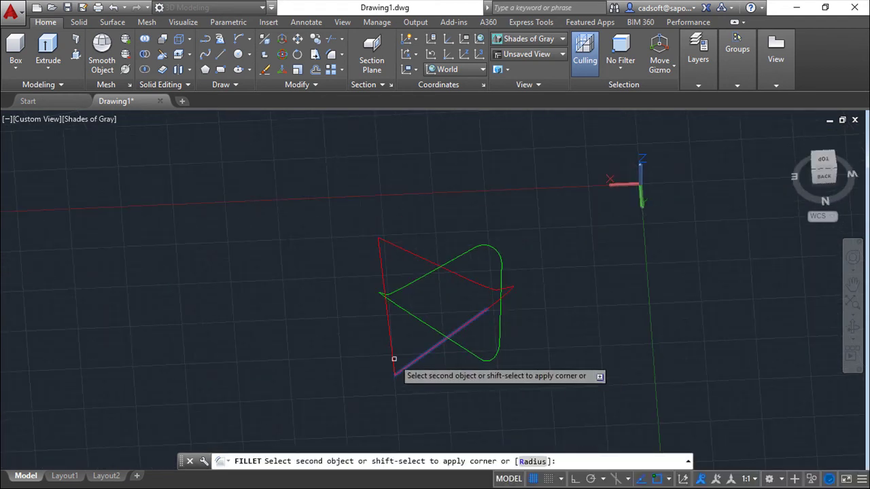
{"action": "left_click", "coordinate": [394, 359]}
{"action": "left_click", "coordinate": [392, 245]}
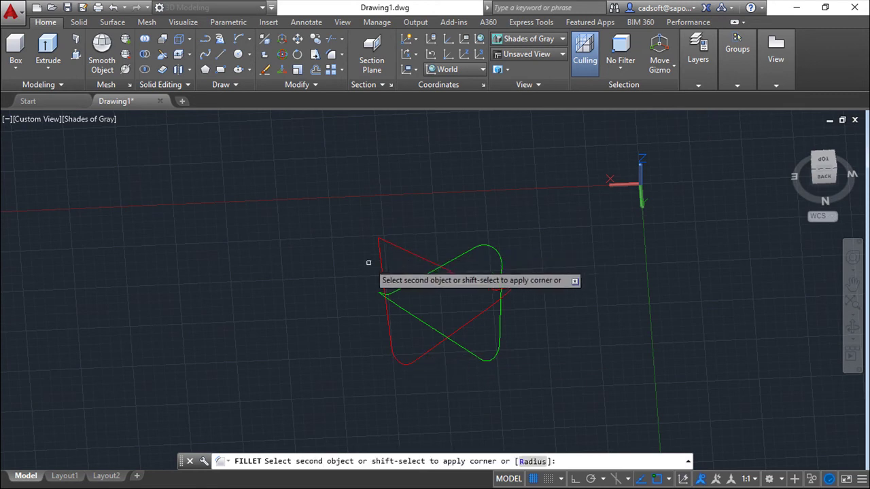
{"action": "left_click", "coordinate": [380, 265]}
{"action": "middle_click_drag", "start_coordinate": [295, 324], "coordinate": [558, 307], "text": "shift"}
{"action": "scroll", "coordinate": [363, 306], "scroll_direction": "up", "scroll_amount": 2}
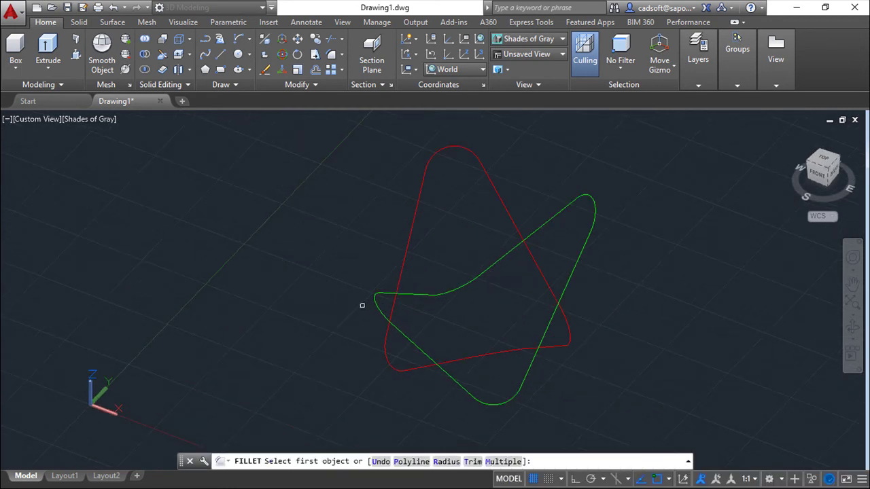
{"action": "middle_click_drag", "start_coordinate": [265, 306], "coordinate": [293, 281]}
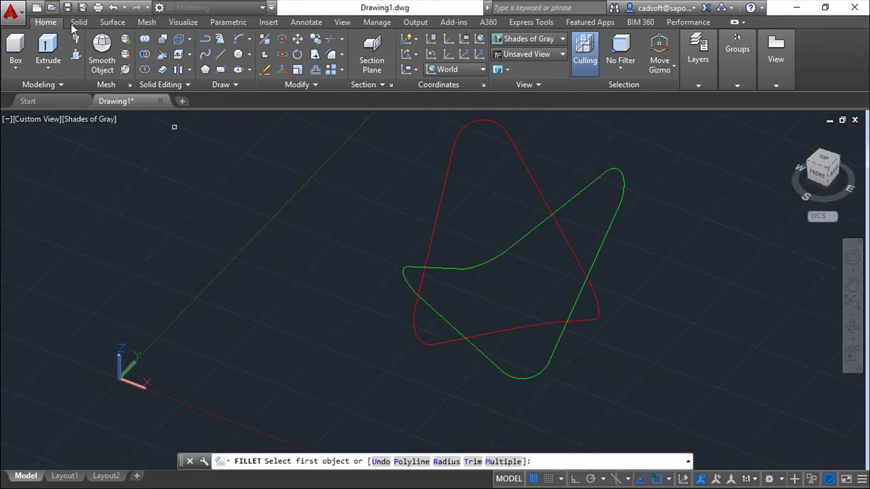
{"action": "left_click", "coordinate": [238, 70]}
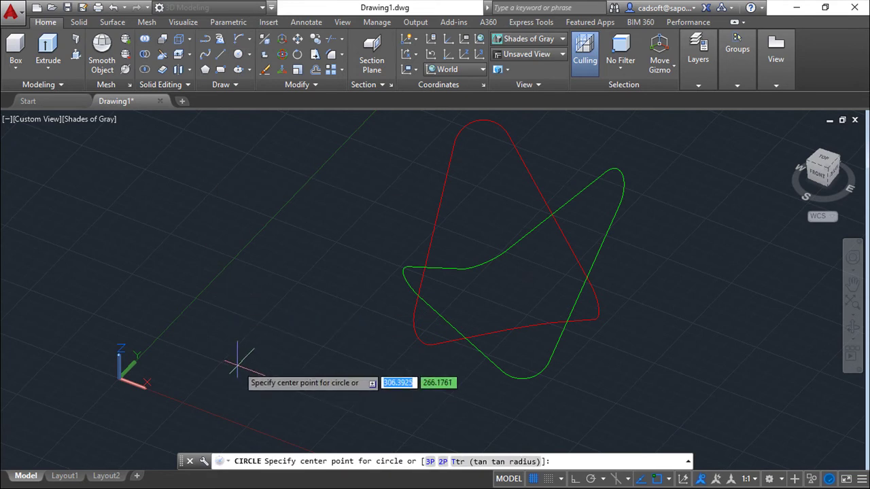
Step: Draw a small circle near the origin
{"action": "left_click", "coordinate": [207, 360]}
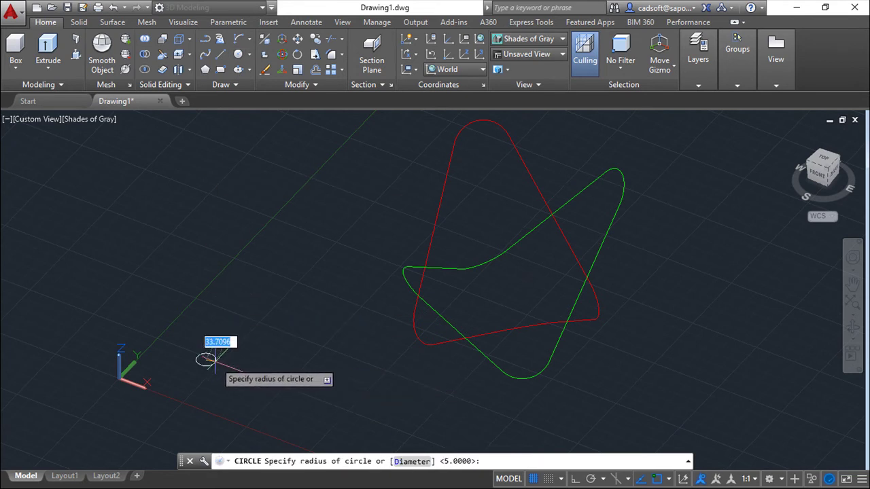
{"action": "left_click", "coordinate": [214, 361]}
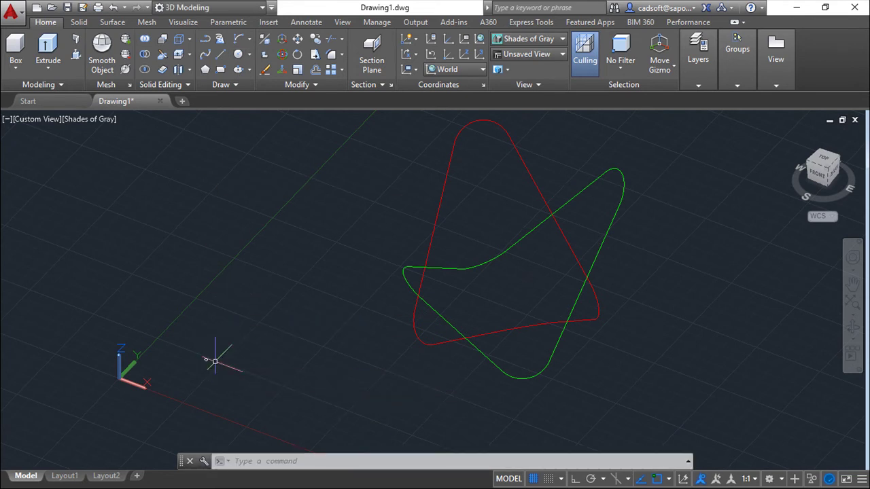
{"action": "scroll", "coordinate": [260, 348], "scroll_direction": "up", "scroll_amount": 2}
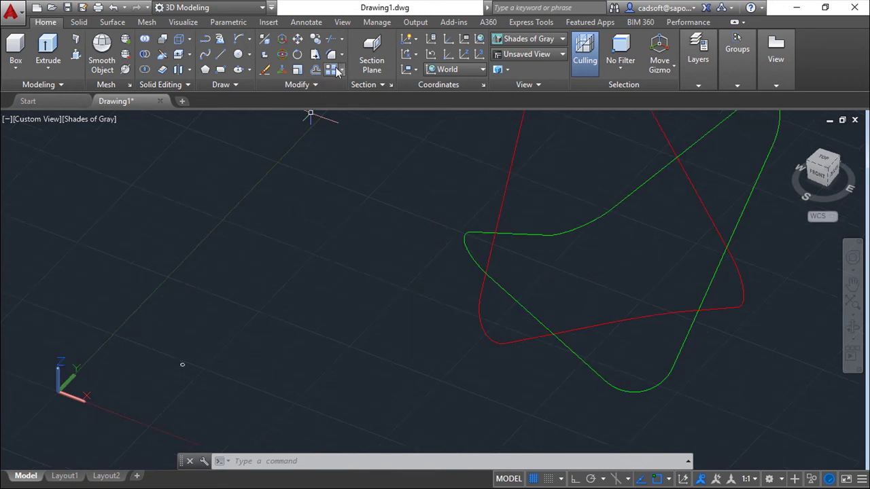
Step: Array the circle into a 4-by-4 rectangular grid spaced 15 apart
{"action": "key", "text": "Return"}
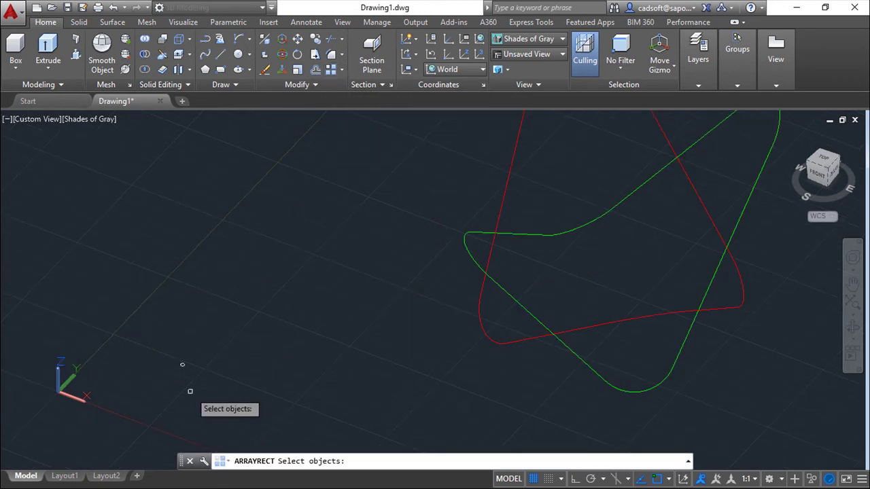
{"action": "left_click", "coordinate": [162, 338]}
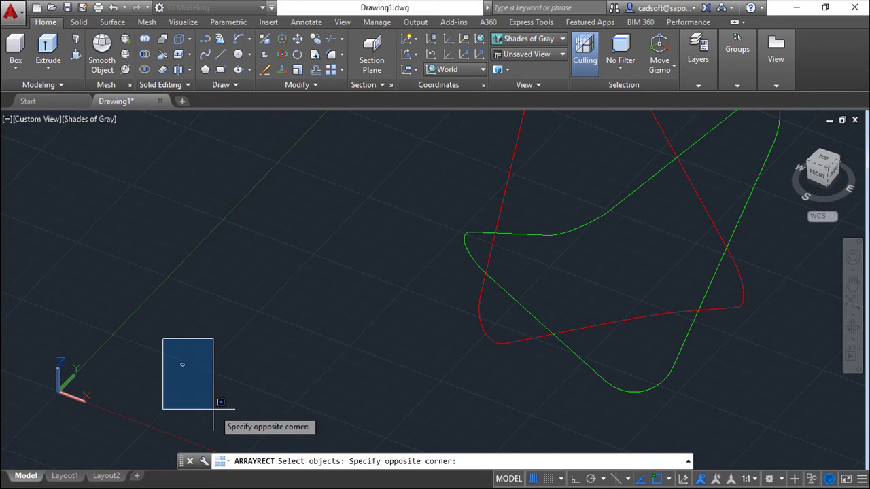
{"action": "left_click", "coordinate": [216, 406]}
{"action": "key", "text": "Return"}
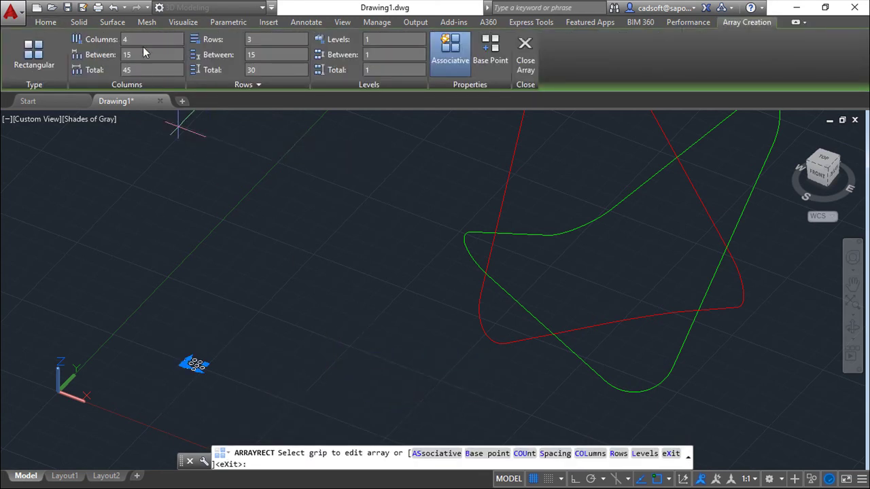
{"action": "left_click", "coordinate": [526, 54]}
{"action": "middle_click_drag", "start_coordinate": [320, 295], "coordinate": [278, 301]}
Step: Explode the circle array into individual circles to use as sweep profiles
{"action": "left_click", "coordinate": [80, 23]}
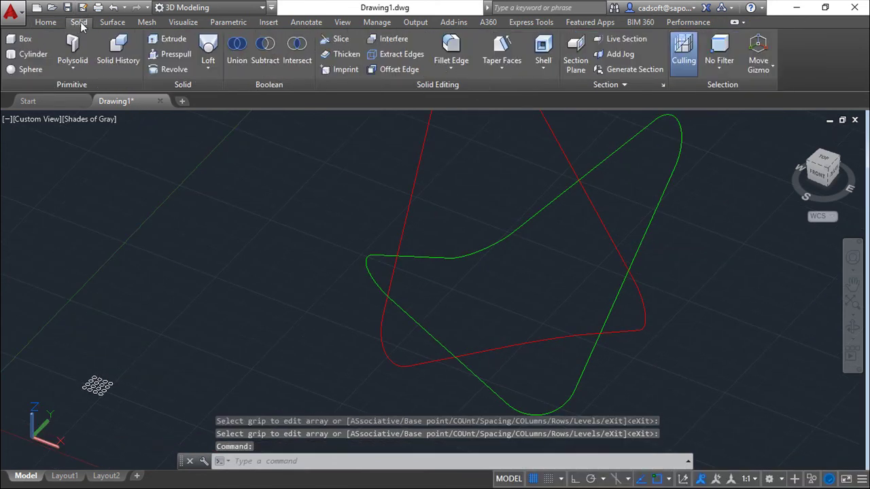
{"action": "left_click", "coordinate": [208, 70]}
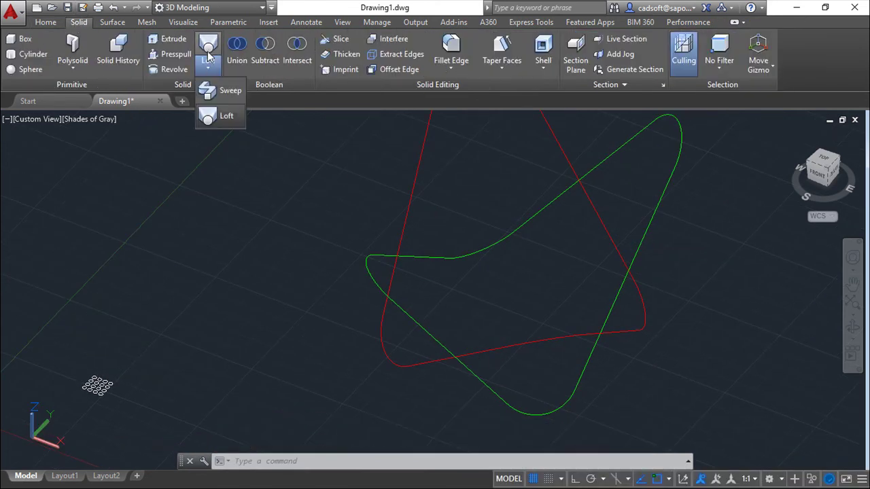
{"action": "left_click", "coordinate": [231, 93]}
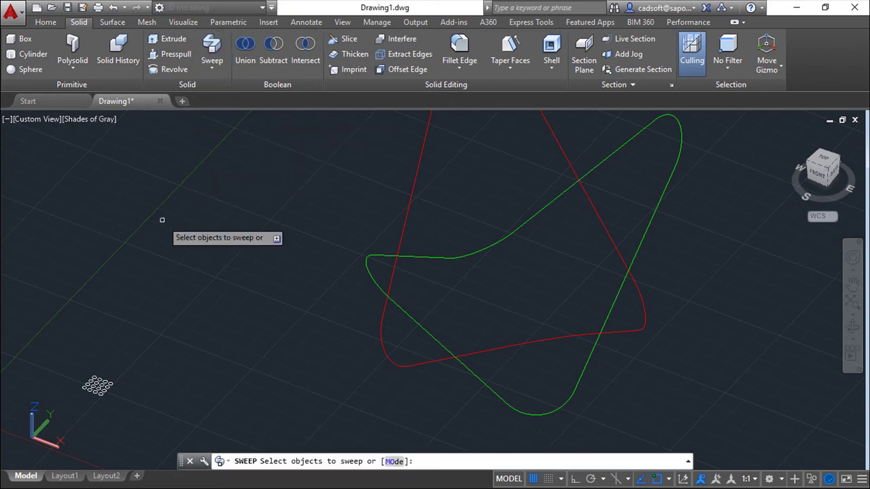
{"action": "left_click", "coordinate": [97, 373]}
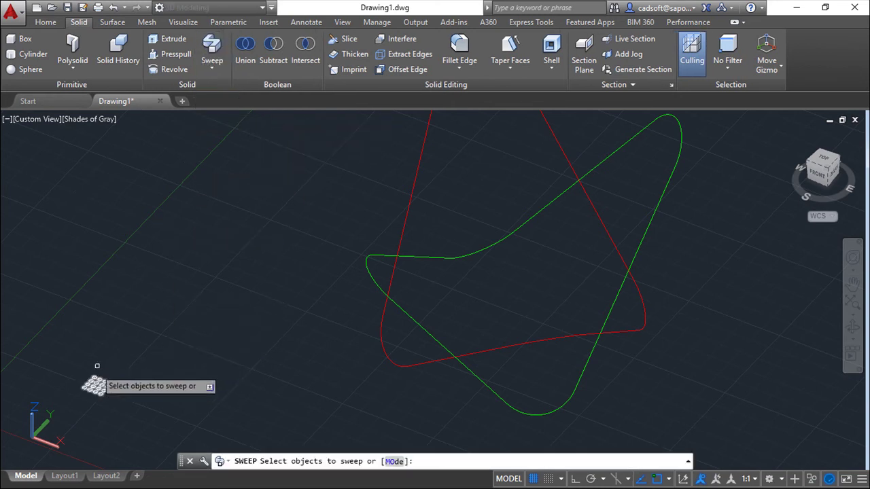
{"action": "key", "text": "Escape"}
{"action": "type", "text": "e"}
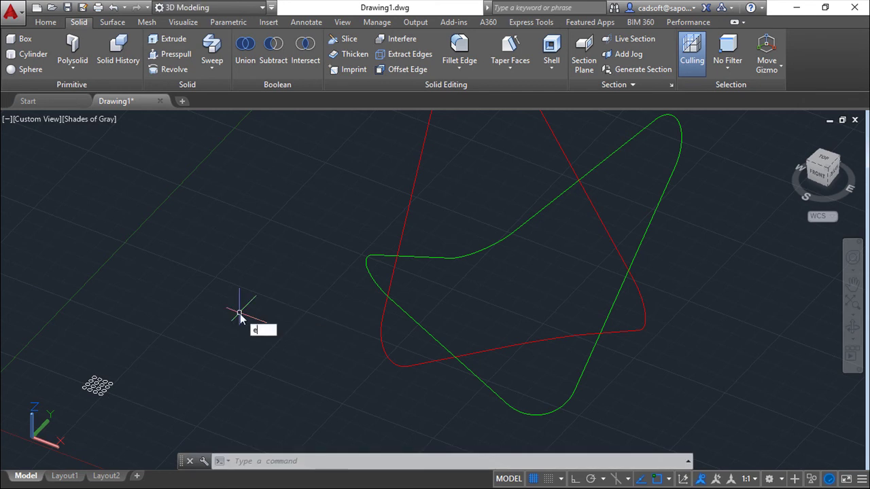
{"action": "type", "text": "xplode"}
{"action": "key", "text": "Return"}
{"action": "left_click", "coordinate": [102, 385]}
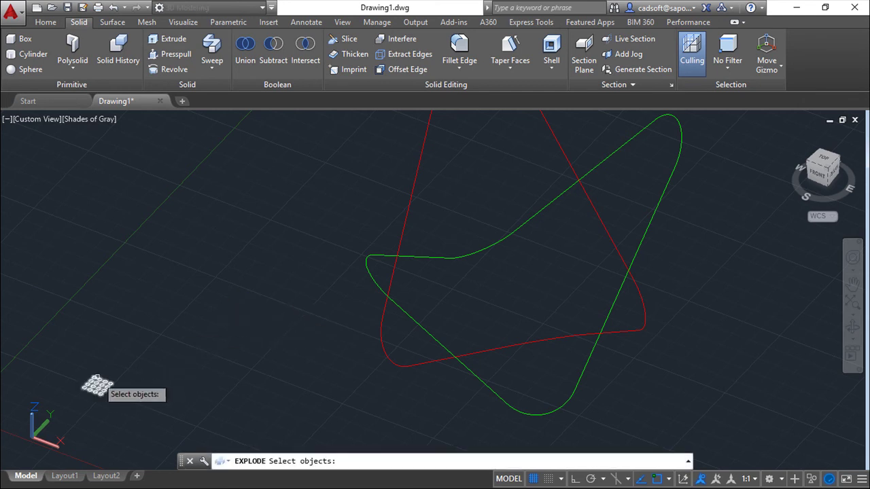
{"action": "key", "text": "Return"}
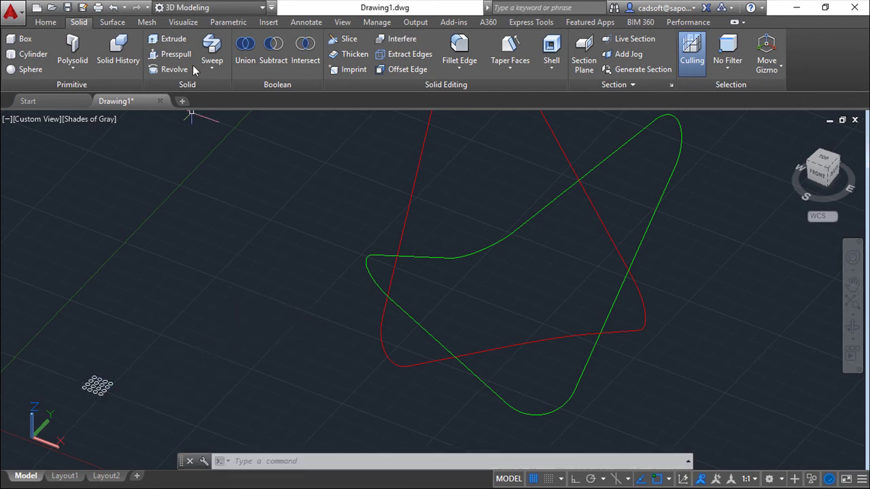
Step: Sweep a small circle along the green profile's straight edge and its bottom fillet arc
{"action": "left_click", "coordinate": [212, 51]}
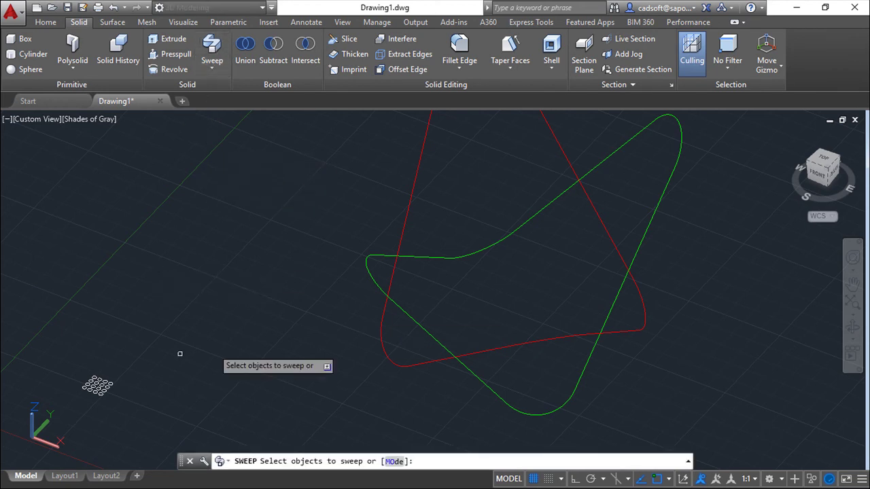
{"action": "left_click", "coordinate": [95, 378]}
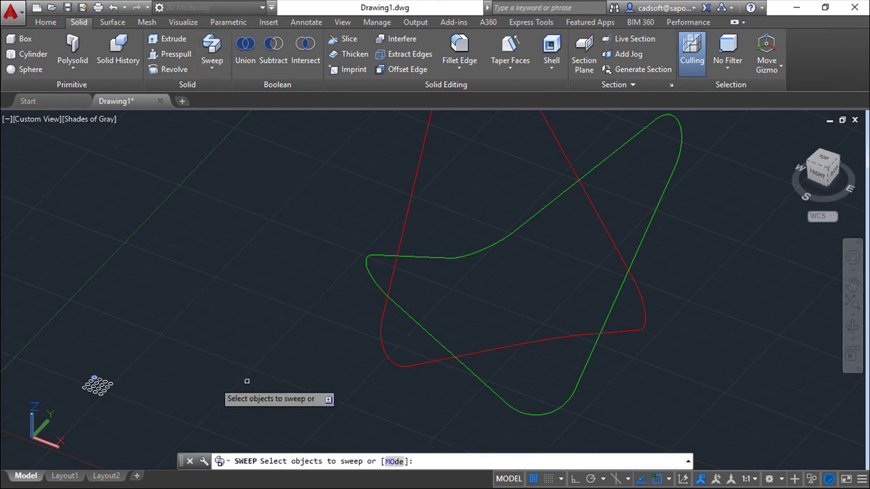
{"action": "key", "text": "Return"}
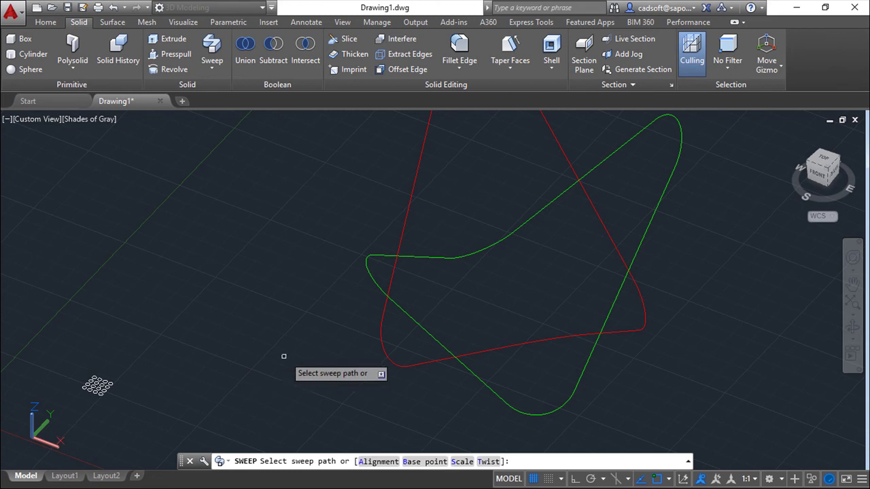
{"action": "left_click", "coordinate": [419, 326]}
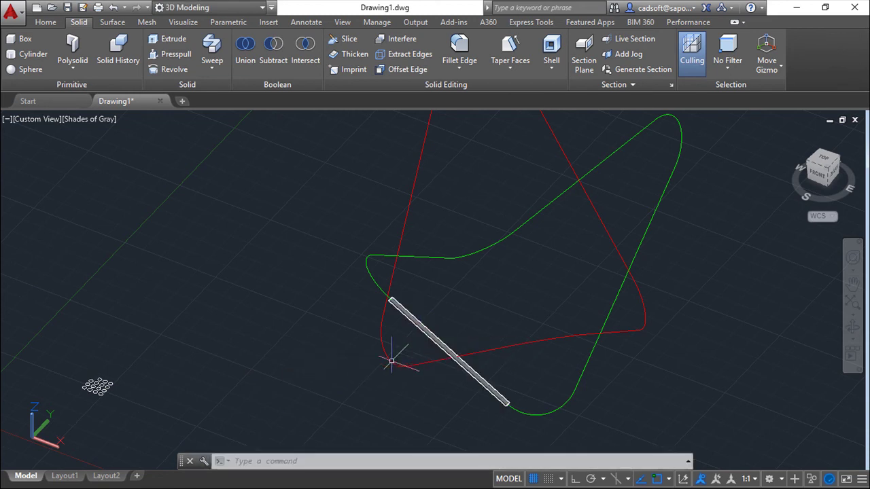
{"action": "key", "text": "Return"}
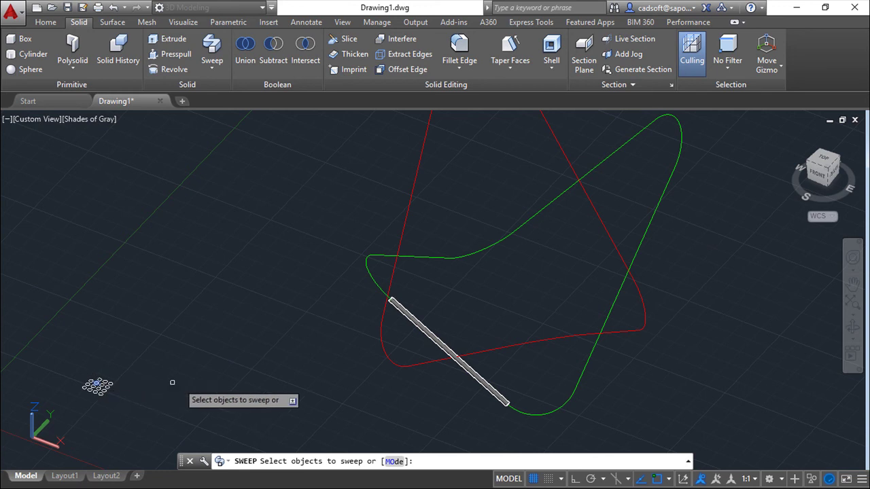
{"action": "key", "text": "Return"}
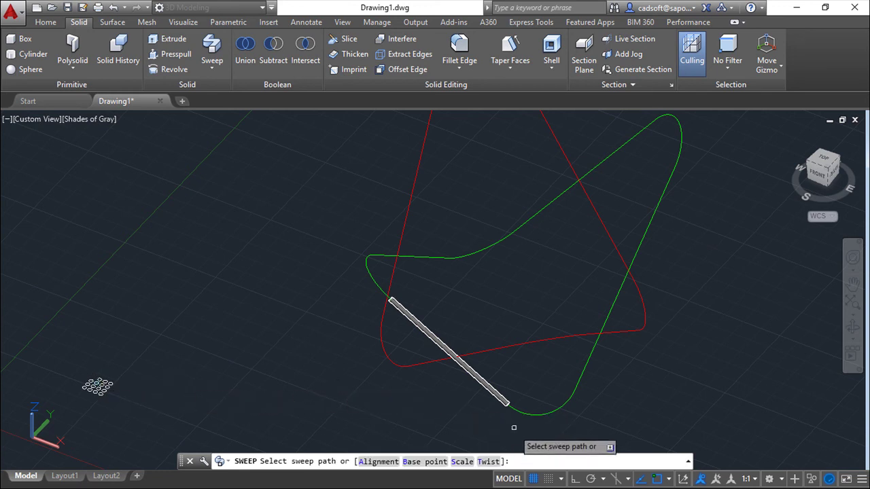
{"action": "left_click", "coordinate": [523, 412]}
{"action": "key", "text": "Return"}
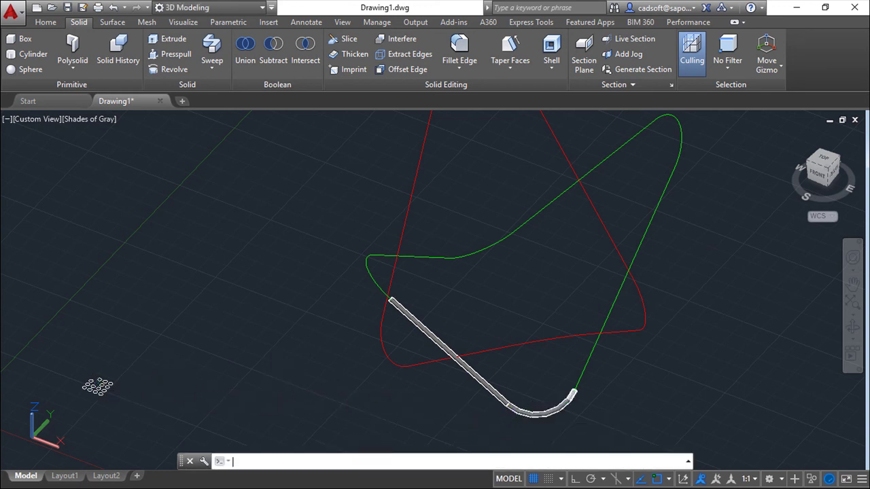
Step: Sweep circles up the green profile's right side, around the top-right bend and along the upper straight
{"action": "left_click", "coordinate": [105, 384]}
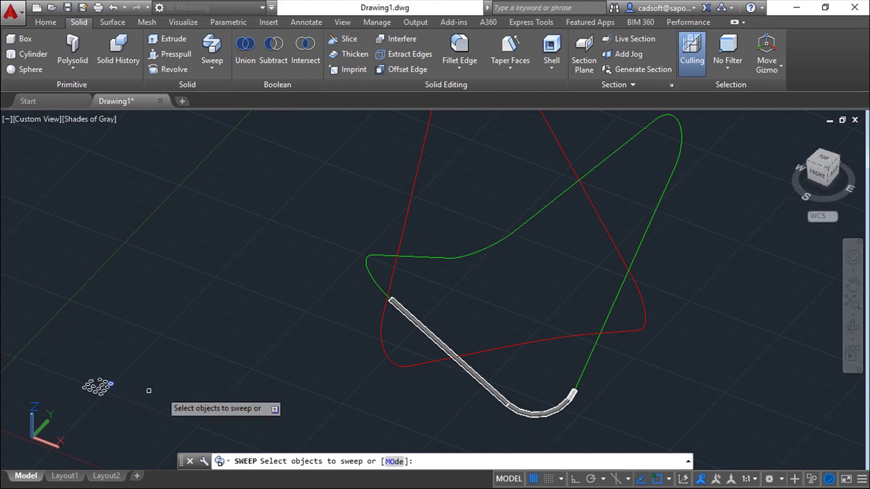
{"action": "key", "text": "Return"}
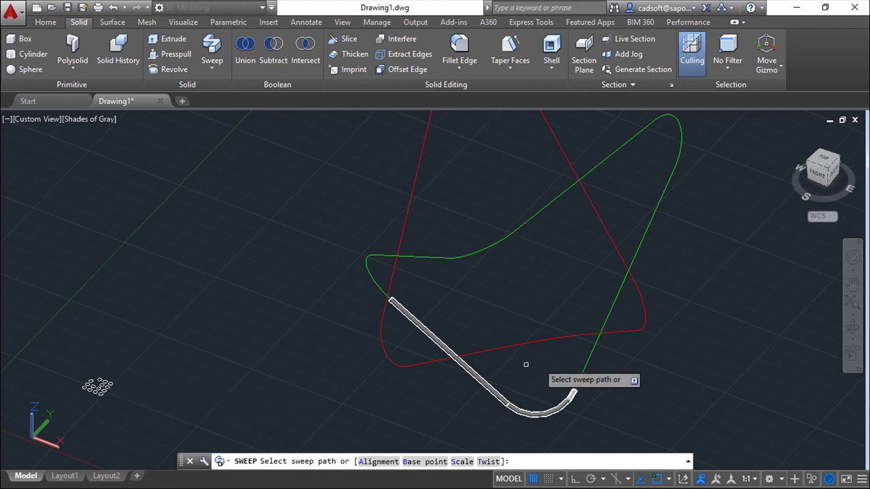
{"action": "left_click", "coordinate": [581, 370]}
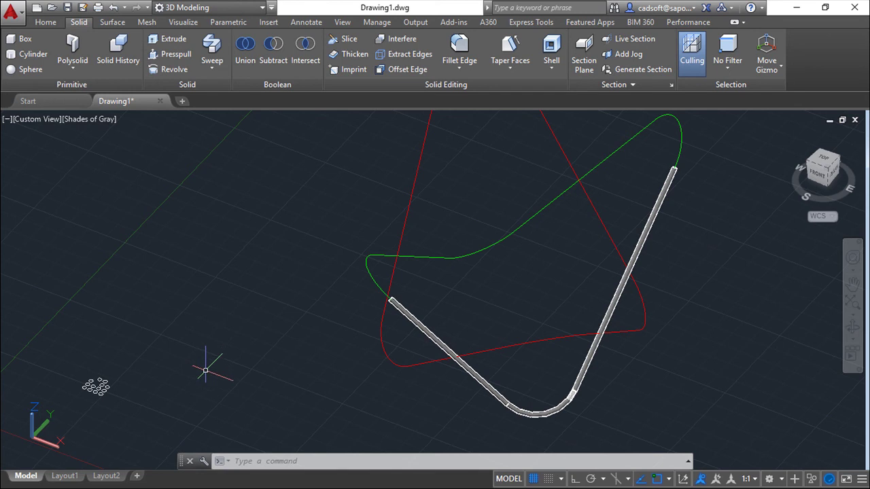
{"action": "key", "text": "Return"}
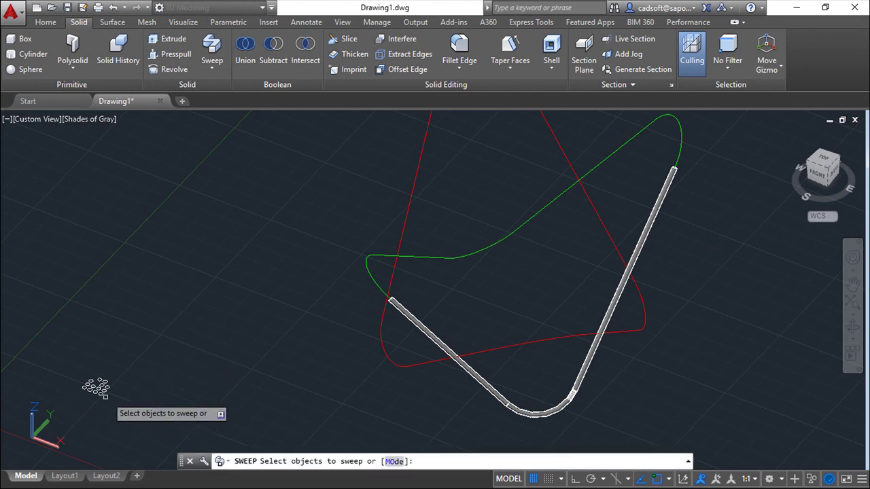
{"action": "left_click", "coordinate": [101, 384]}
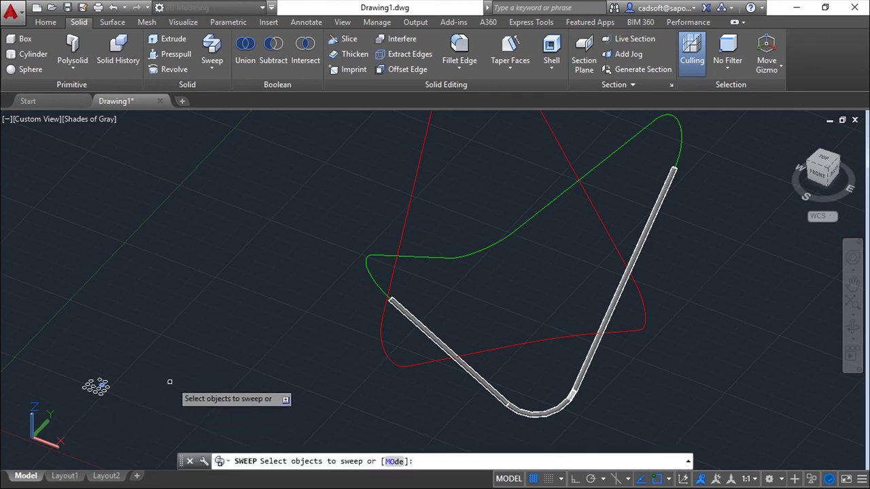
{"action": "key", "text": "Return"}
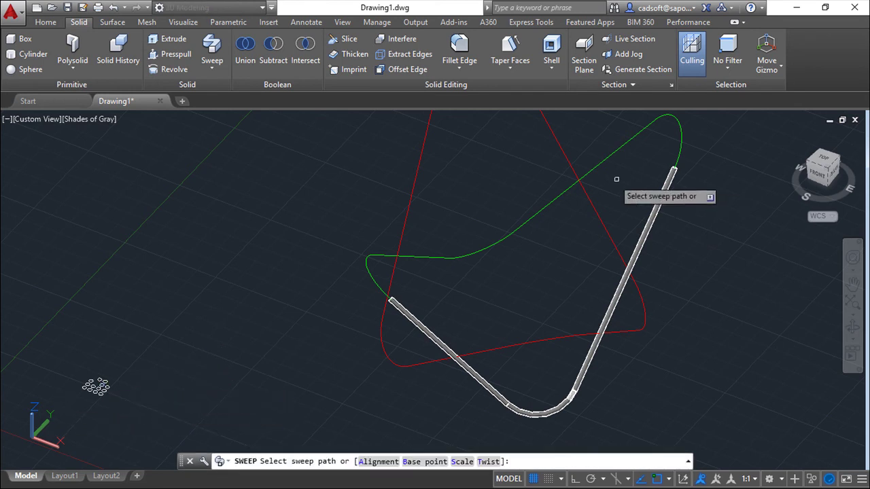
{"action": "left_click", "coordinate": [683, 142]}
{"action": "key", "text": "Return"}
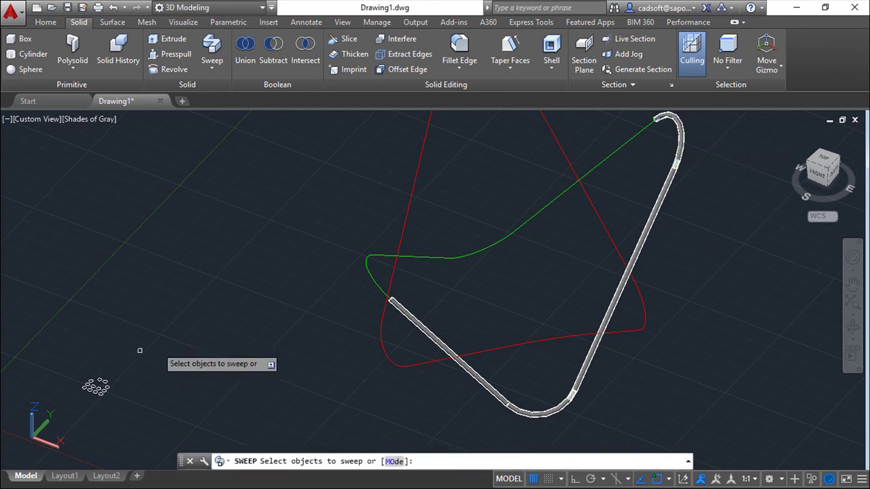
{"action": "key", "text": "Return"}
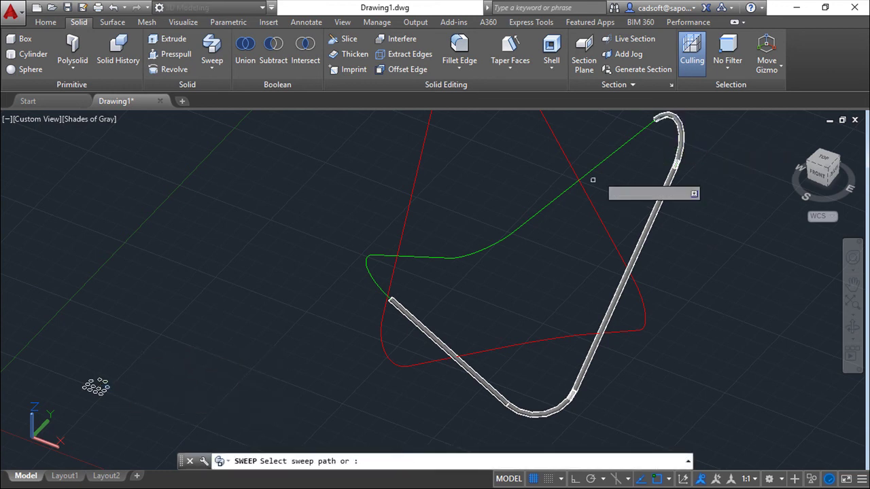
{"action": "left_click", "coordinate": [634, 137]}
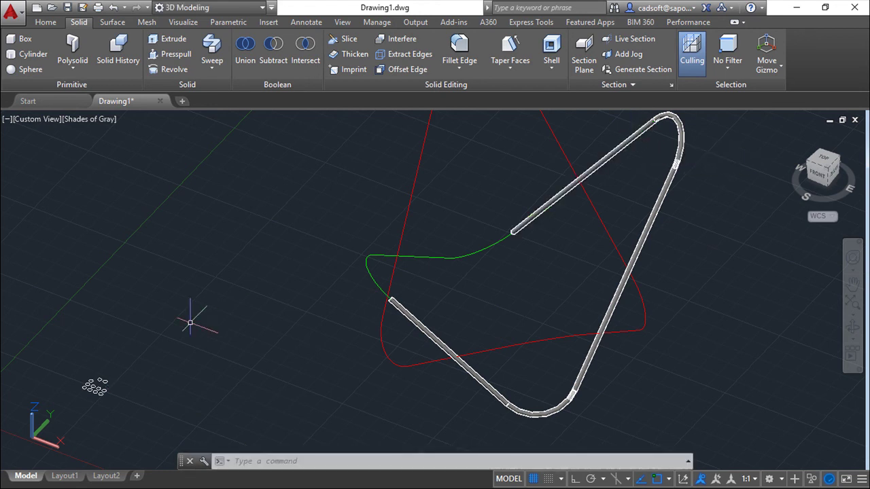
{"action": "key", "text": "Return"}
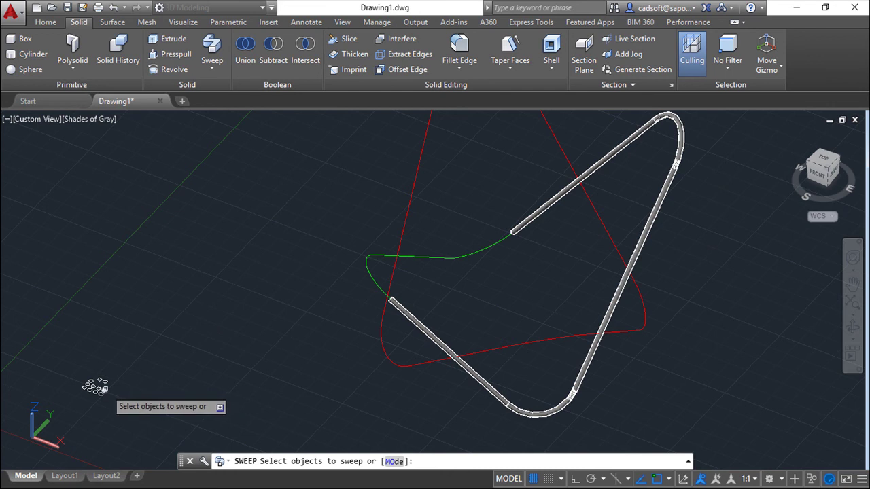
Step: Sweep circles along the remaining green segments toward the left corner
{"action": "left_click", "coordinate": [388, 299]}
{"action": "key", "text": "Return"}
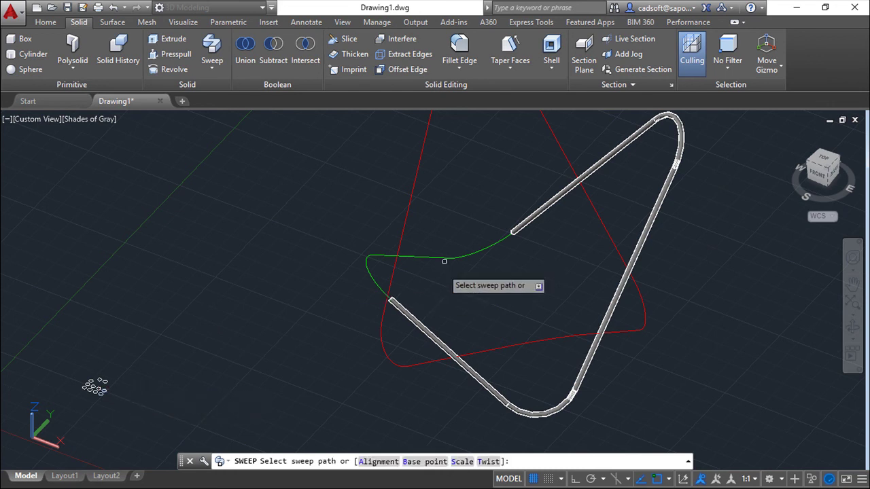
{"action": "left_click", "coordinate": [480, 249]}
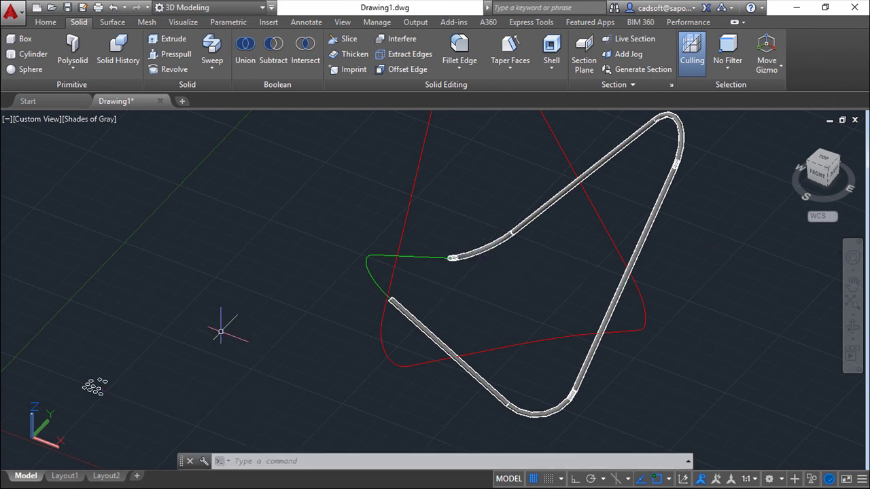
{"action": "key", "text": "Return"}
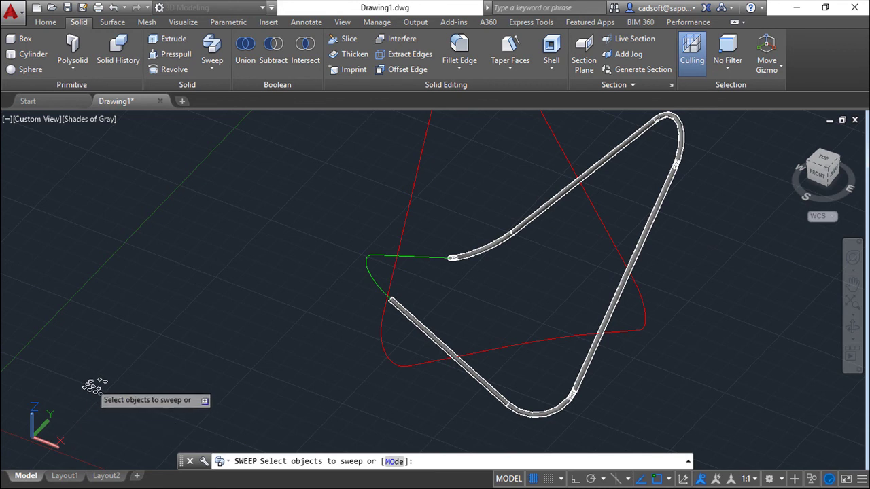
{"action": "left_click", "coordinate": [451, 258]}
{"action": "key", "text": "Return"}
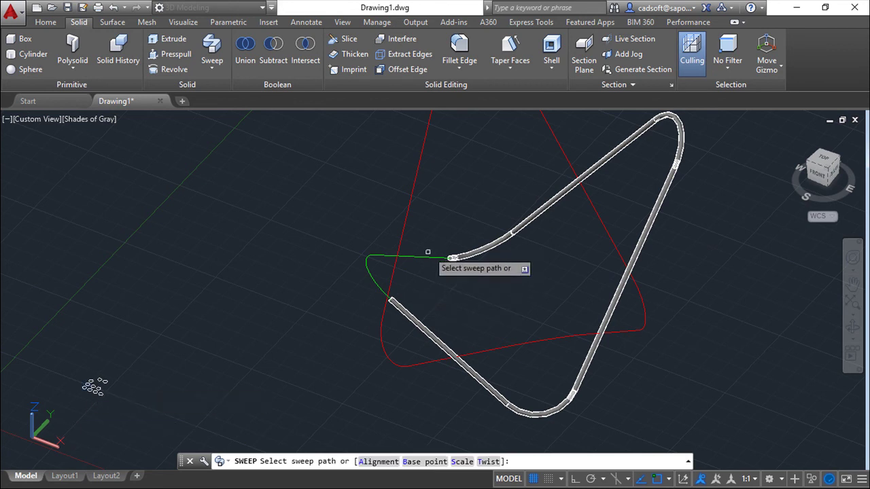
{"action": "left_click", "coordinate": [422, 257]}
{"action": "key", "text": "Return"}
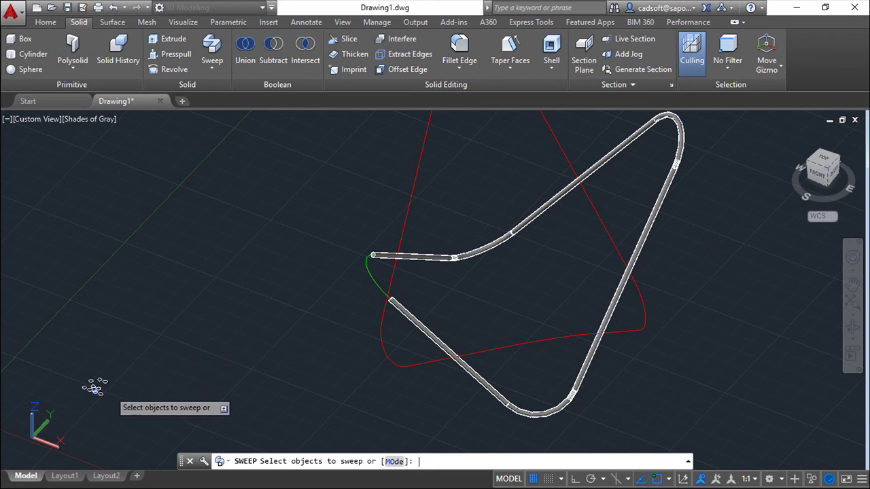
{"action": "left_click", "coordinate": [354, 290]}
{"action": "key", "text": "Return"}
Step: Complete the last tube along the left arc and recentre the view on the frame
{"action": "left_click", "coordinate": [382, 291]}
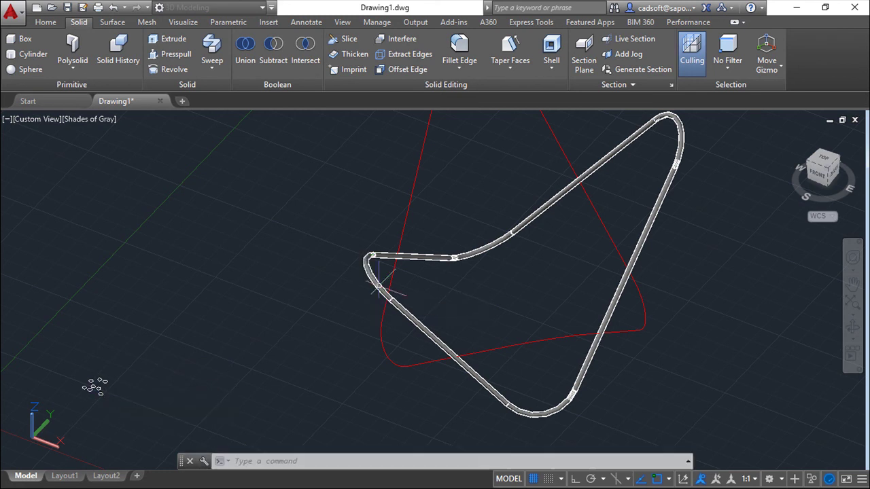
{"action": "scroll", "coordinate": [218, 324], "scroll_direction": "up", "scroll_amount": 3}
{"action": "scroll", "coordinate": [218, 324], "scroll_direction": "down", "scroll_amount": 3}
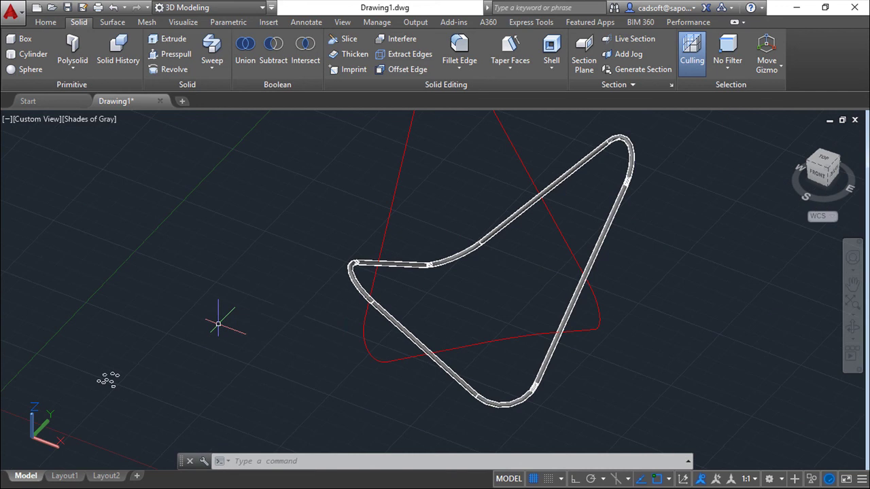
{"action": "middle_click_drag", "start_coordinate": [340, 340], "coordinate": [311, 313], "text": "shift"}
{"action": "scroll", "coordinate": [360, 353], "scroll_direction": "up", "scroll_amount": 2}
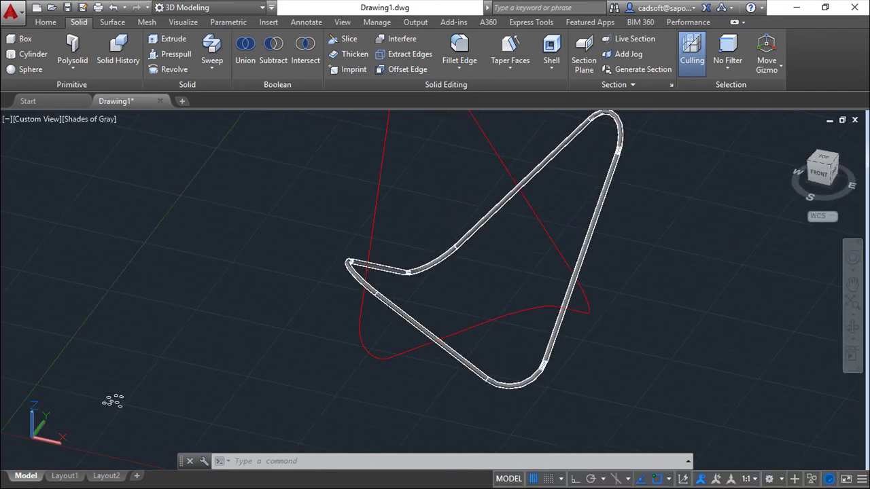
{"action": "middle_click_drag", "start_coordinate": [684, 267], "coordinate": [644, 316]}
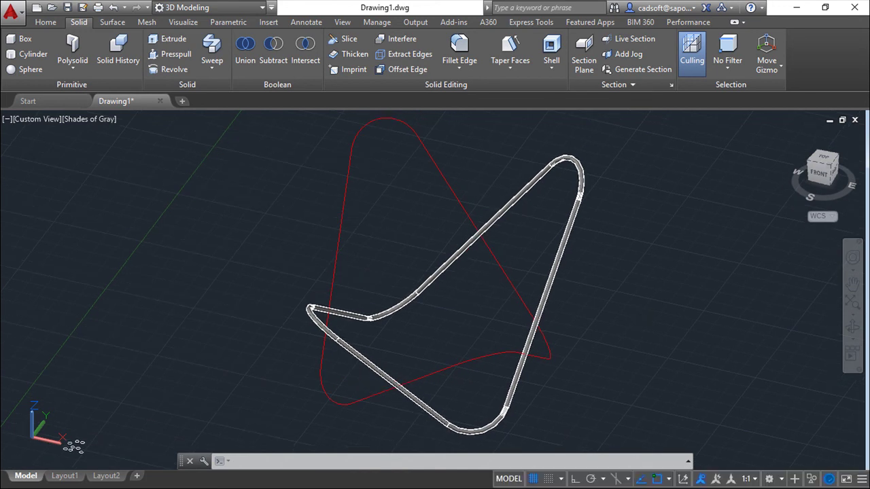
Step: Turn Layer1 back on so the seat surface shows
{"action": "left_click", "coordinate": [52, 20]}
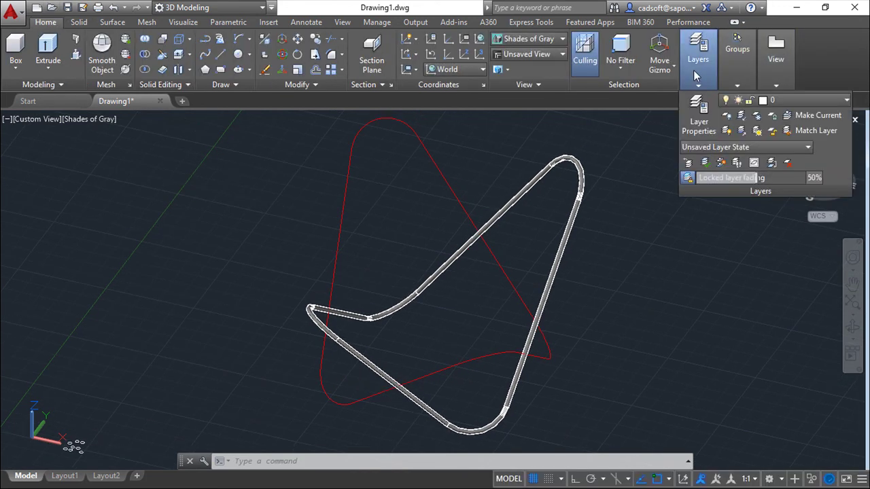
{"action": "mouse_move", "coordinate": [698, 62]}
{"action": "left_click", "coordinate": [838, 102]}
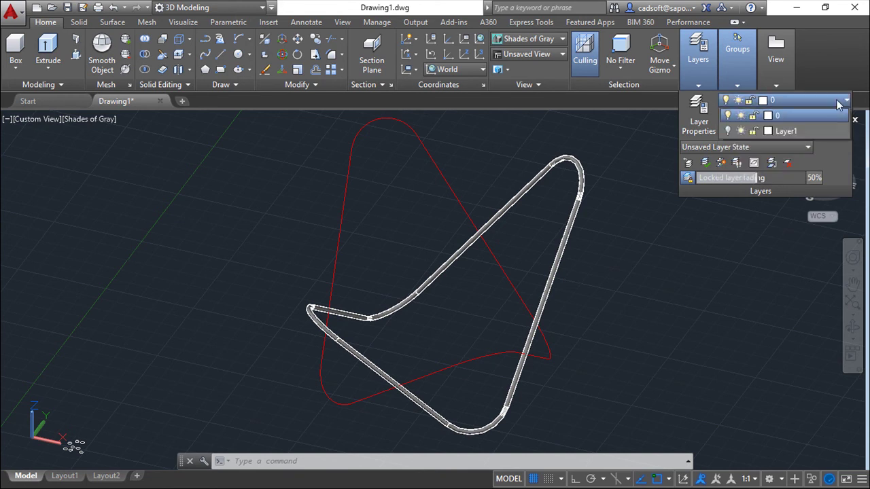
{"action": "left_click", "coordinate": [728, 132]}
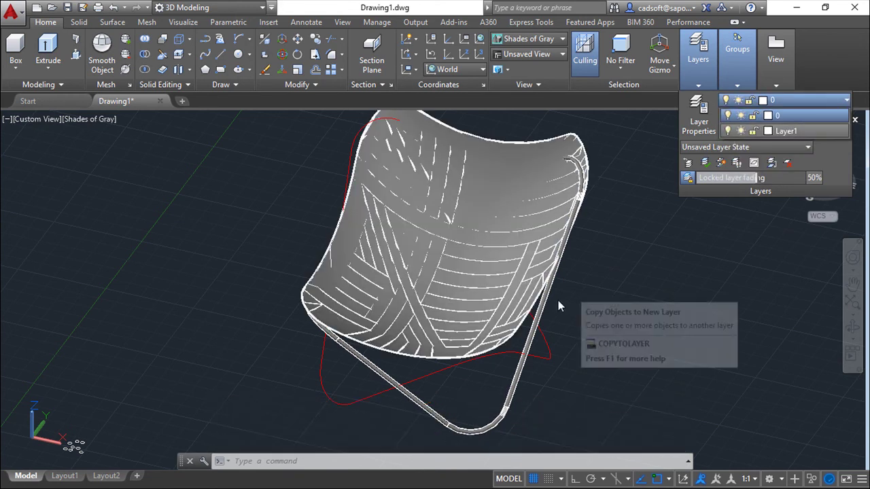
Step: Orbit around the chair to inspect the seat slung over the tube frame
{"action": "middle_click_drag", "start_coordinate": [639, 300], "coordinate": [554, 284], "text": "shift"}
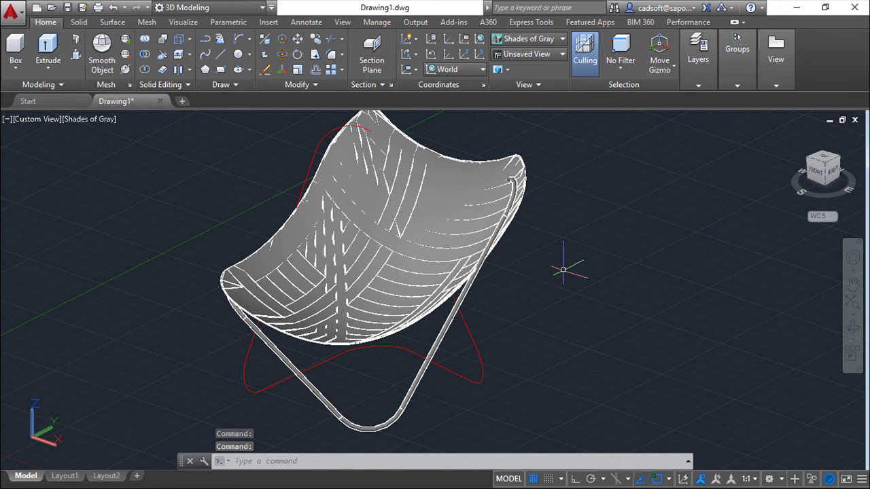
{"action": "middle_click_drag", "start_coordinate": [522, 291], "coordinate": [591, 292], "text": "shift"}
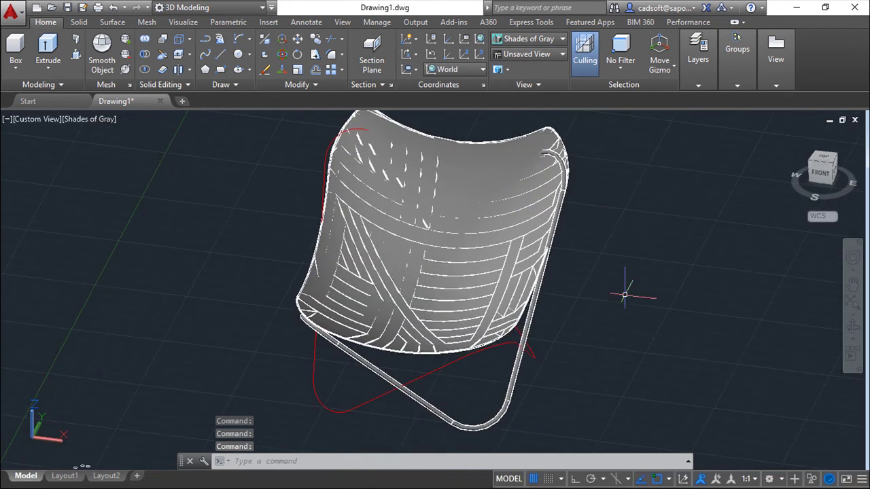